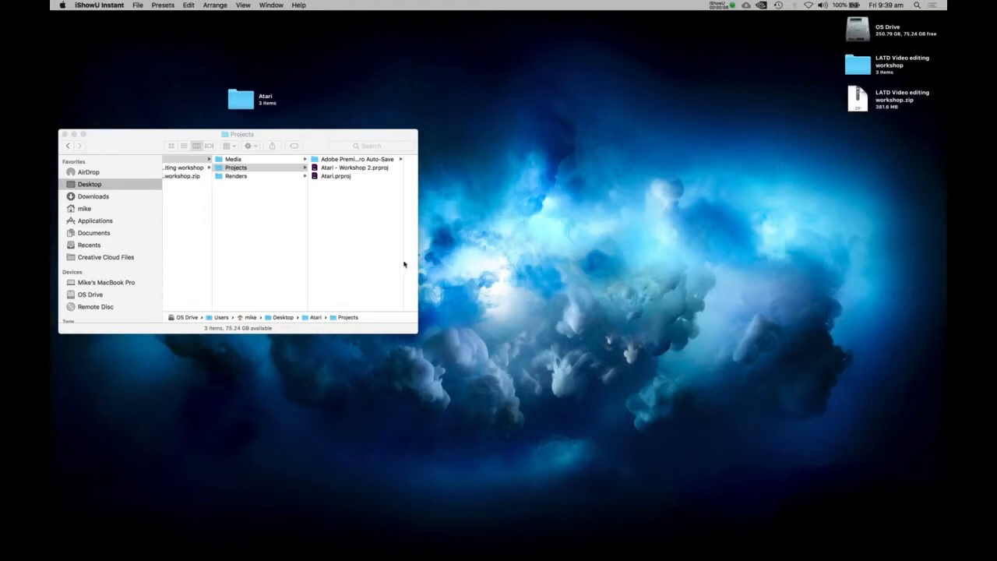
# Enlarge the file window and inspect the Atari.prproj and Atari - Workshop 2.prproj files in the Projects folder.
pyautogui.click(333, 176)
pyautogui.click(333, 176)
pyautogui.moveTo(414, 332); pyautogui.dragTo(628, 500)
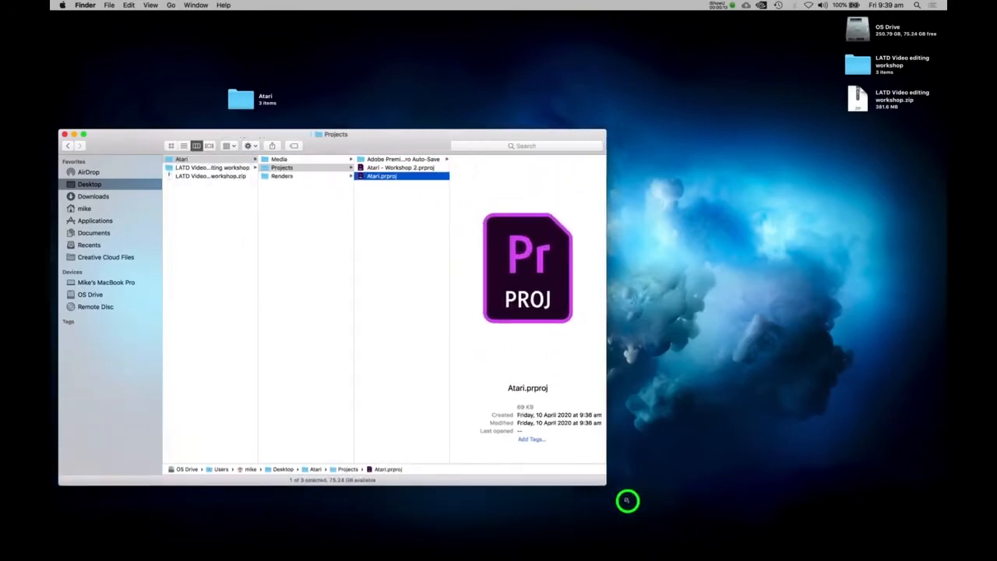
pyautogui.click(374, 167)
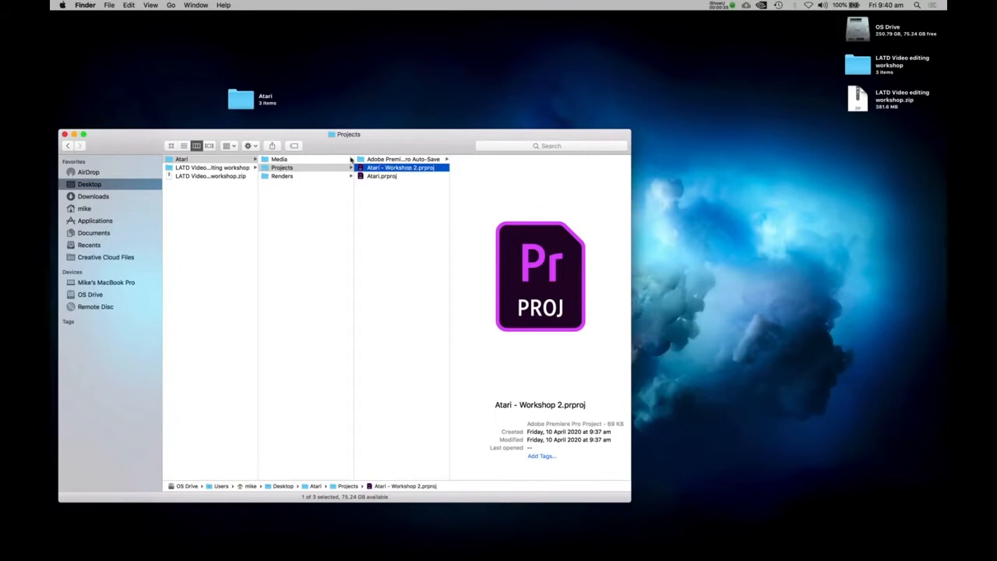
pyautogui.click(390, 188)
# Rename the Media folder inside the Atari folder as Media1.
pyautogui.click(279, 159)
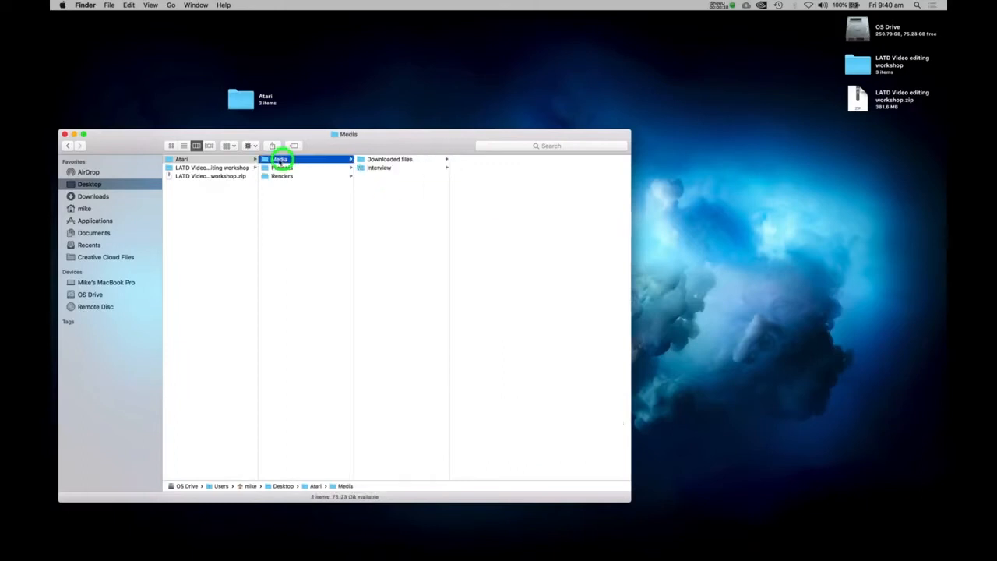
pyautogui.click(285, 159)
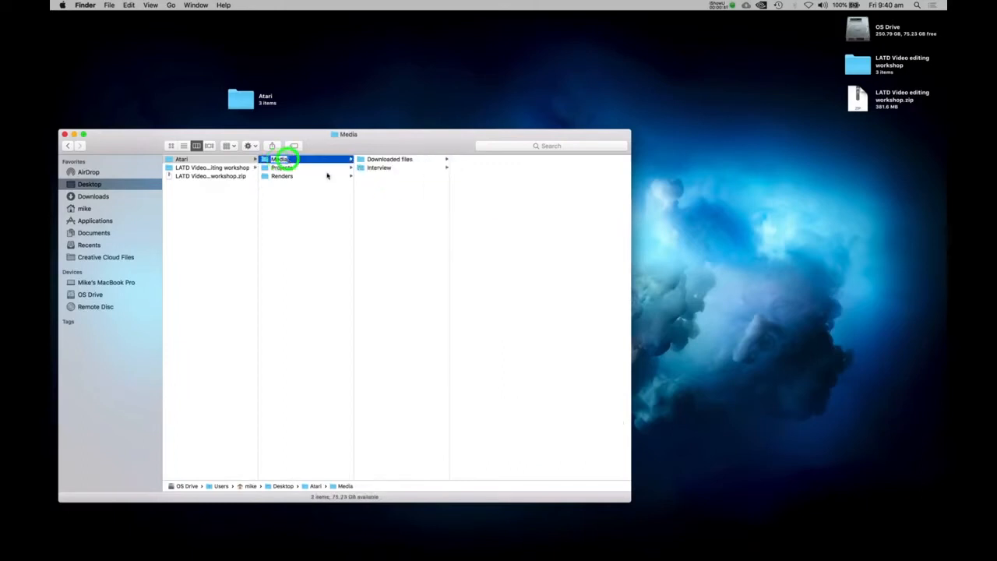
pyautogui.write('1')
pyautogui.click(311, 161)
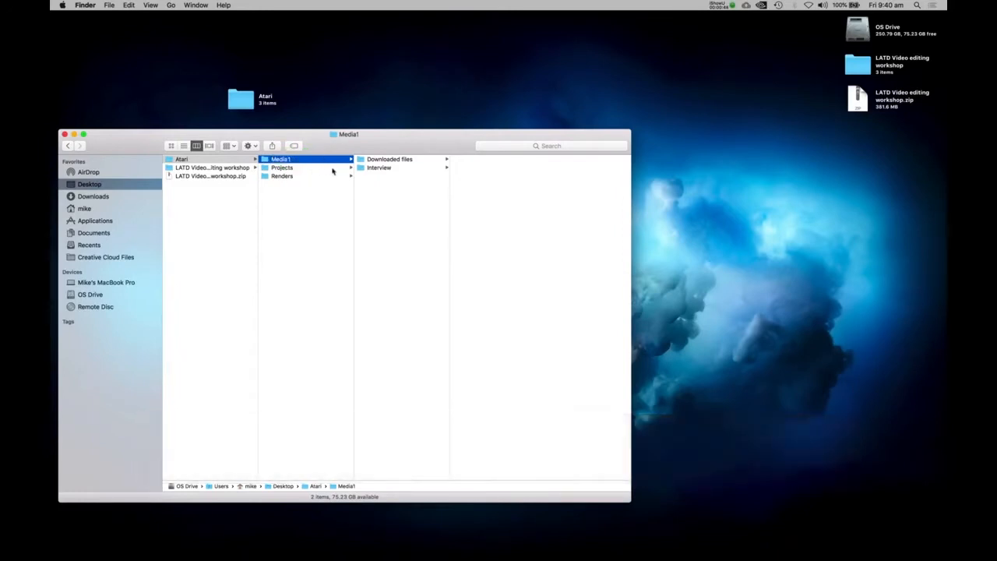
# Open the Atari - Workshop 2.prproj project from the Projects folder in Premiere Pro.
pyautogui.click(290, 168)
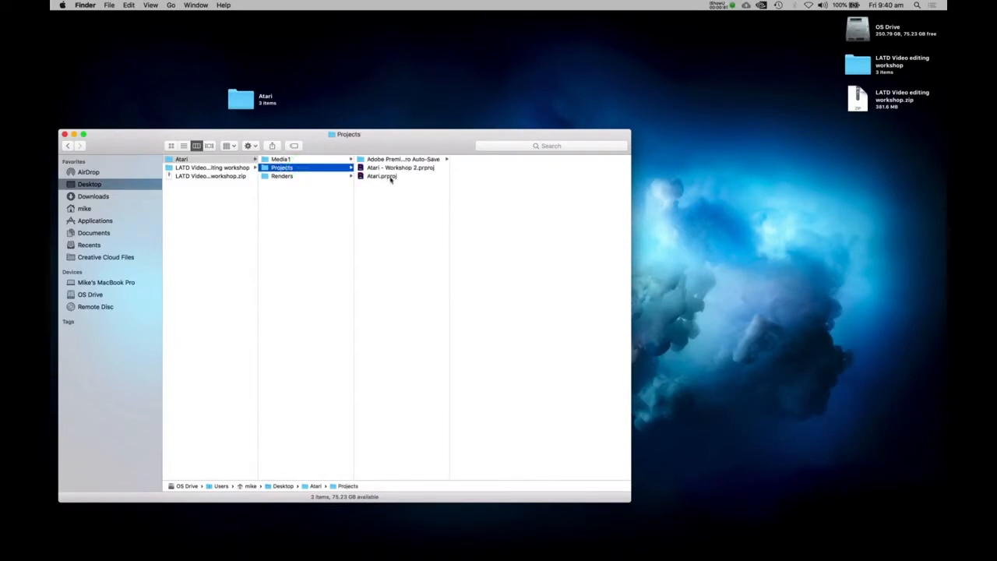
pyautogui.click(401, 168)
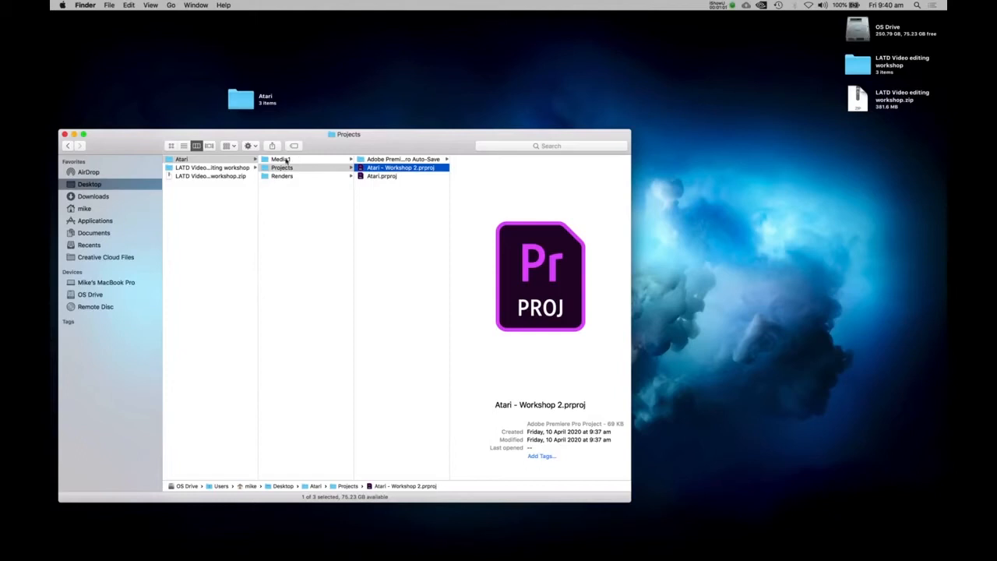
pyautogui.doubleClick(397, 169)
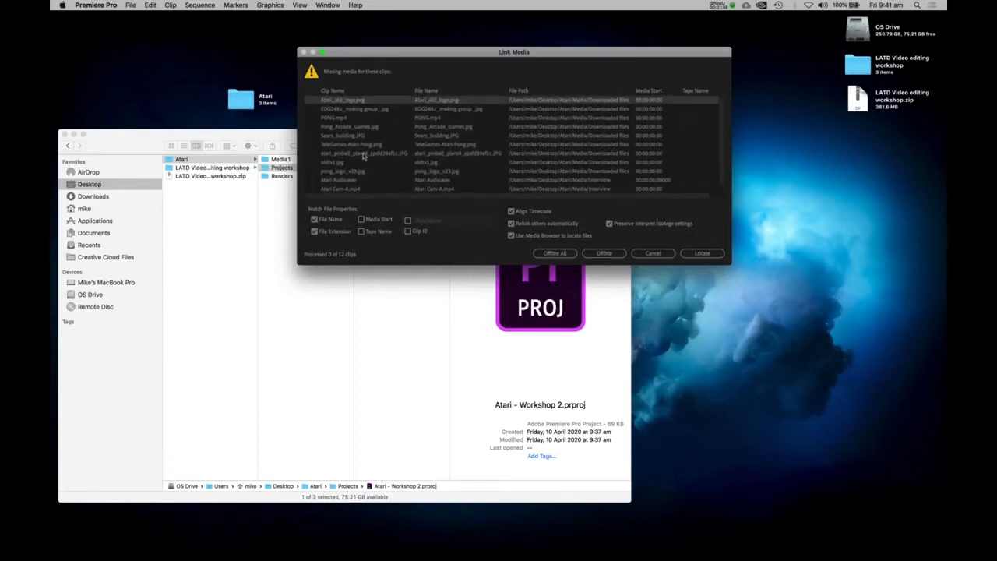
# Relink the missing project media by searching the Media1 folder for Atari_old_logo.png and accepting the matching file.
pyautogui.click(702, 254)
pyautogui.click(701, 254)
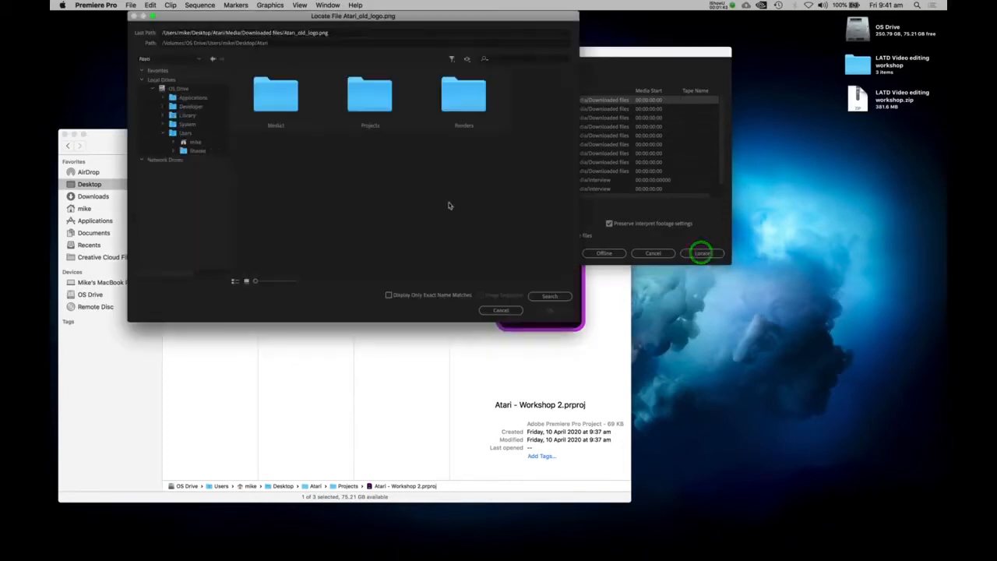
pyautogui.click(283, 95)
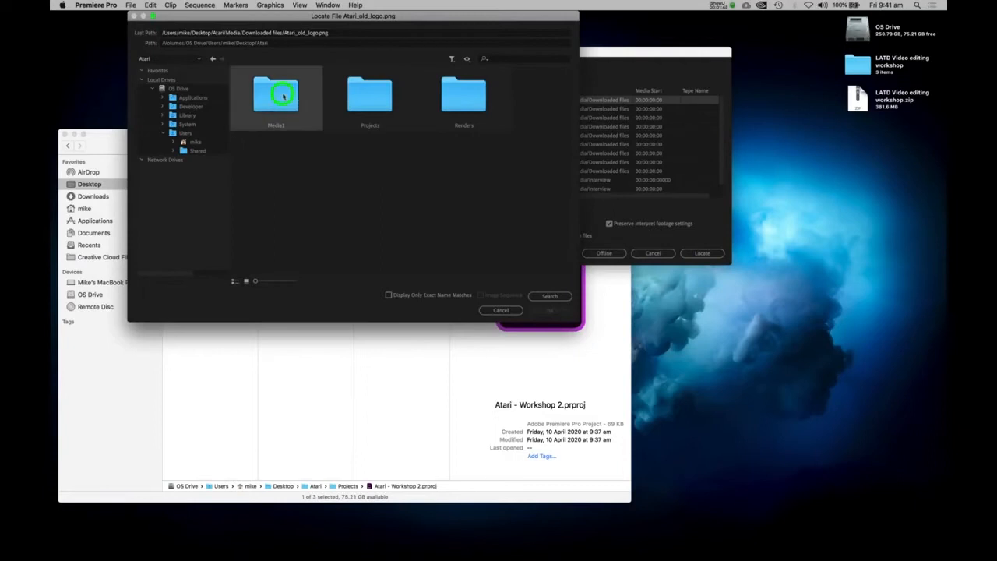
pyautogui.click(550, 297)
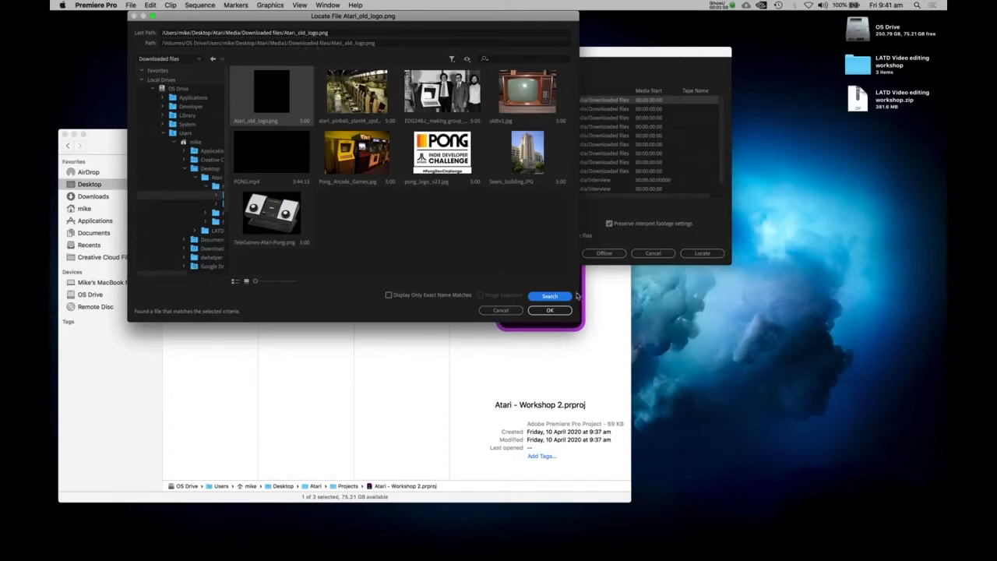
pyautogui.click(554, 310)
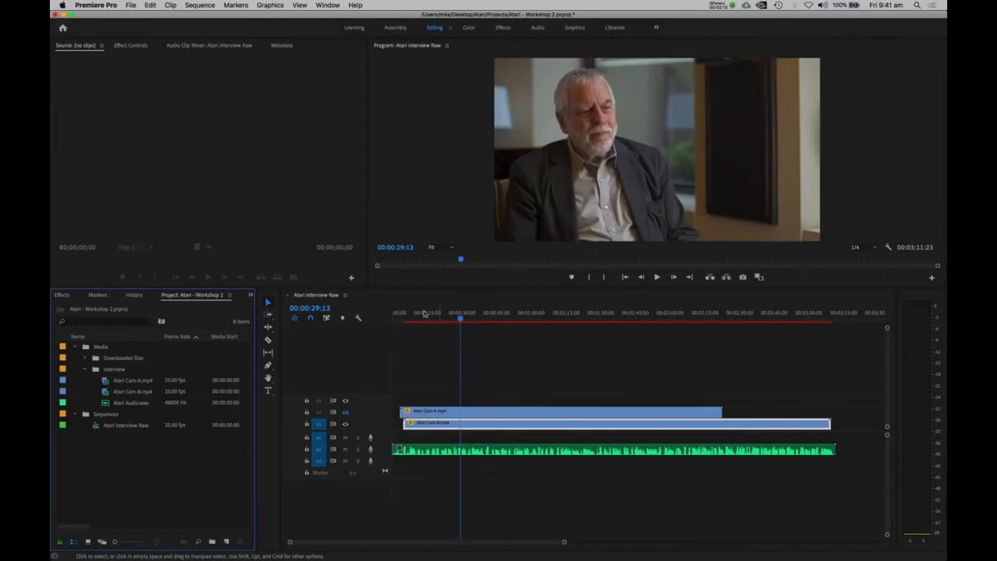
# Play the interview sequence from its beginning and place the playhead at 00:00:07:11.
pyautogui.click(392, 313)
pyautogui.press('2')
pyautogui.press('2')
pyautogui.press('2')
pyautogui.press('space')
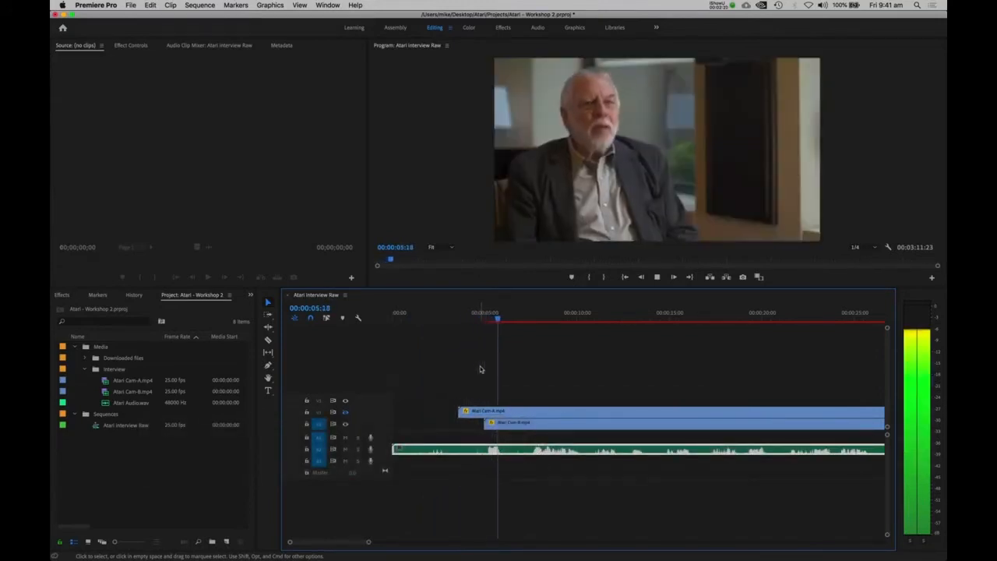
pyautogui.click(514, 320)
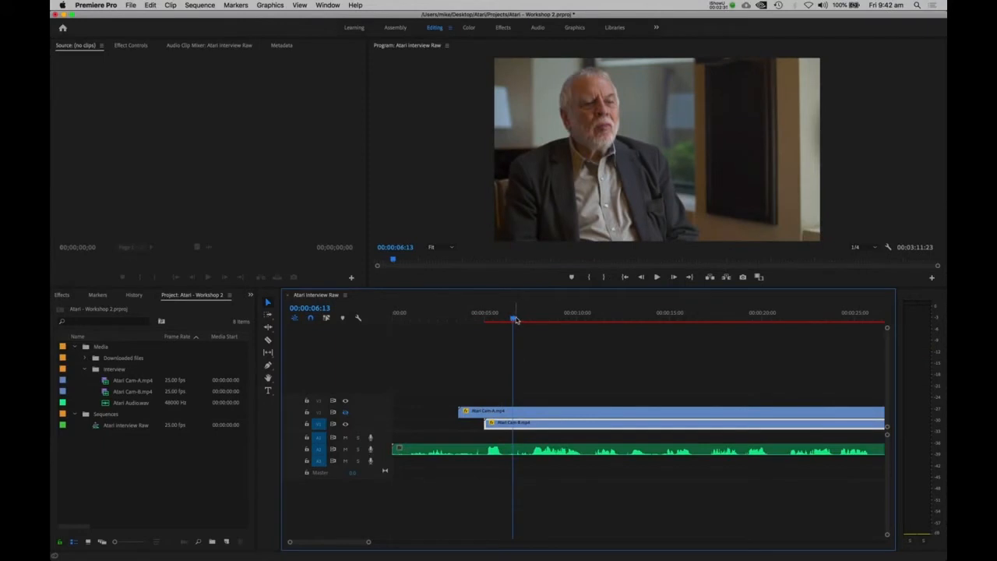
pyautogui.moveTo(514, 320); pyautogui.dragTo(530, 318)
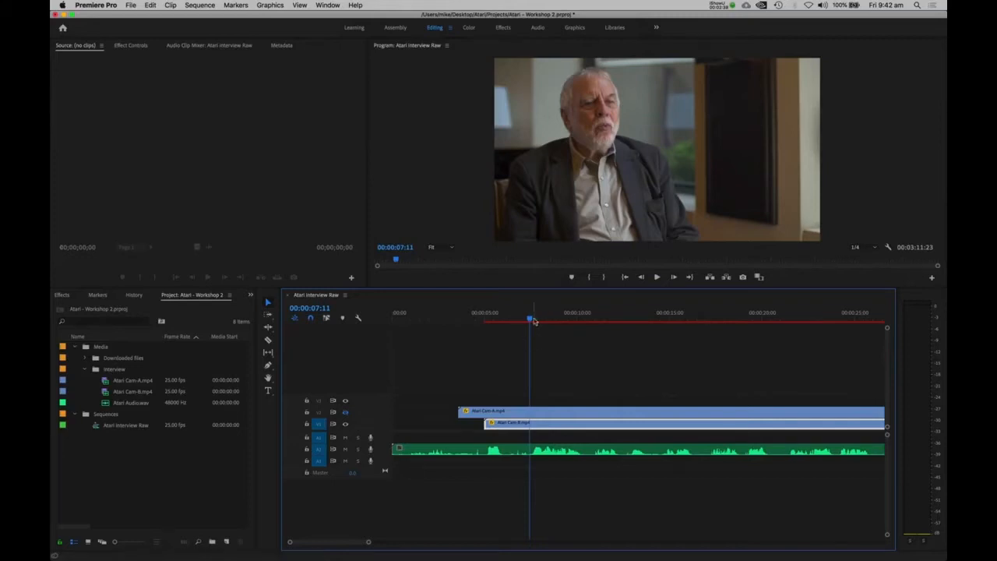
# Examine the timeline at different scales, first around the opening and also near the sequence's end at 00:03:07:22.
pyautogui.press('1')
pyautogui.press('1')
pyautogui.press('2')
pyautogui.press('2')
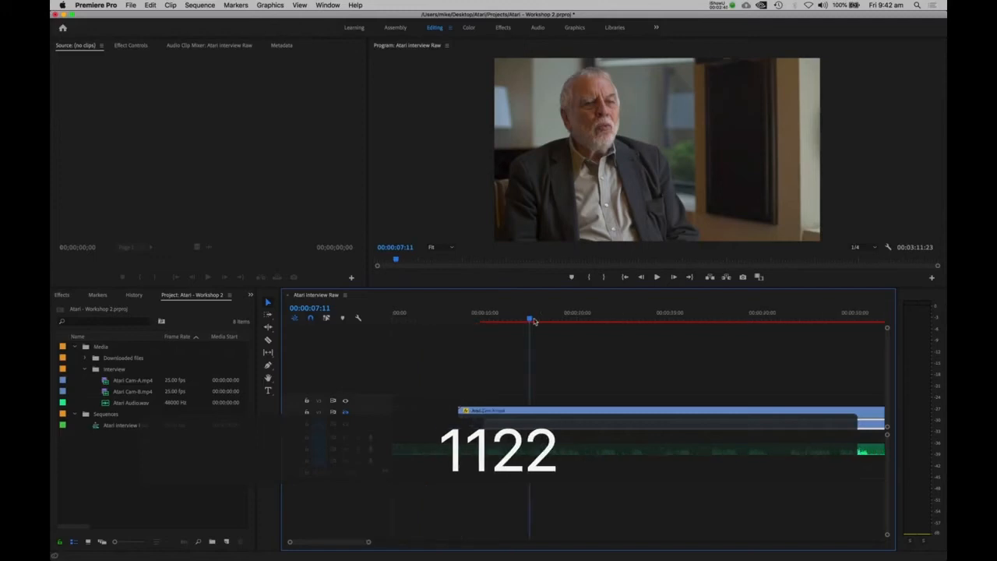
pyautogui.press('1')
pyautogui.press('1')
pyautogui.press('1')
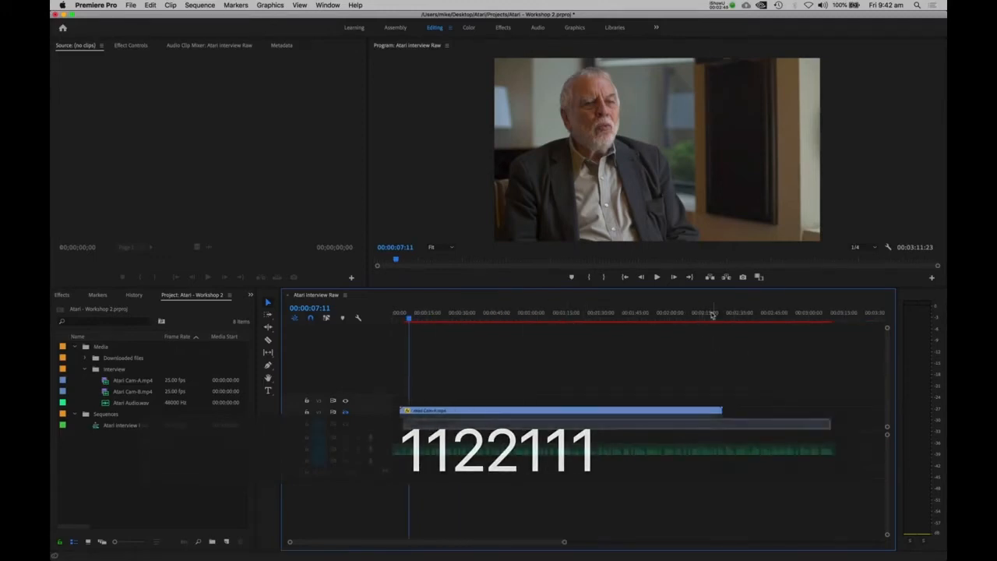
pyautogui.click(710, 313)
pyautogui.moveTo(710, 313); pyautogui.dragTo(829, 314)
pyautogui.press('2')
pyautogui.press('2')
pyautogui.press('2')
pyautogui.press('2')
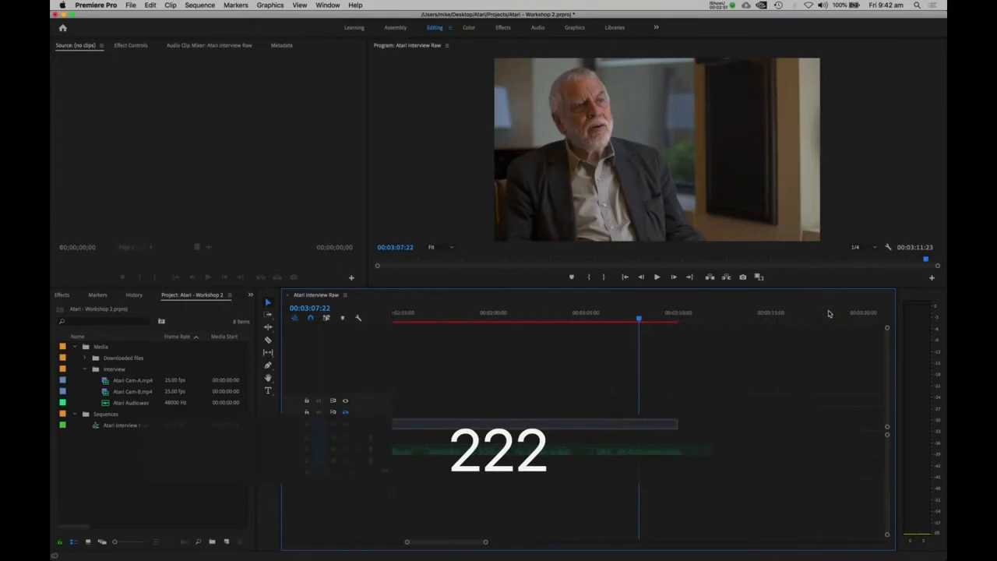
pyautogui.press('2')
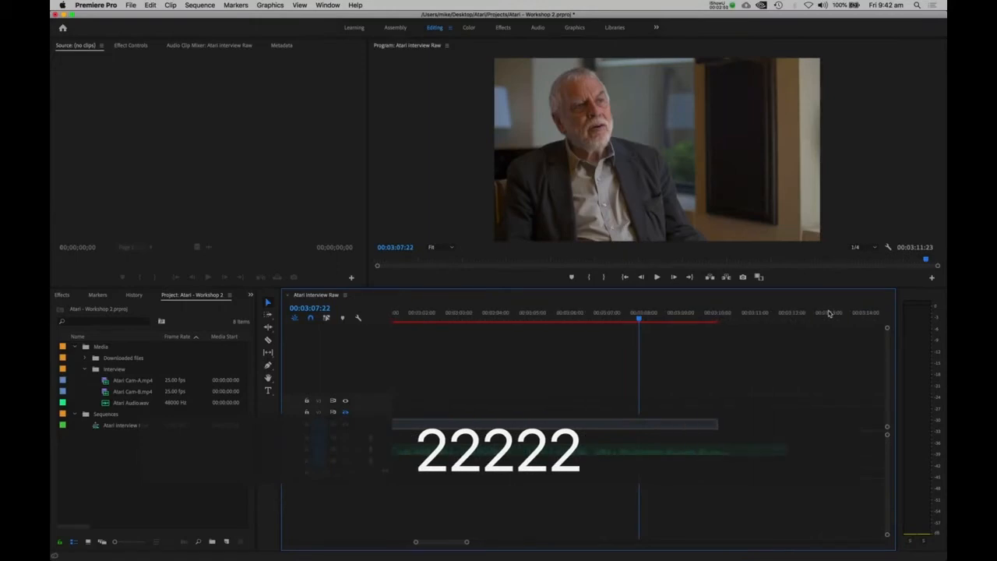
pyautogui.press('1')
pyautogui.press('1')
pyautogui.press('1')
pyautogui.press('1')
pyautogui.press('1')
pyautogui.press('1')
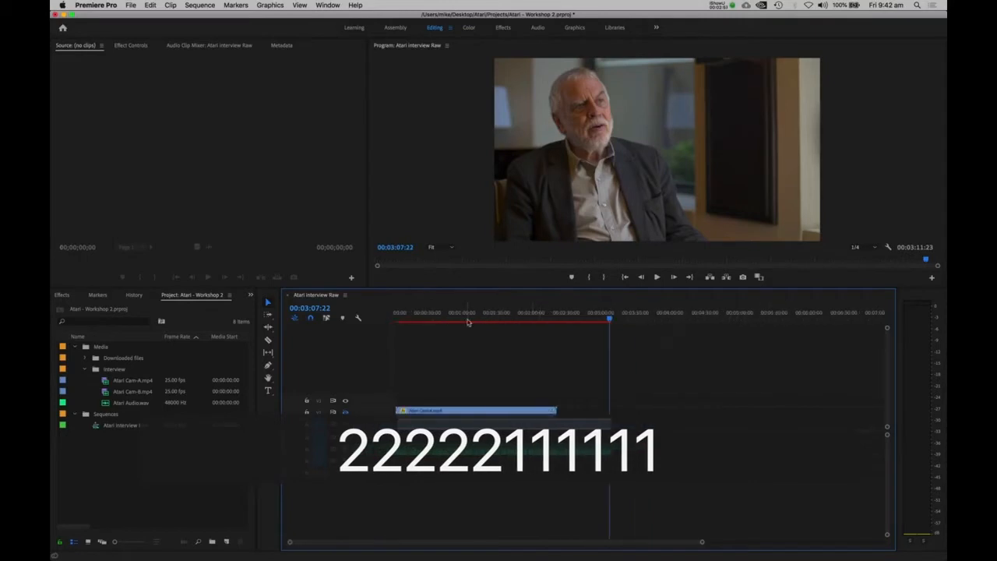
# Return the playhead to 00:00:00:00 and play the opening to hear where the interview answer begins.
pyautogui.moveTo(453, 319); pyautogui.dragTo(397, 320)
pyautogui.press('2')
pyautogui.press('2')
pyautogui.press('2')
pyautogui.press('2')
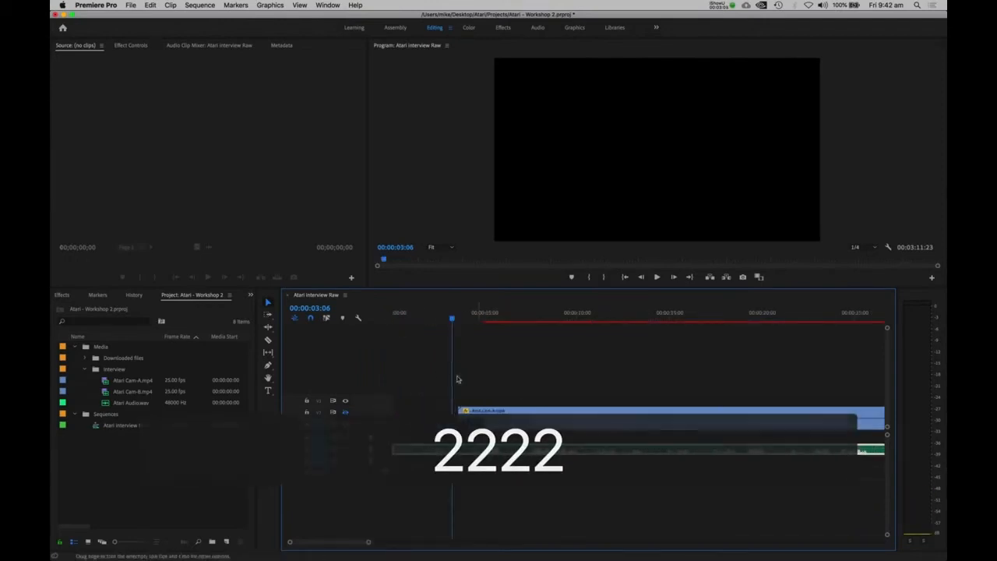
pyautogui.moveTo(431, 319); pyautogui.dragTo(385, 320)
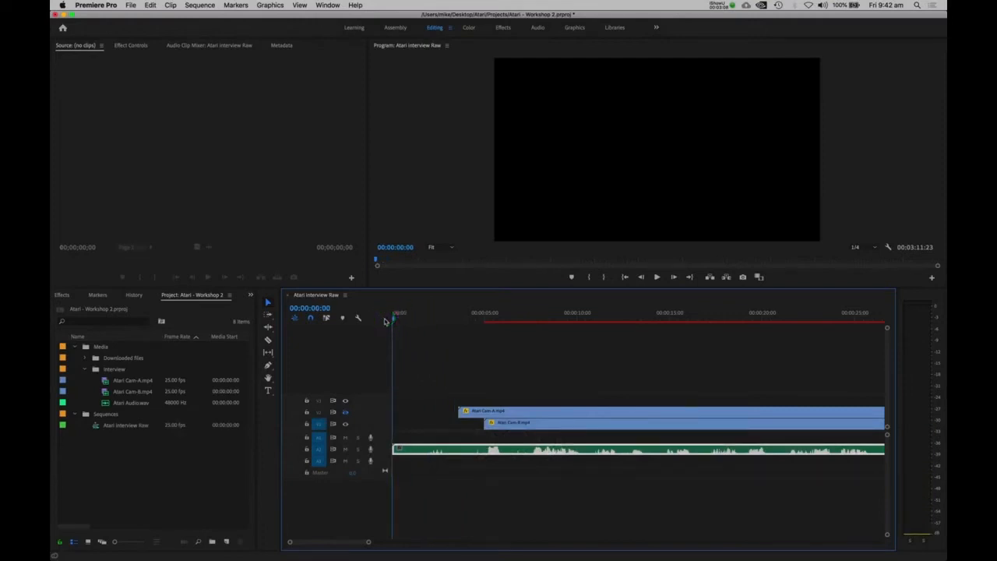
pyautogui.press('space')
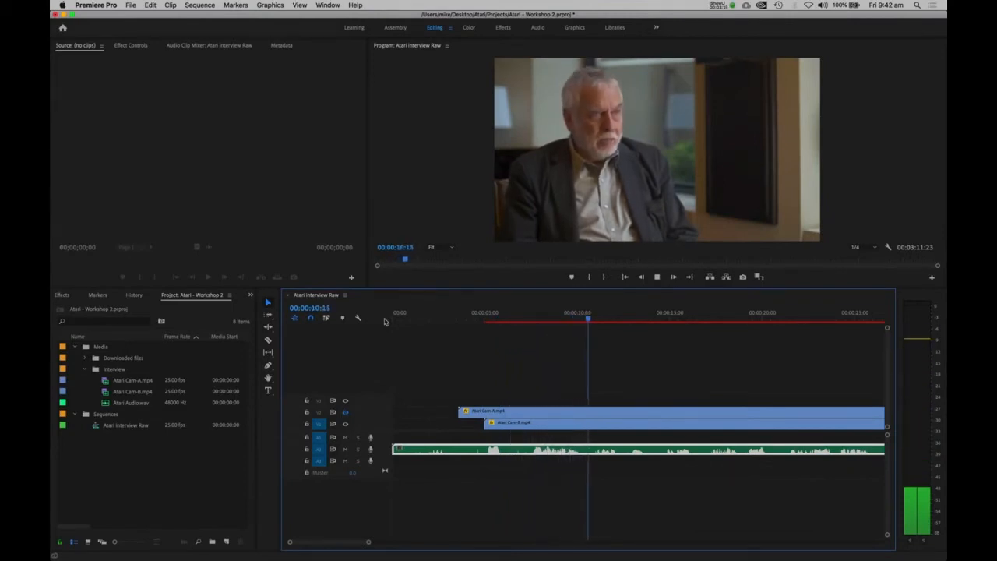
# Make the Audio 2 track taller and position the playhead at 00:00:07:14, just before the second burst of speech.
pyautogui.click(529, 317)
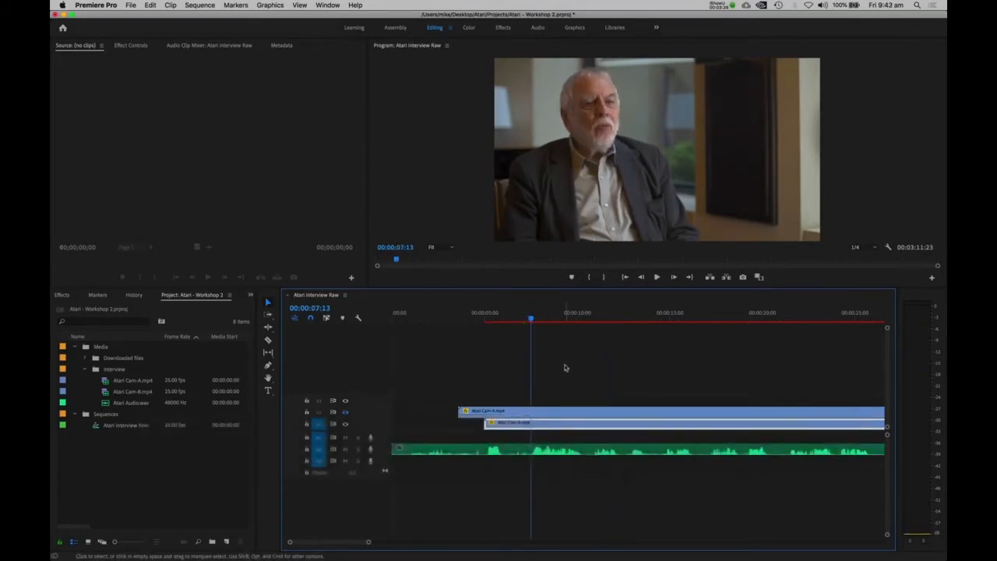
pyautogui.click(533, 316)
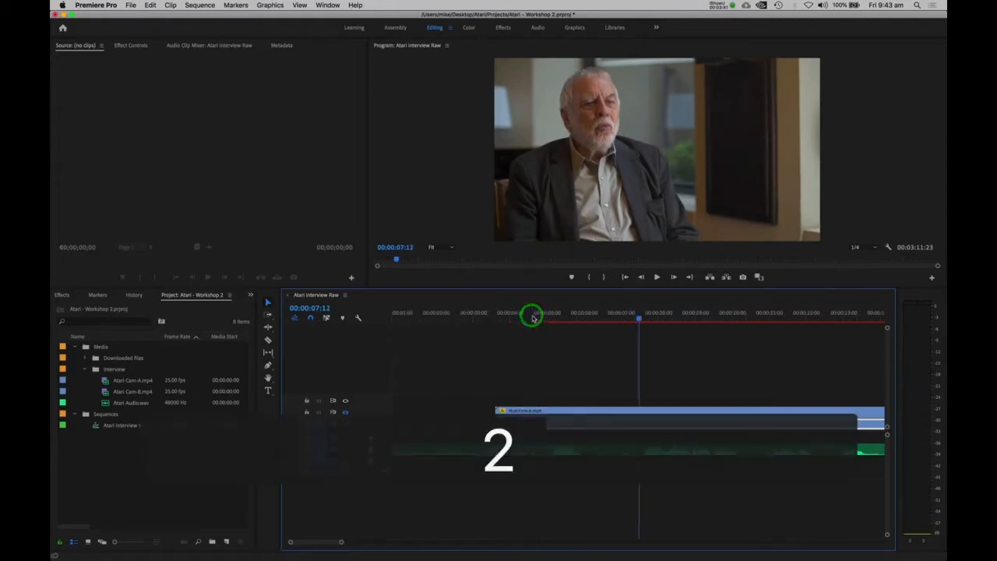
pyautogui.press('2')
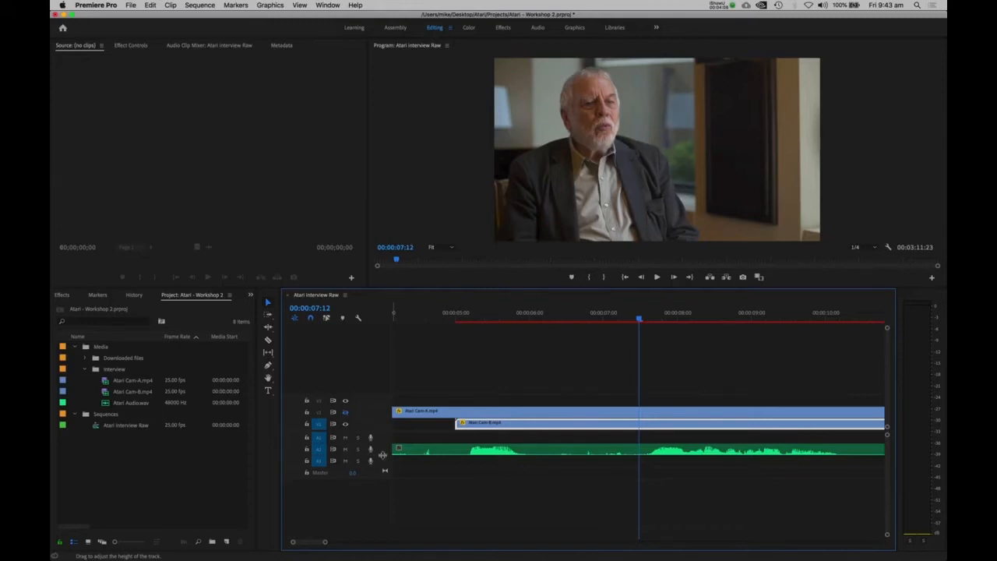
pyautogui.moveTo(383, 455); pyautogui.dragTo(383, 481)
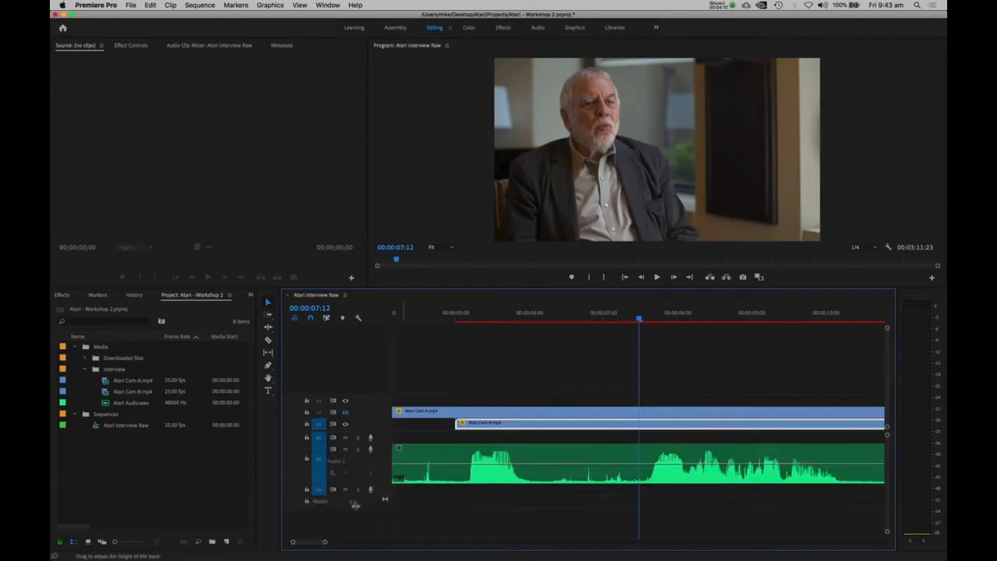
pyautogui.moveTo(640, 318); pyautogui.dragTo(645, 318)
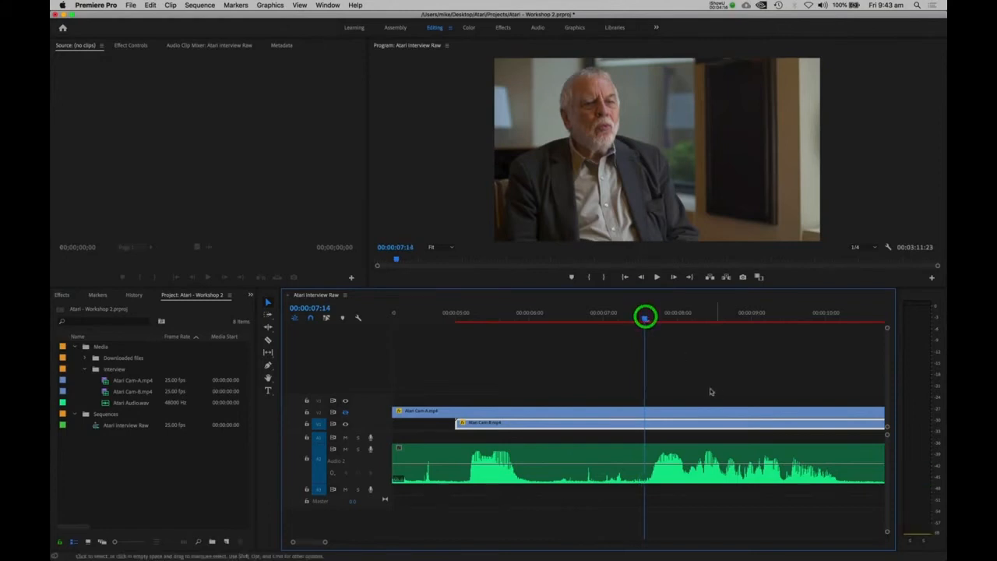
# Split both camera clips and the audio clip at 00:00:07:14, and check that the pieces select separately.
pyautogui.moveTo(672, 364); pyautogui.dragTo(718, 488)
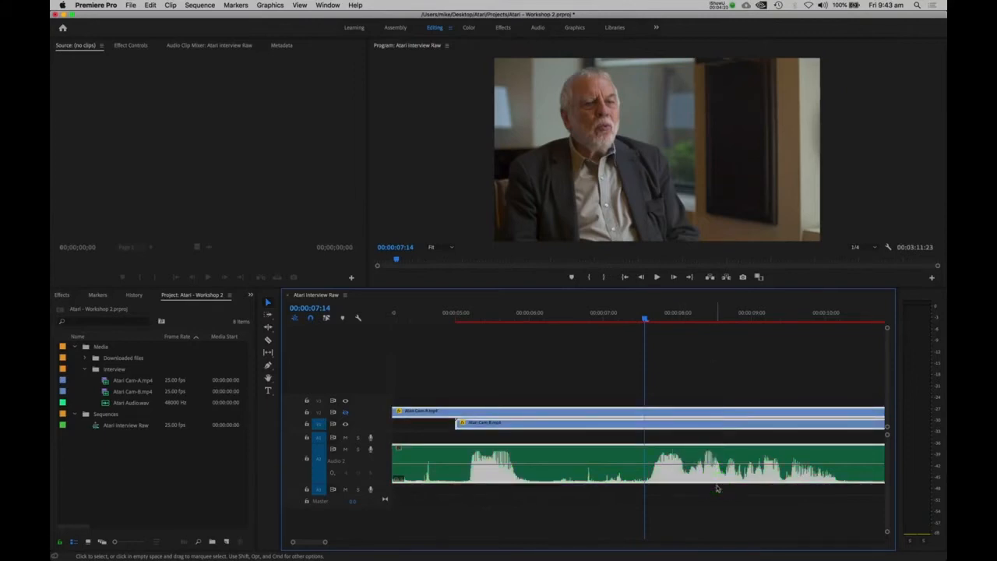
pyautogui.press('super+k')
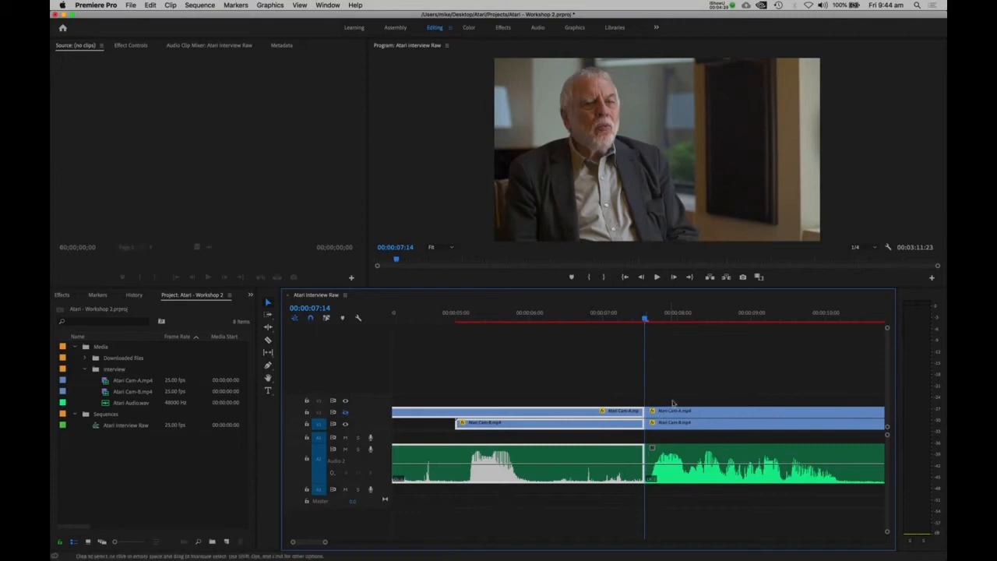
pyautogui.click(682, 377)
pyautogui.click(690, 415)
pyautogui.click(686, 456)
pyautogui.click(685, 423)
pyautogui.click(666, 368)
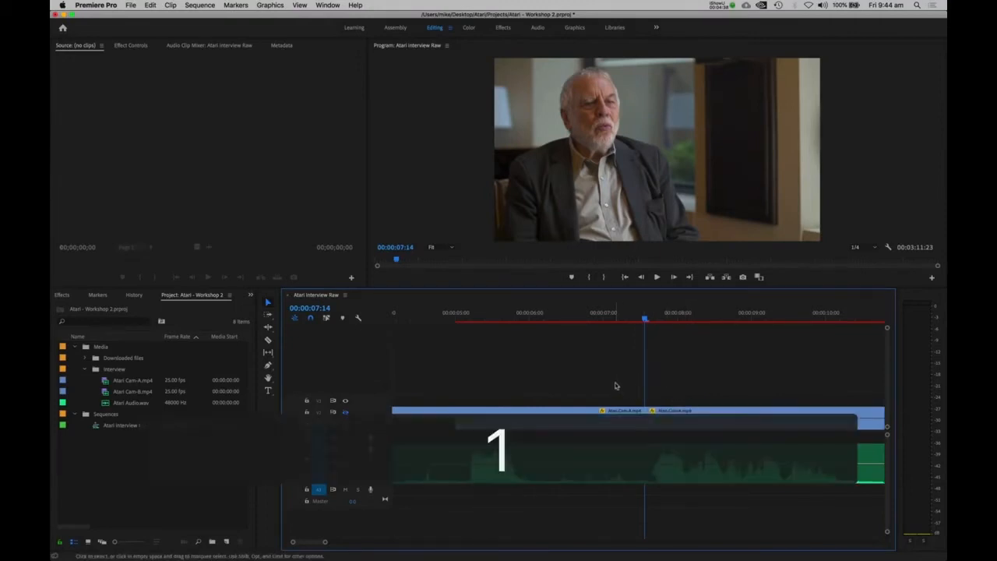
# Delete the Cam-A, Cam-B and audio pieces that lie before the cut at 00:00:07:14.
pyautogui.press('1')
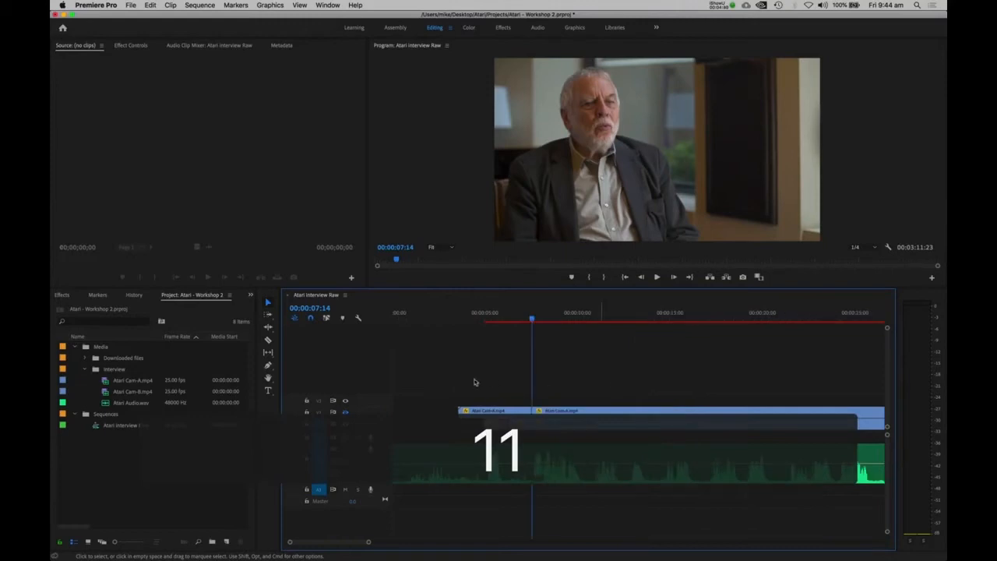
pyautogui.click(485, 410)
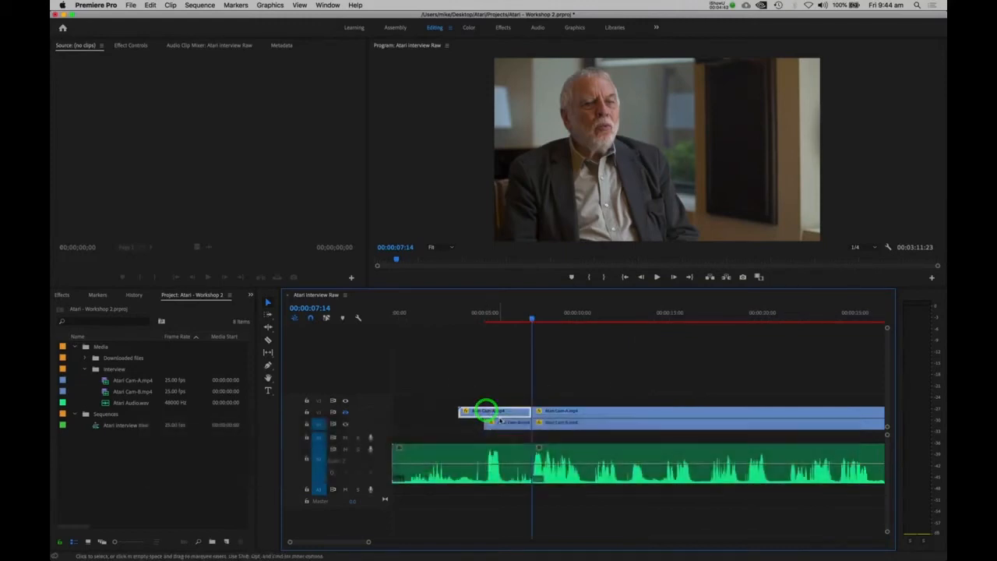
pyautogui.click(500, 423)
pyautogui.click(503, 410)
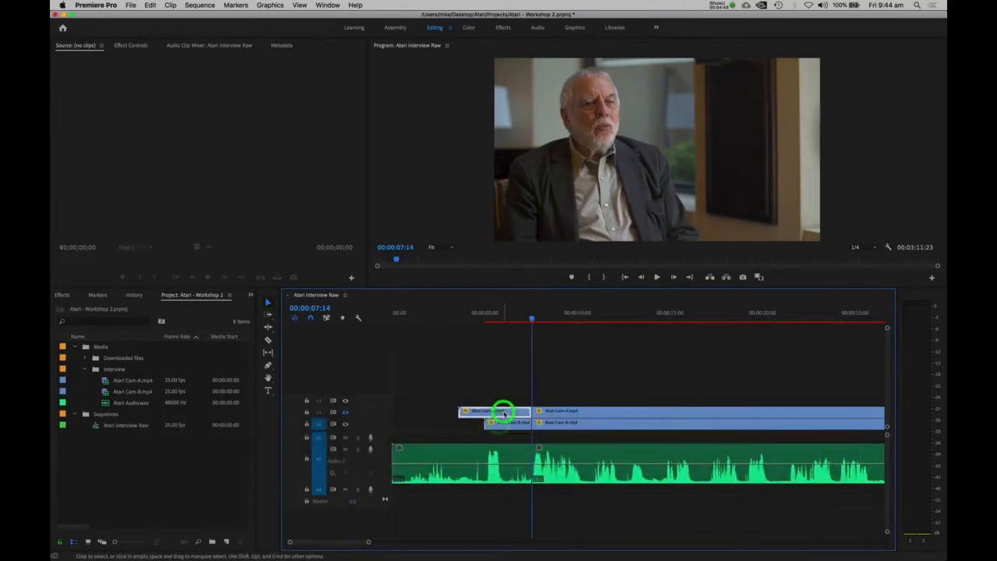
pyautogui.moveTo(518, 354); pyautogui.dragTo(456, 497)
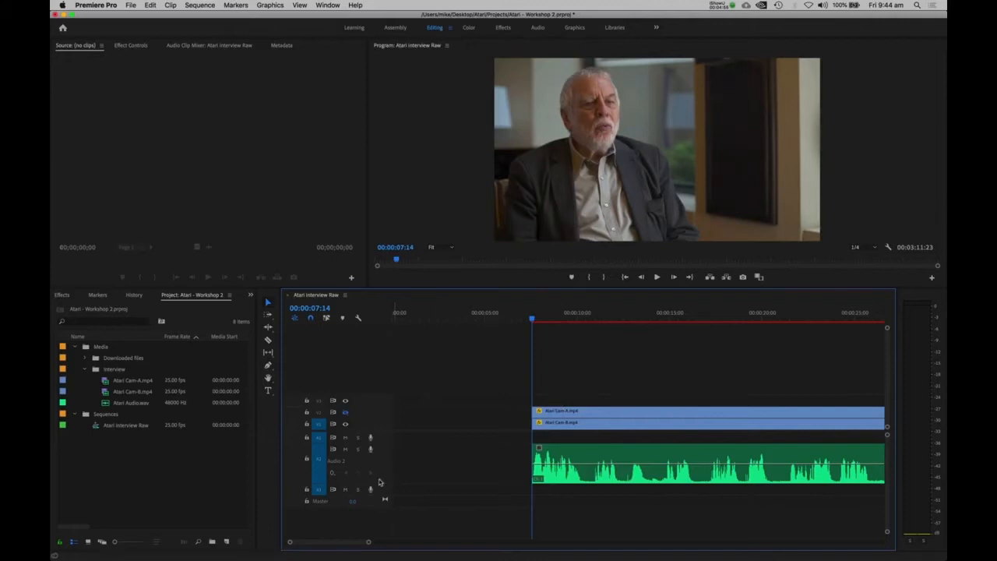
# Undo the last deletion and ripple delete the Cam-A, Cam-B and audio pieces before 00:00:07:14, closing the gap.
pyautogui.press('super+z')
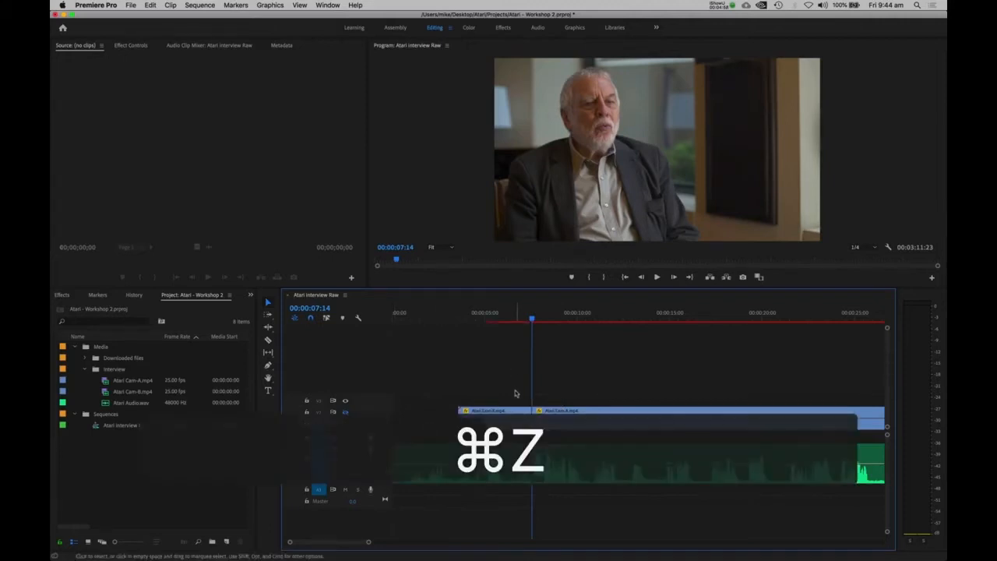
pyautogui.moveTo(514, 389); pyautogui.dragTo(461, 490)
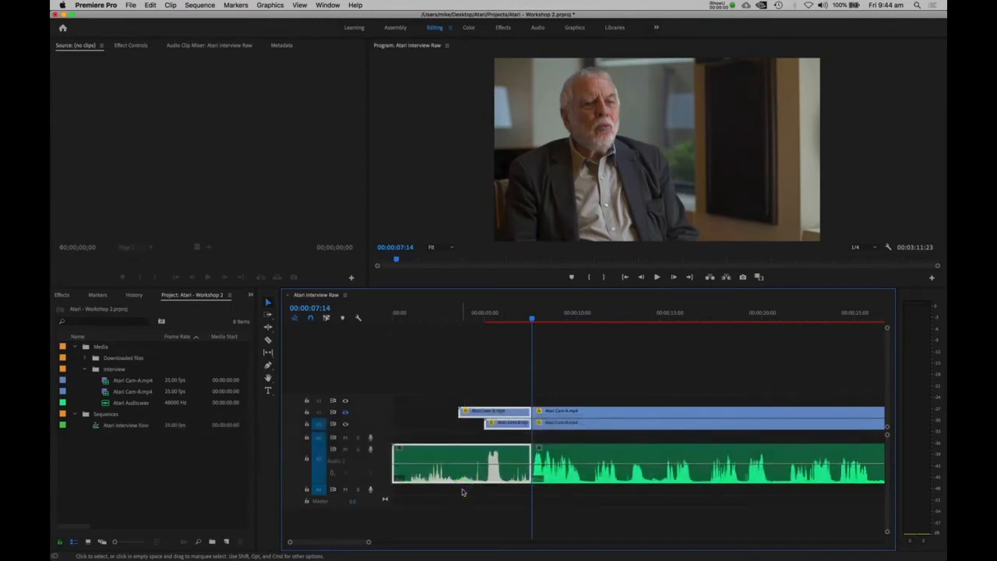
pyautogui.hotkey('alt', 'BackSpace')
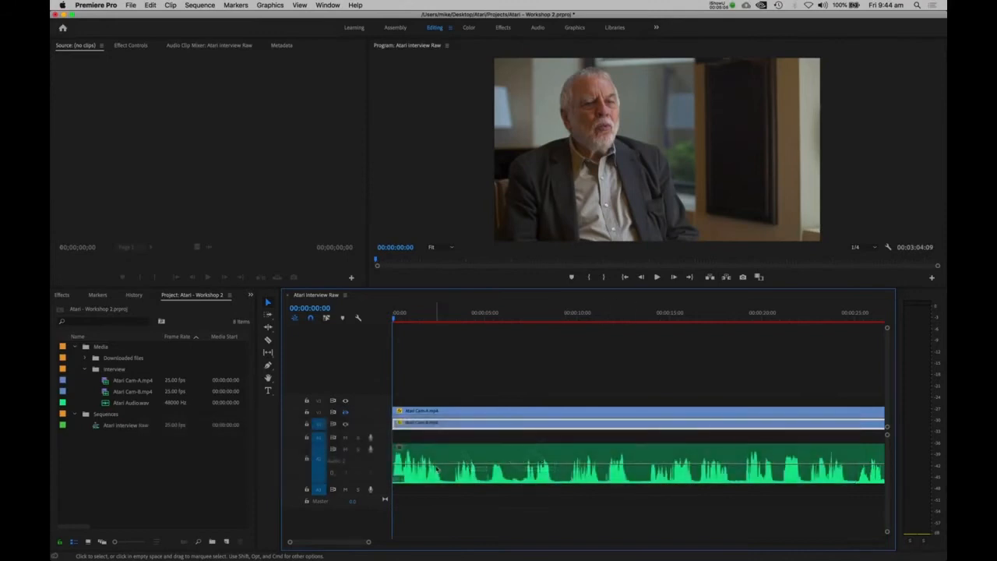
# Play the trimmed interview from the start twice, listening through about the first 11 seconds for the next unwanted passage.
pyautogui.press('space')
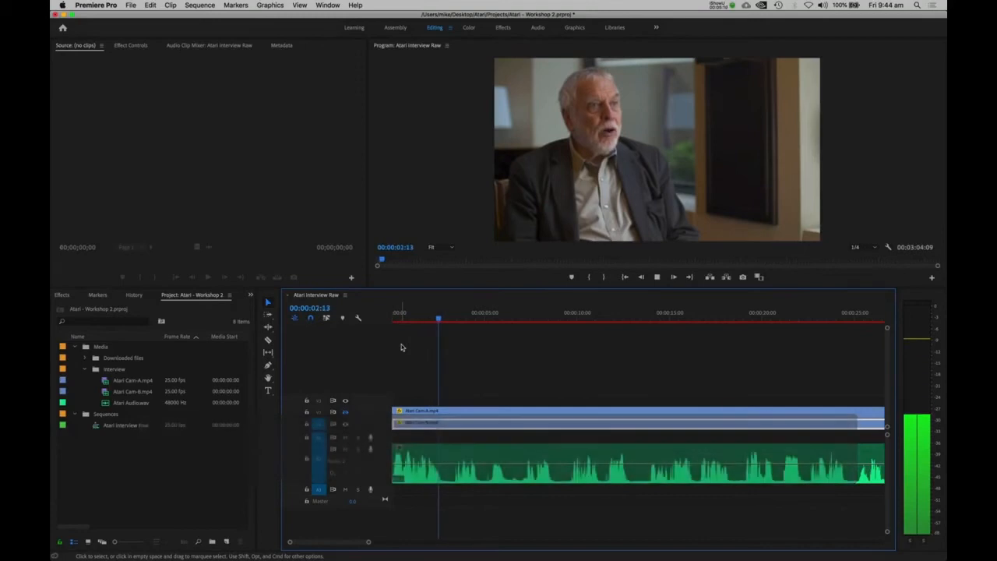
pyautogui.press('space')
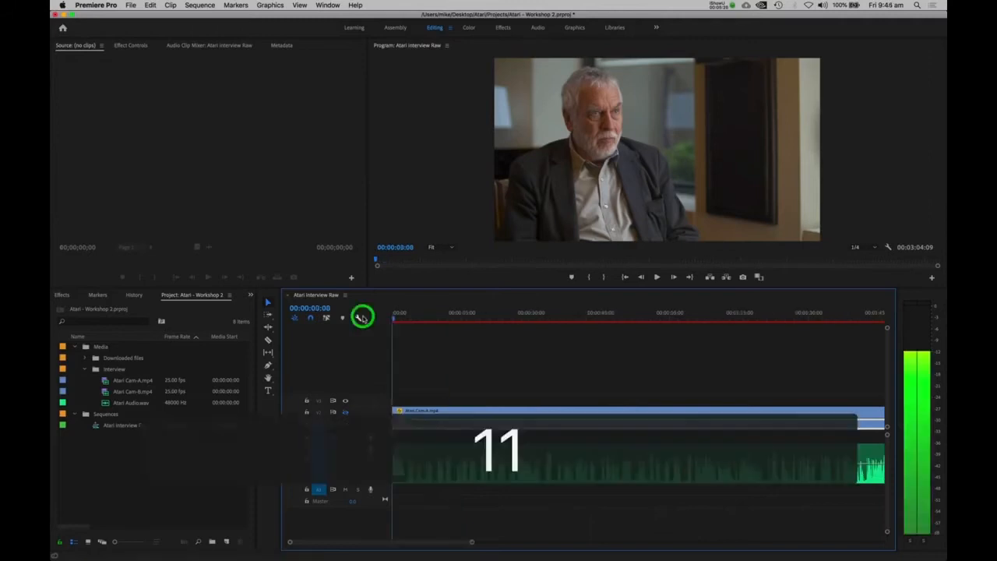
pyautogui.press('space')
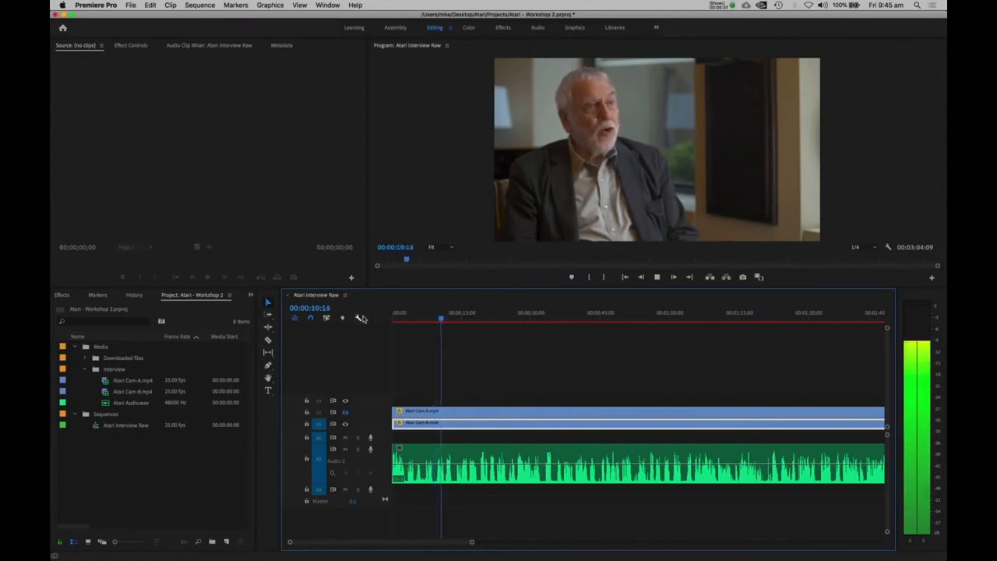
pyautogui.press('space')
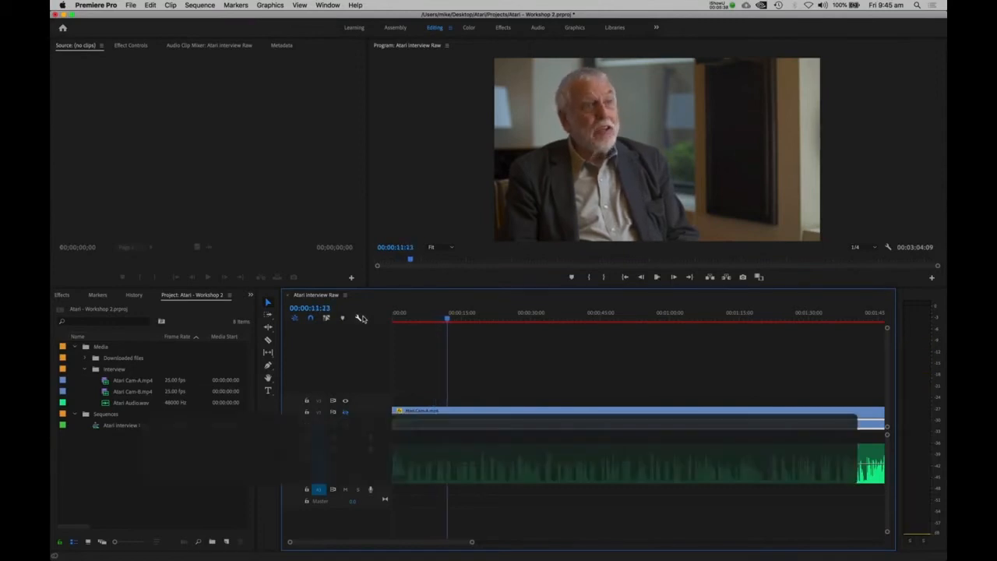
pyautogui.press('=')
pyautogui.press('=')
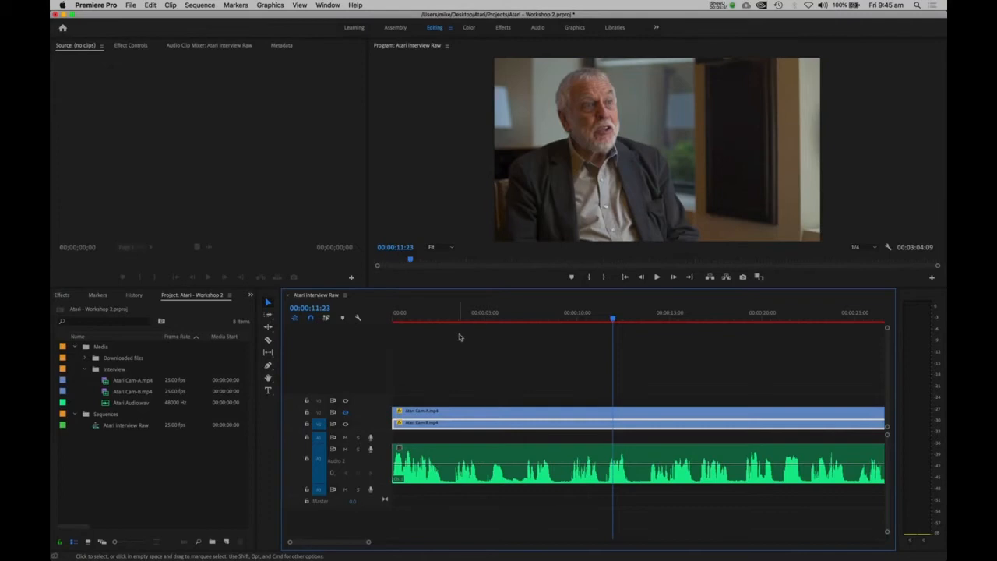
pyautogui.moveTo(442, 319); pyautogui.dragTo(355, 322)
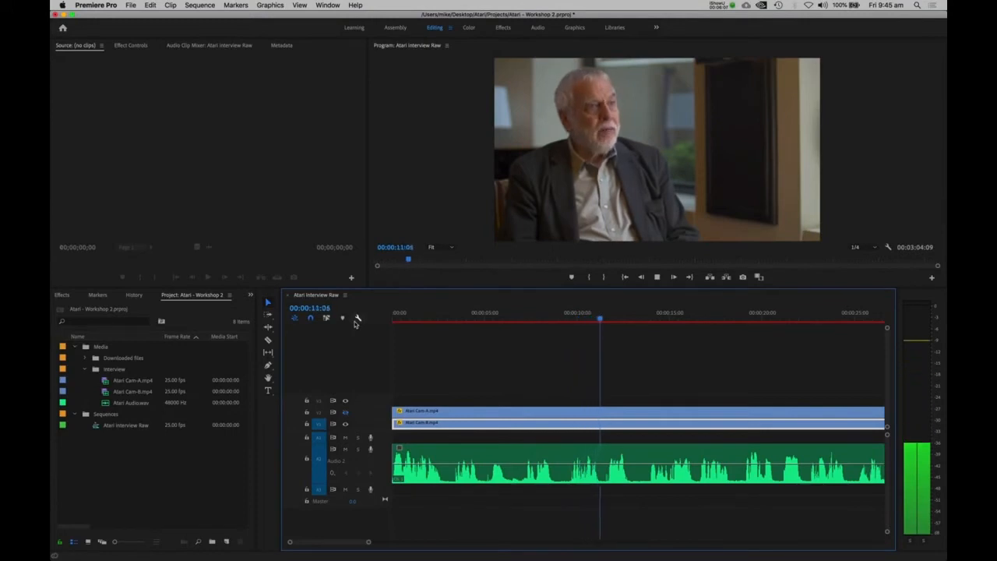
pyautogui.press('space')
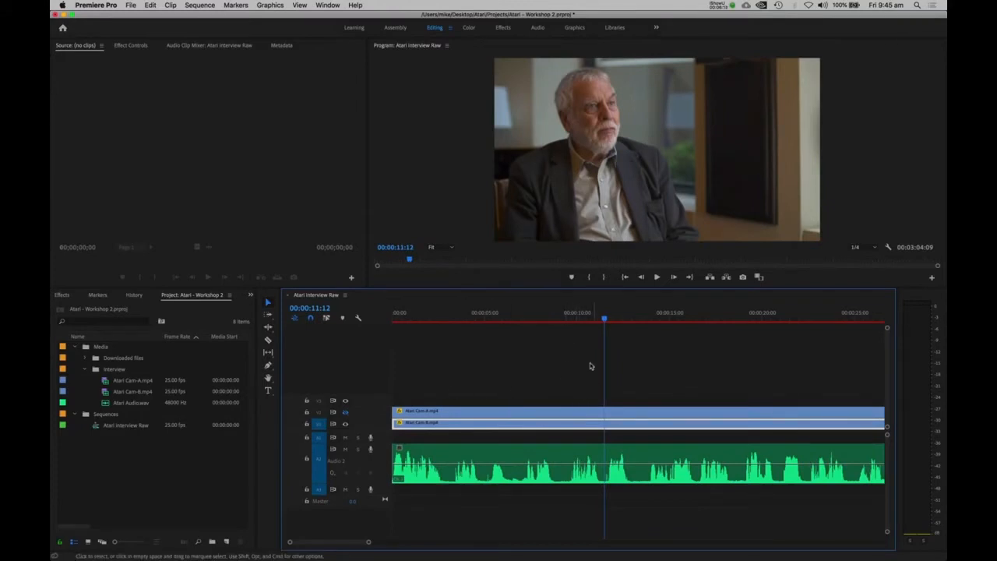
# Split both camera clips and the audio clip at 00:00:09:17, just before the speech resumes.
pyautogui.moveTo(608, 319); pyautogui.dragTo(571, 315)
pyautogui.press('space')
pyautogui.press('2')
pyautogui.press('2')
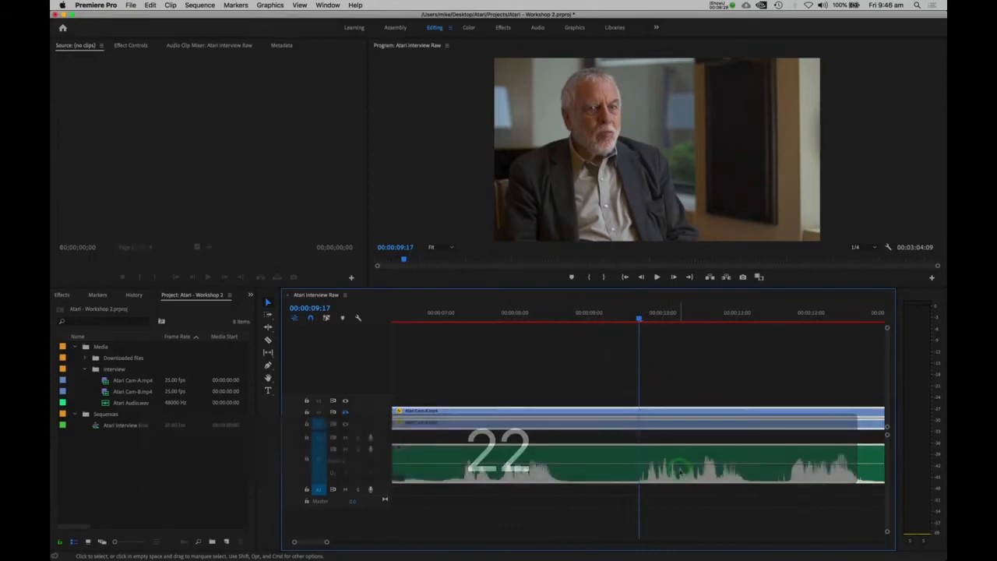
pyautogui.press('super+k')
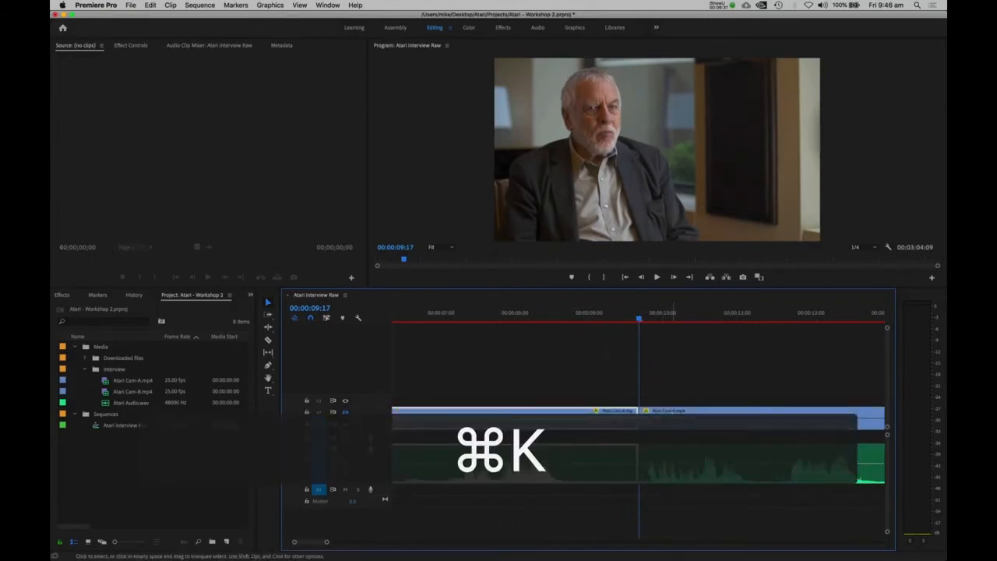
# Play the opening from the start to find where the unwanted passage before the new cut begins.
pyautogui.press('1')
pyautogui.press('1')
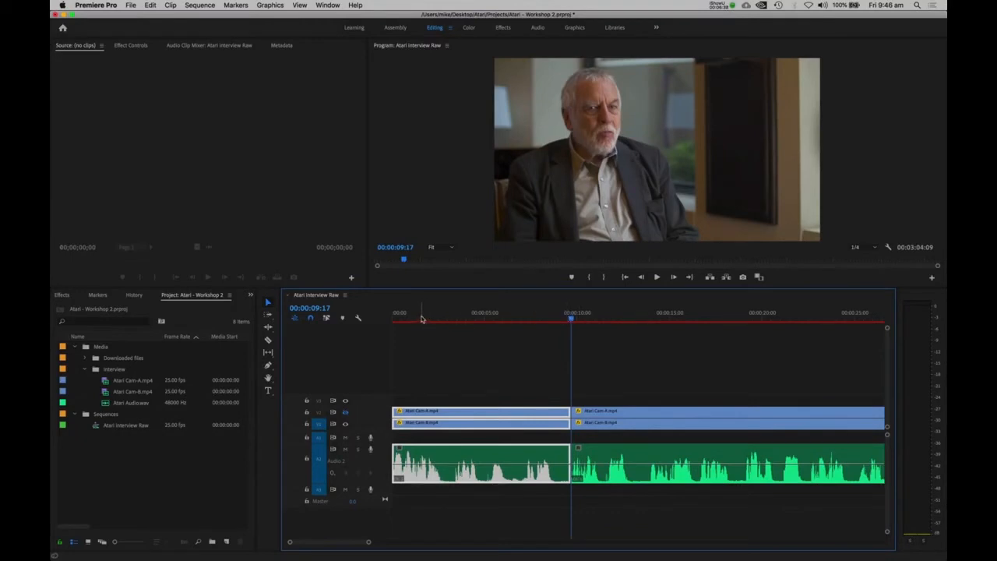
pyautogui.moveTo(420, 318); pyautogui.dragTo(368, 323)
pyautogui.press('space')
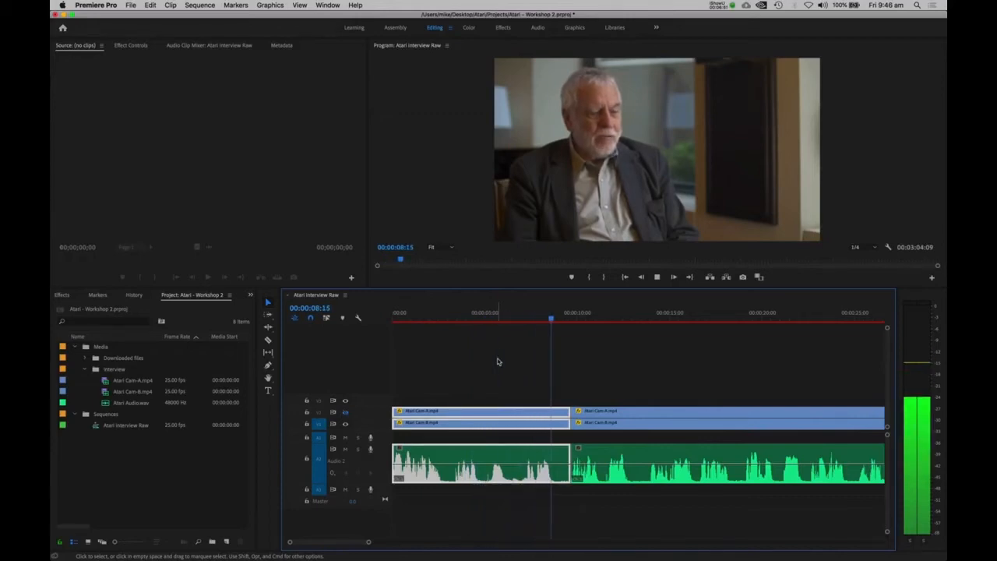
pyautogui.press('space')
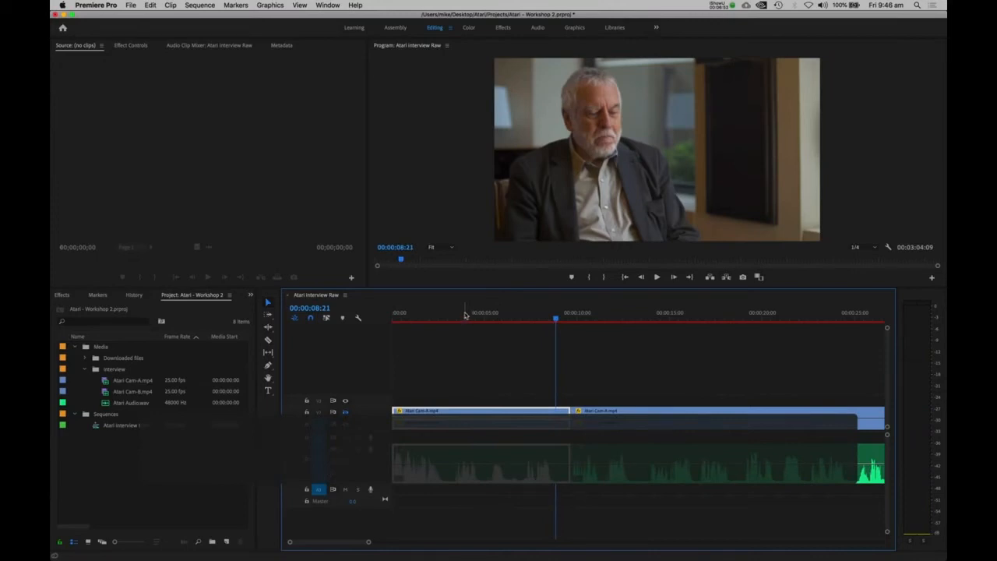
# Split the first Cam-A, Cam-B and audio pieces at 00:00:03:08, in the pause after the first phrase.
pyautogui.click(459, 315)
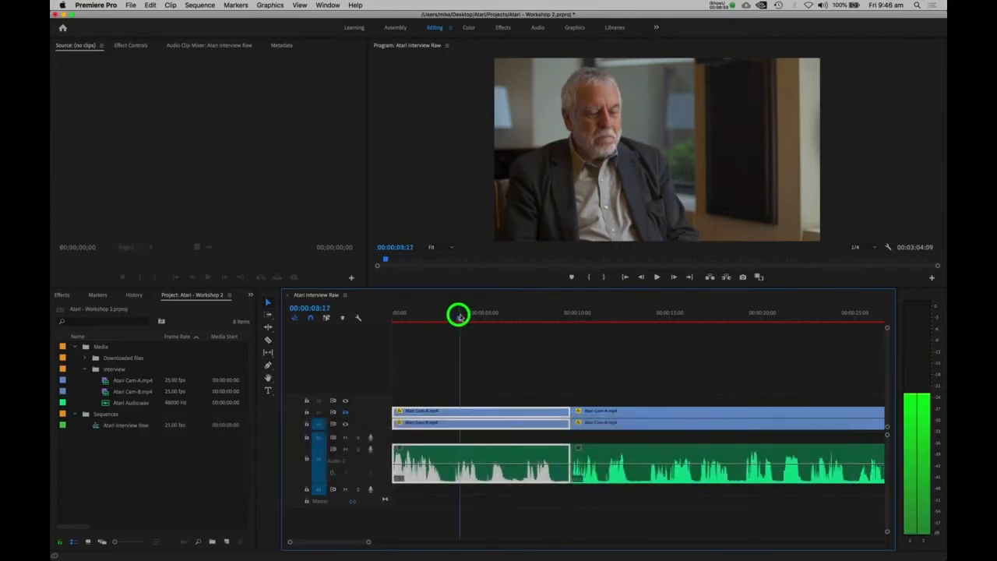
pyautogui.moveTo(459, 315); pyautogui.dragTo(453, 315)
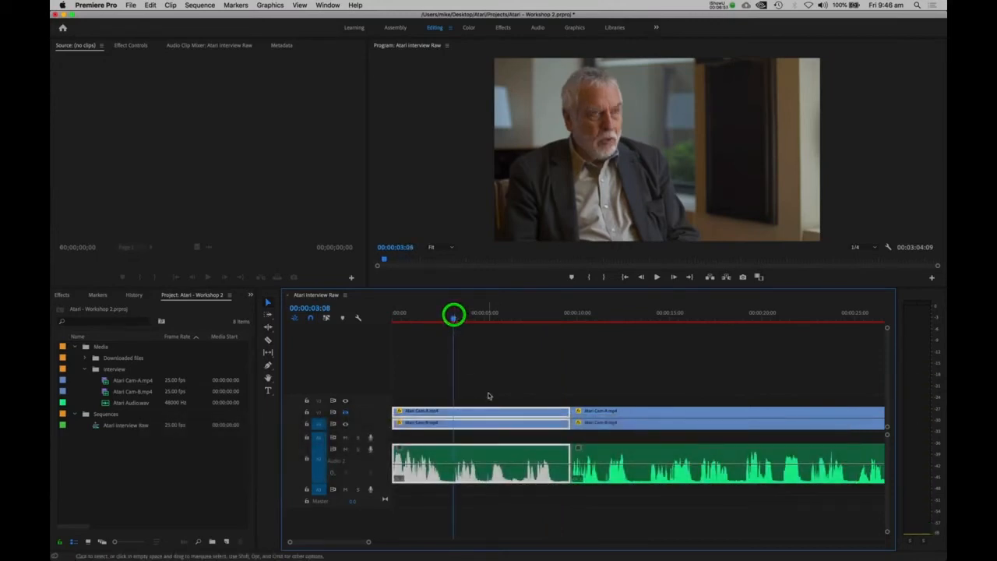
pyautogui.click(470, 367)
pyautogui.click(485, 471)
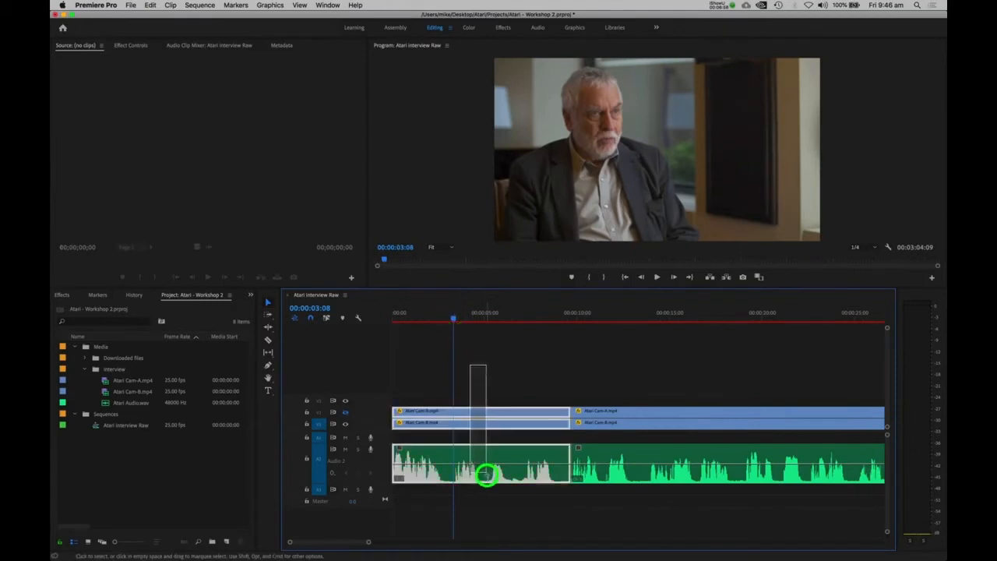
pyautogui.press('super+k')
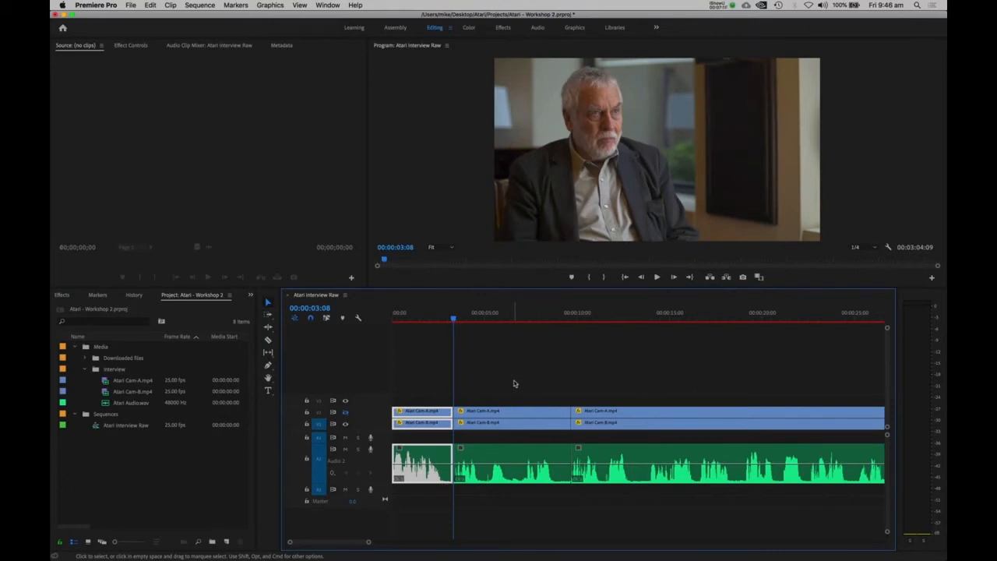
# Ripple delete the camera and audio pieces between 00:00:03:08 and 00:00:09:17, and play back the join from the start.
pyautogui.click(504, 409)
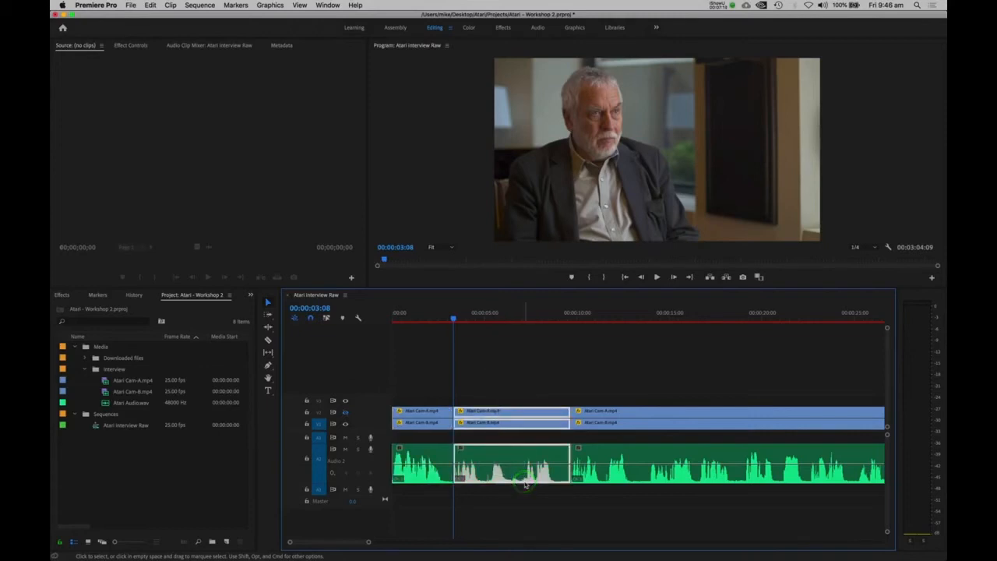
pyautogui.hotkey('alt', 'BackSpace')
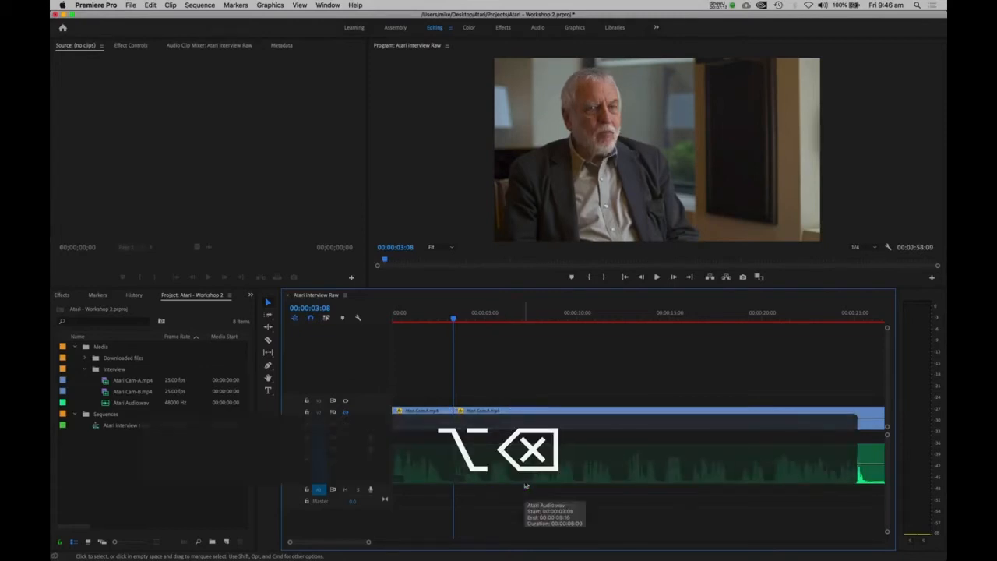
pyautogui.moveTo(431, 320); pyautogui.dragTo(361, 318)
pyautogui.press('space')
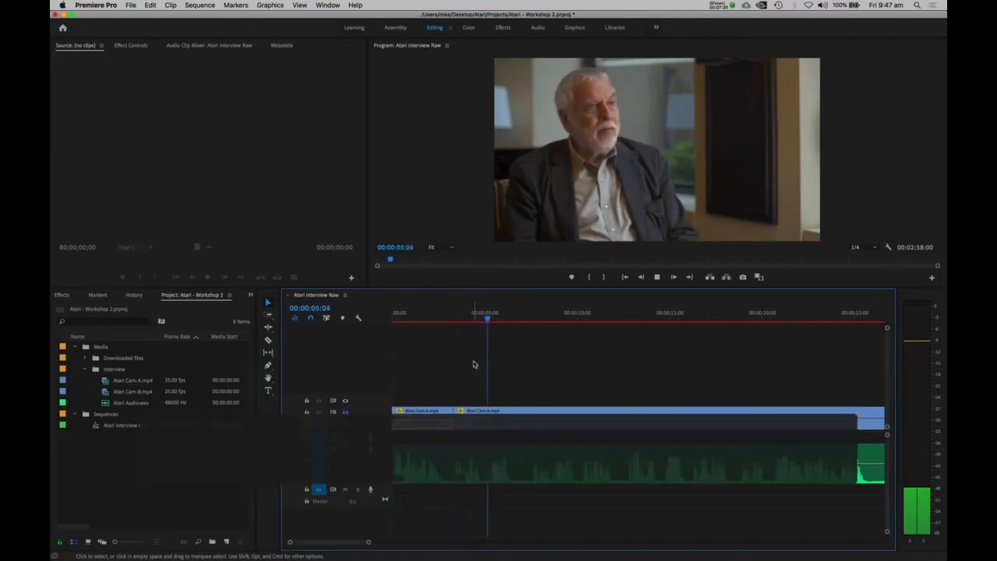
pyautogui.press('space')
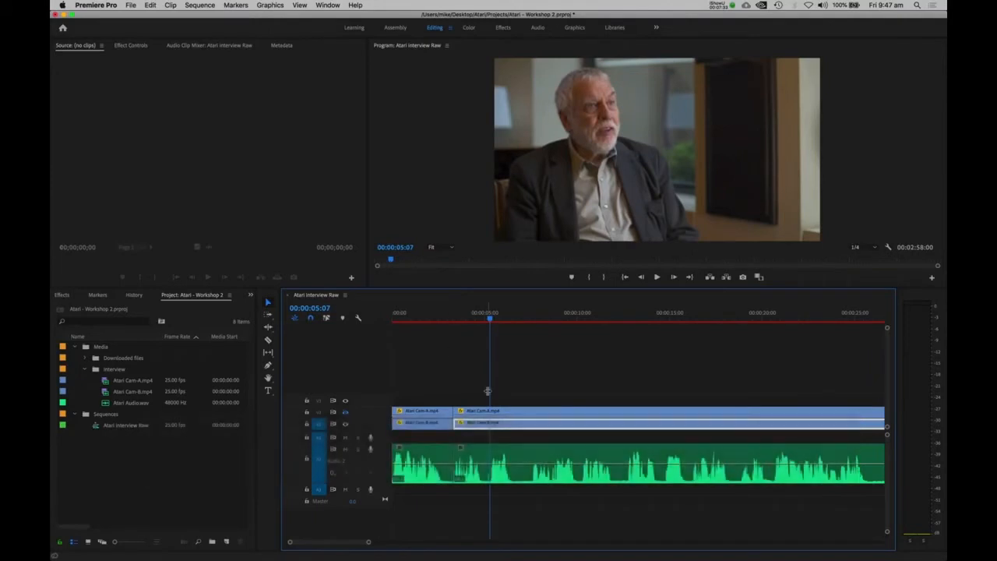
# Turn the output of the Cam-A video track back on and place the playhead at 00:00:01:05.
pyautogui.click(440, 317)
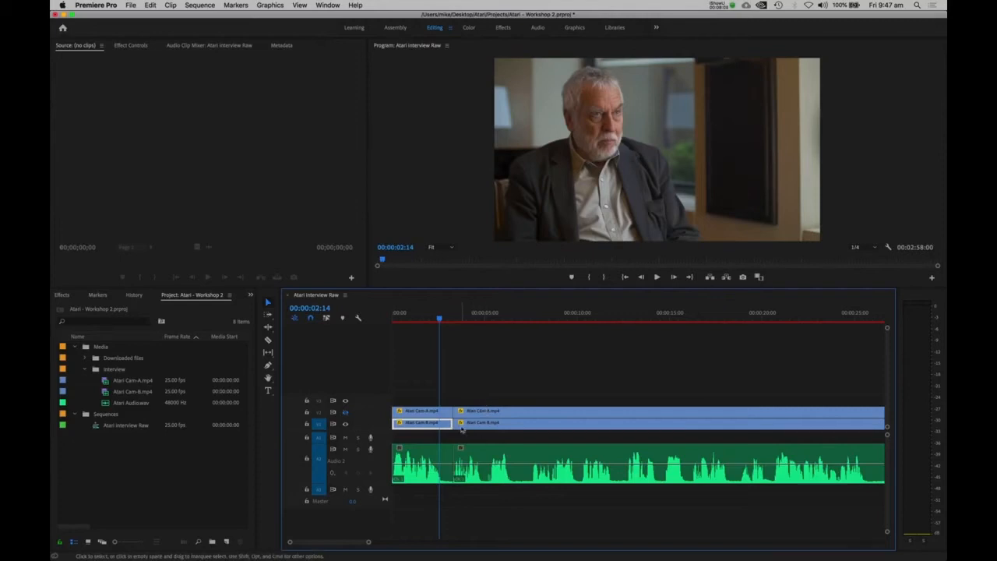
pyautogui.click(437, 413)
pyautogui.click(467, 423)
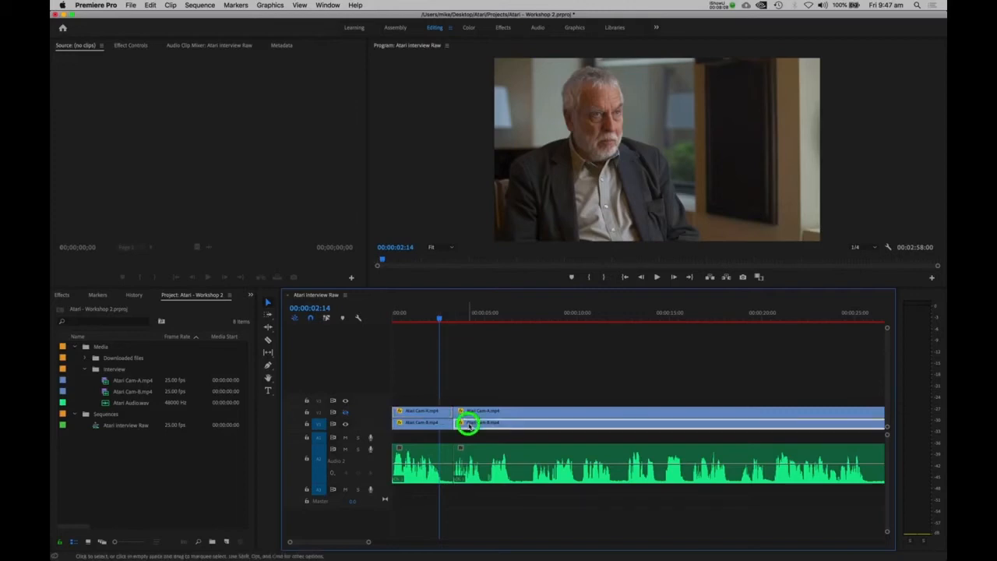
pyautogui.click(345, 413)
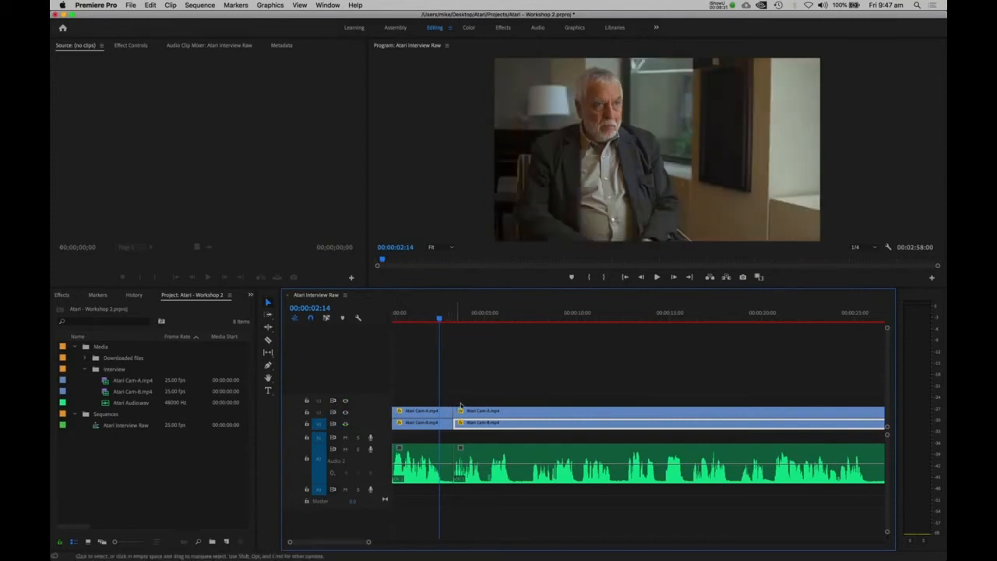
pyautogui.moveTo(440, 317); pyautogui.dragTo(414, 318)
# Disable the Cam-A piece after the cut, toggling its enabled state off and on to demonstrate the effect.
pyautogui.click(430, 411)
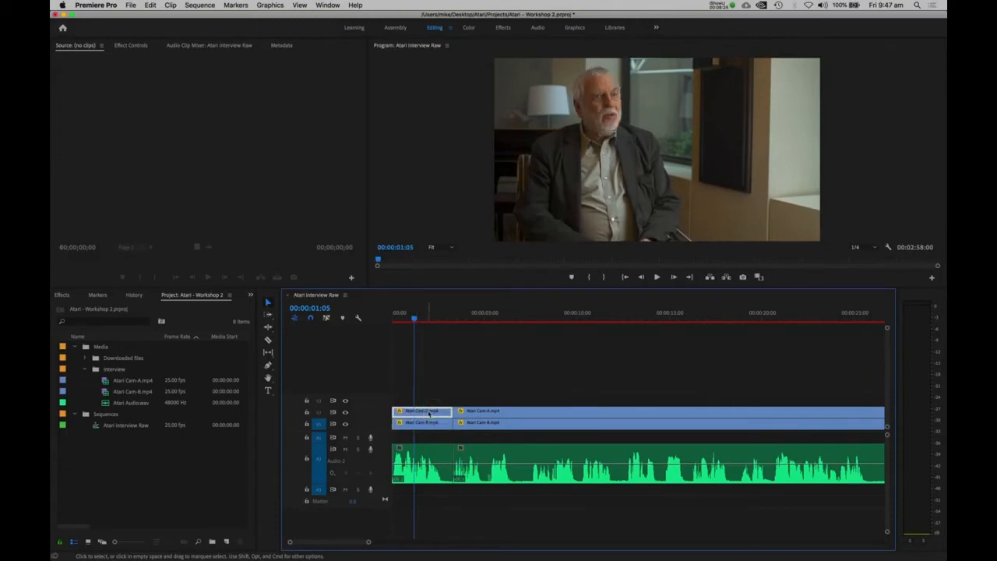
pyautogui.click(479, 425)
pyautogui.click(477, 411)
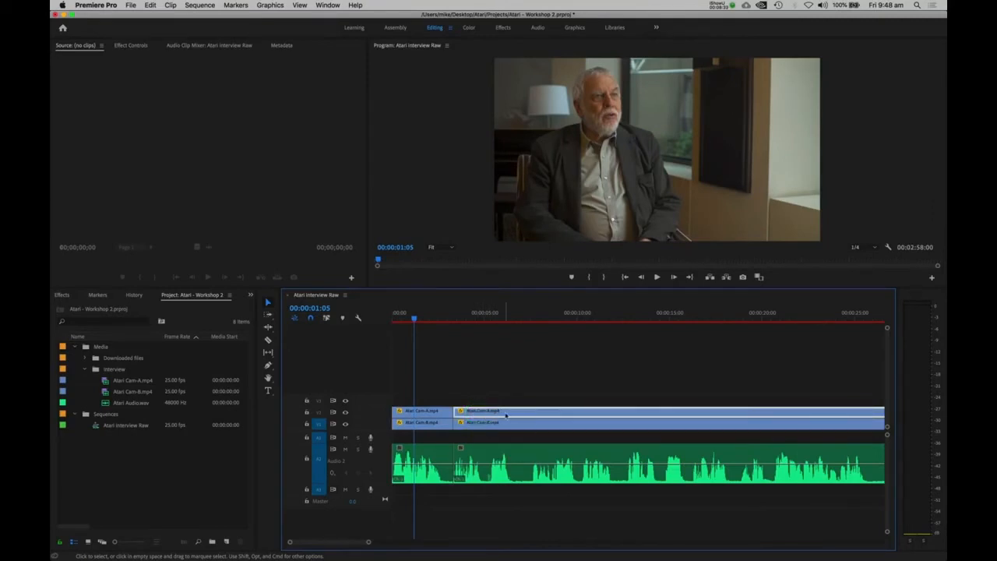
pyautogui.click(496, 394)
pyautogui.click(493, 409)
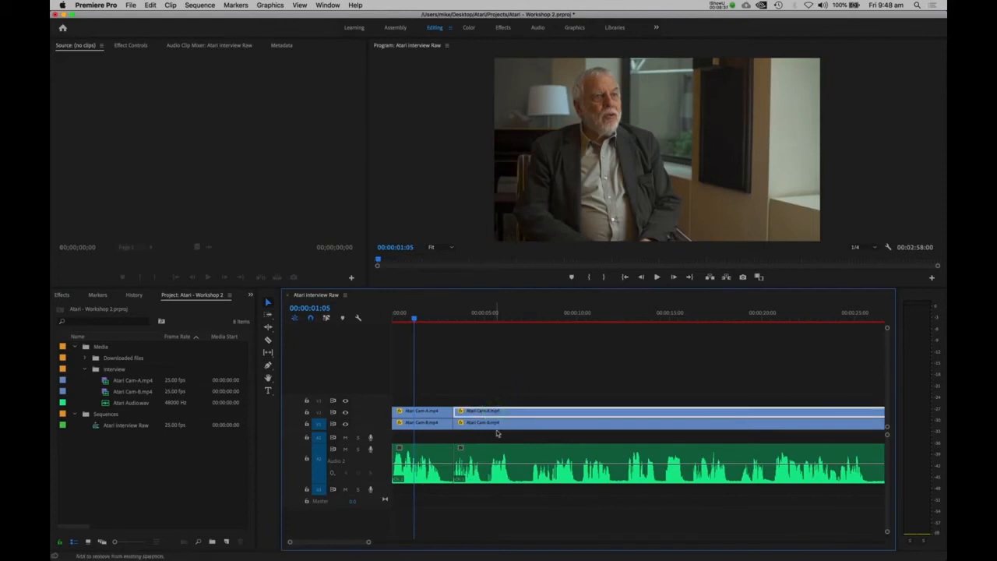
pyautogui.press('super+shift+e')
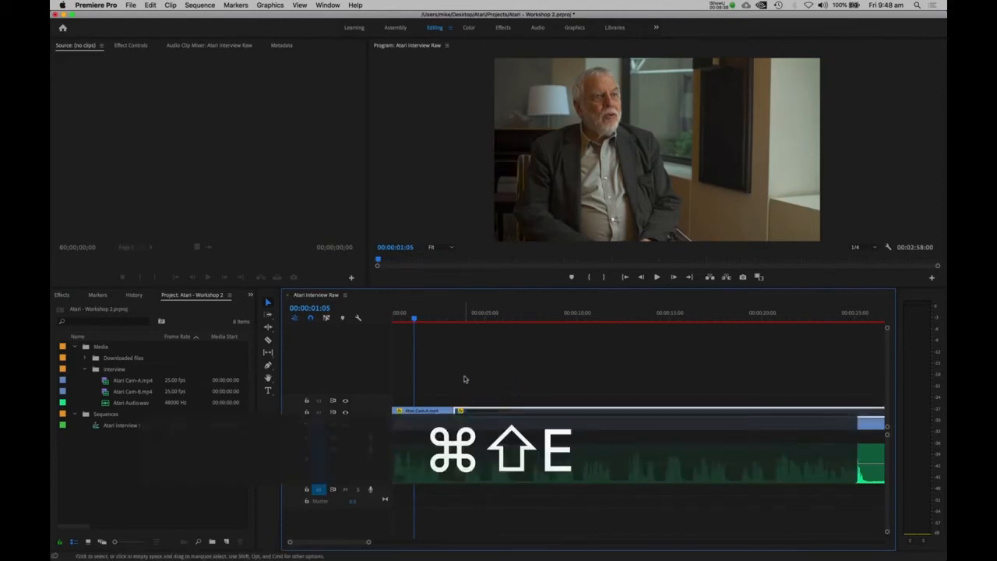
pyautogui.press('super+shift+e')
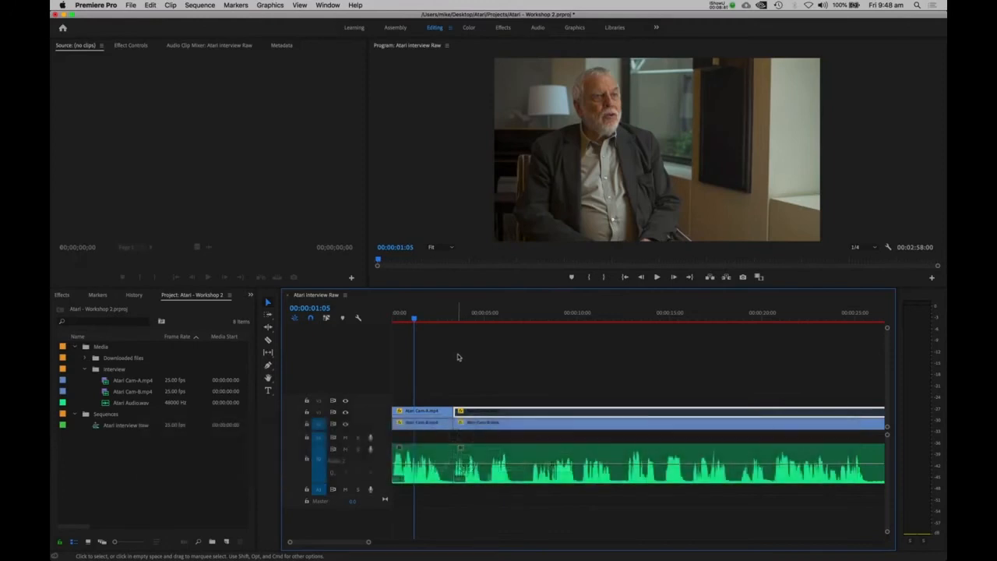
pyautogui.press('super+shift+e')
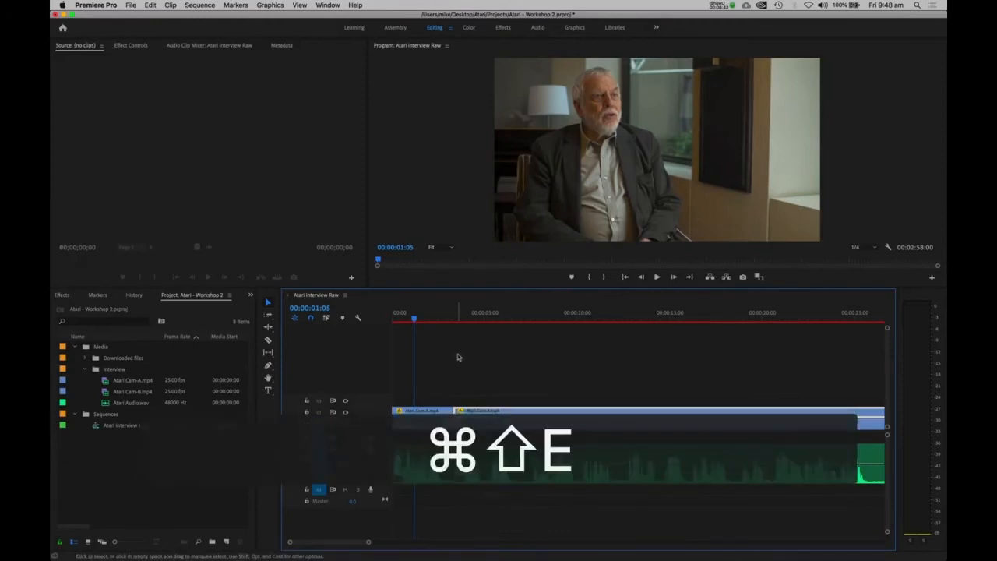
pyautogui.press('super+shift+e')
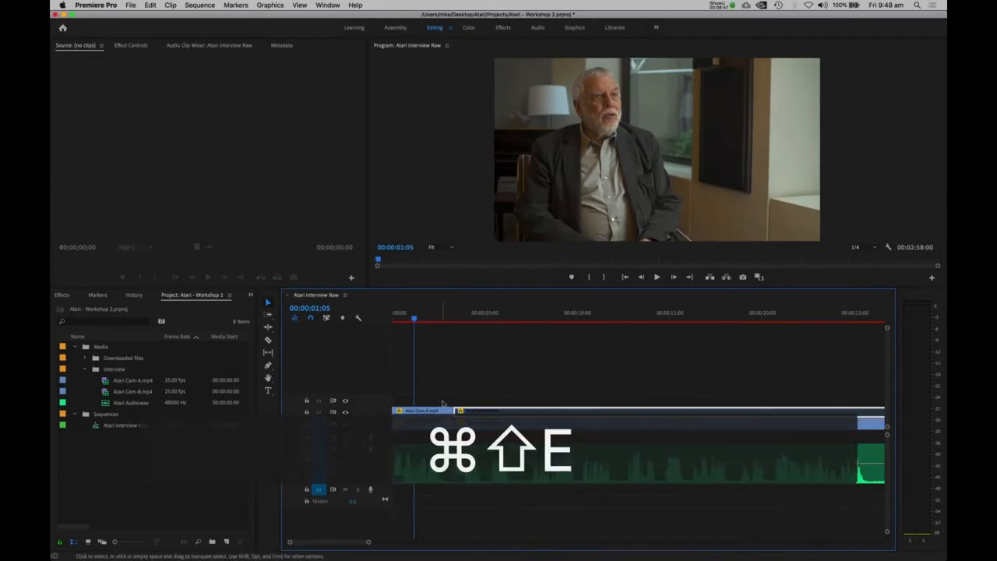
# Play back the sequence from the start to review the switch from Cam-A to Cam-B at the first cut.
pyautogui.click(422, 411)
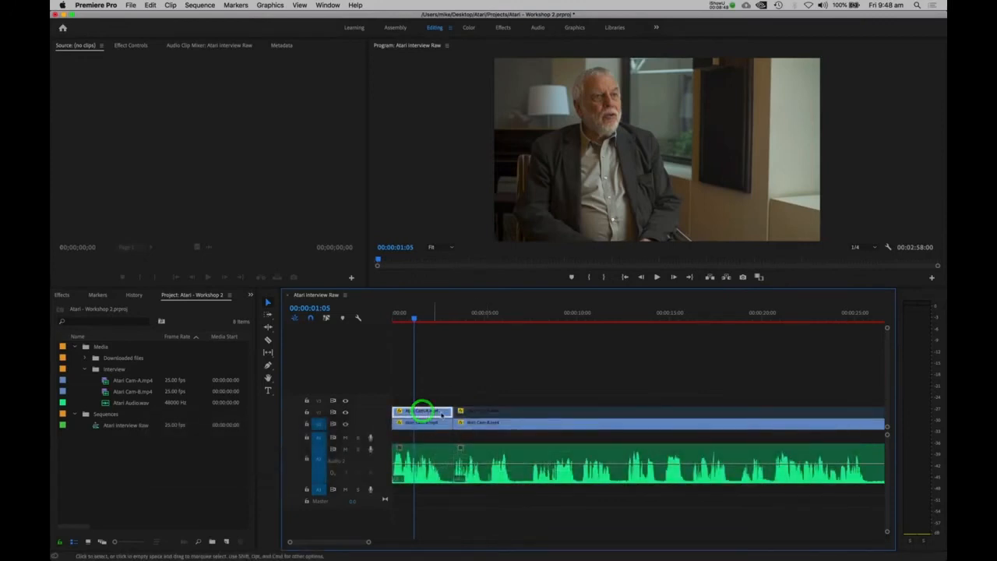
pyautogui.click(460, 313)
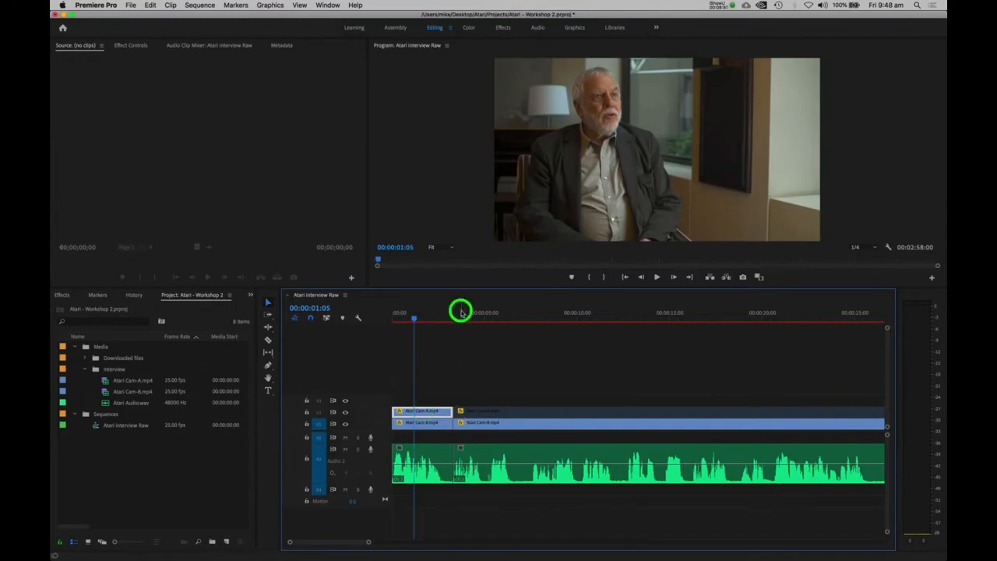
pyautogui.click(482, 412)
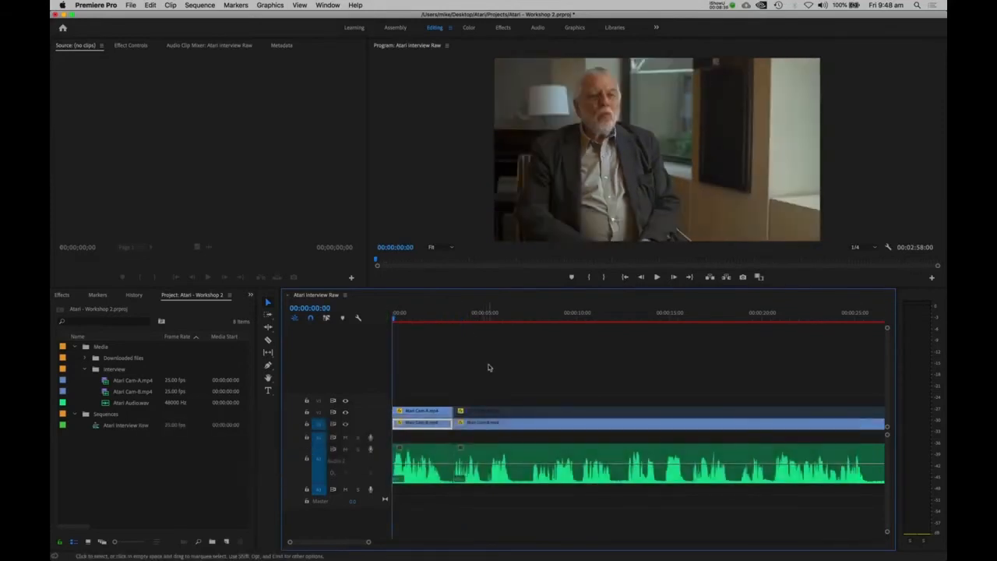
pyautogui.press('space')
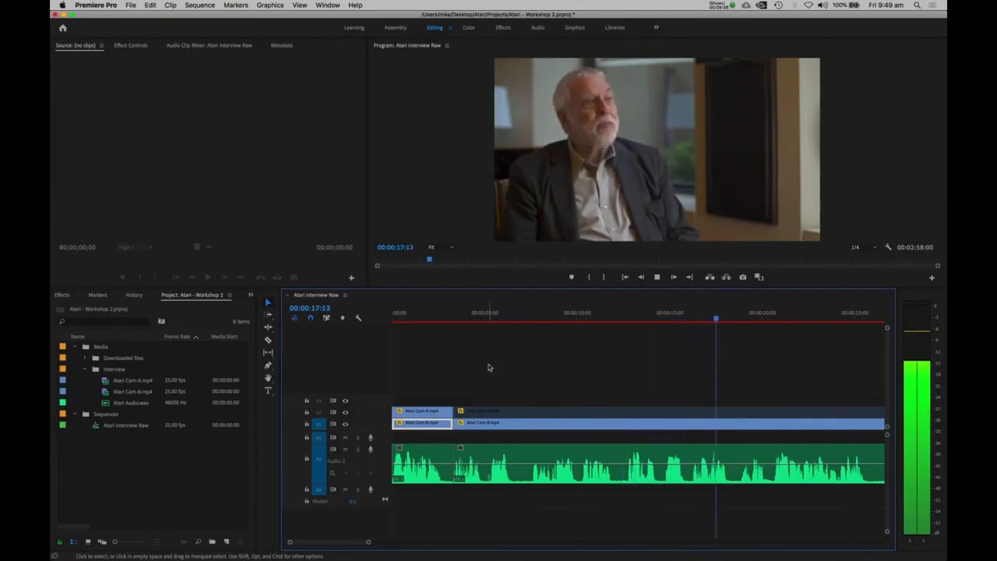
# Listen for where the next wanted phrase begins and split the Cam-A, Cam-B and audio clips there at 00:00:19:11.
pyautogui.click(686, 319)
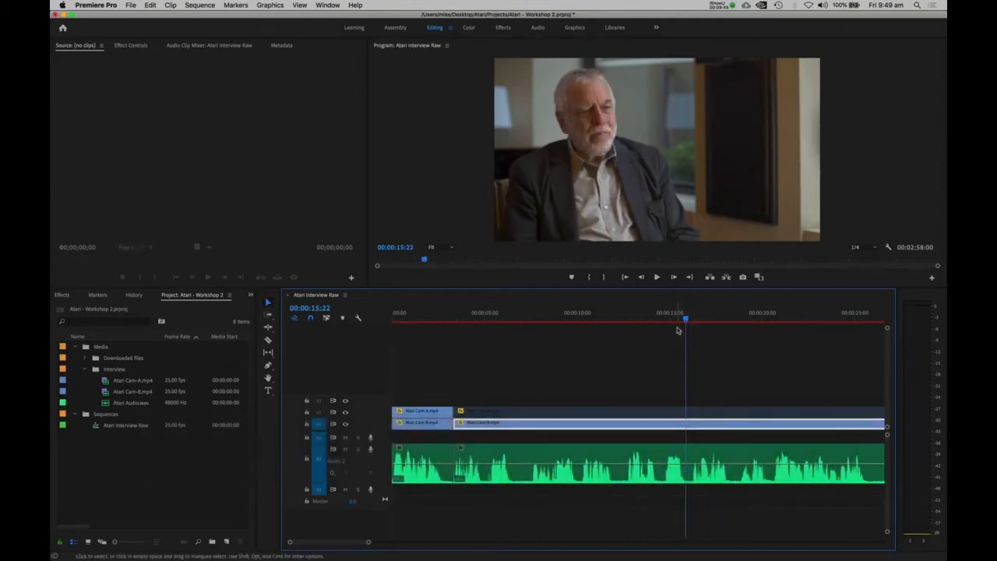
pyautogui.moveTo(636, 318); pyautogui.dragTo(628, 316)
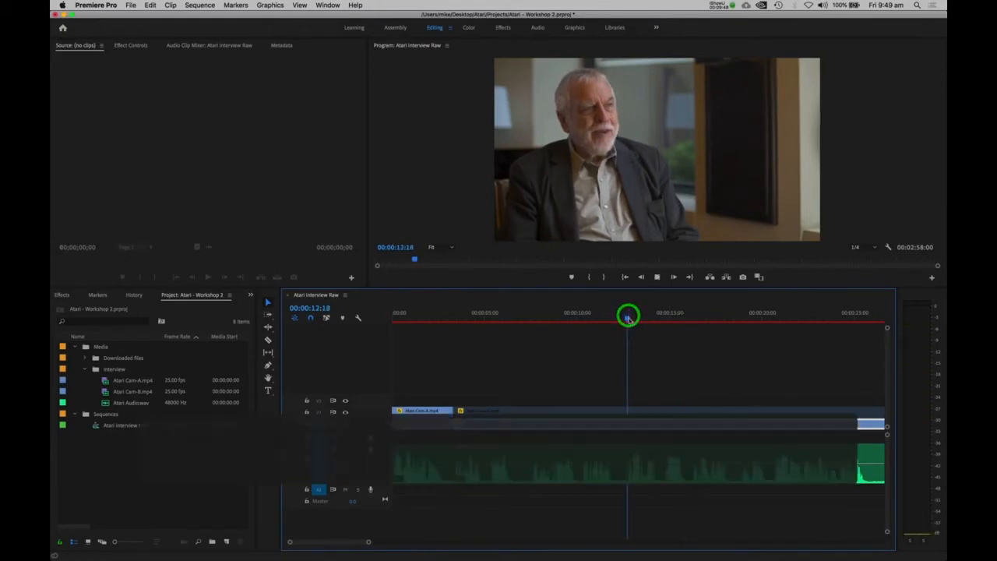
pyautogui.press('space')
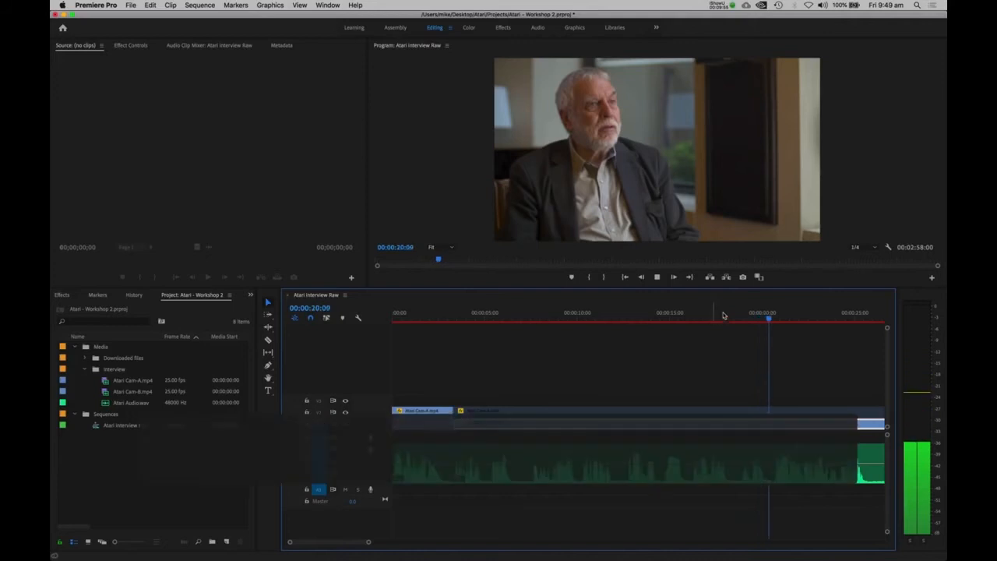
pyautogui.press('space')
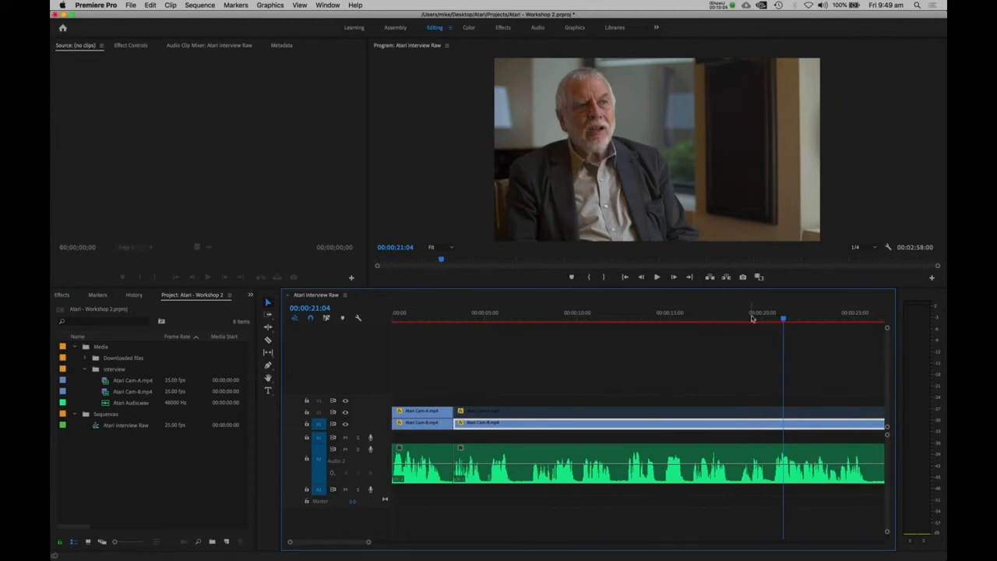
pyautogui.click(752, 318)
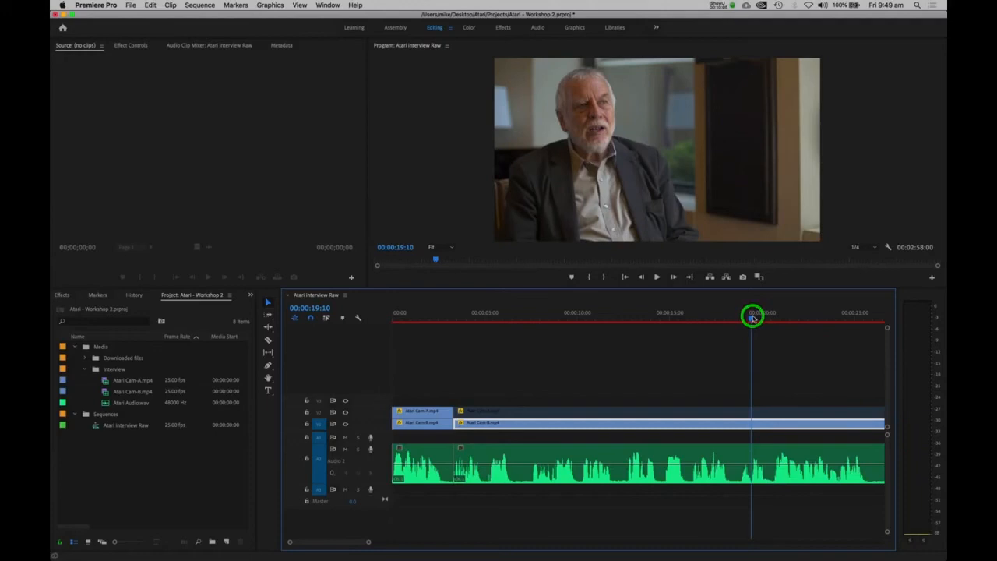
pyautogui.press('space')
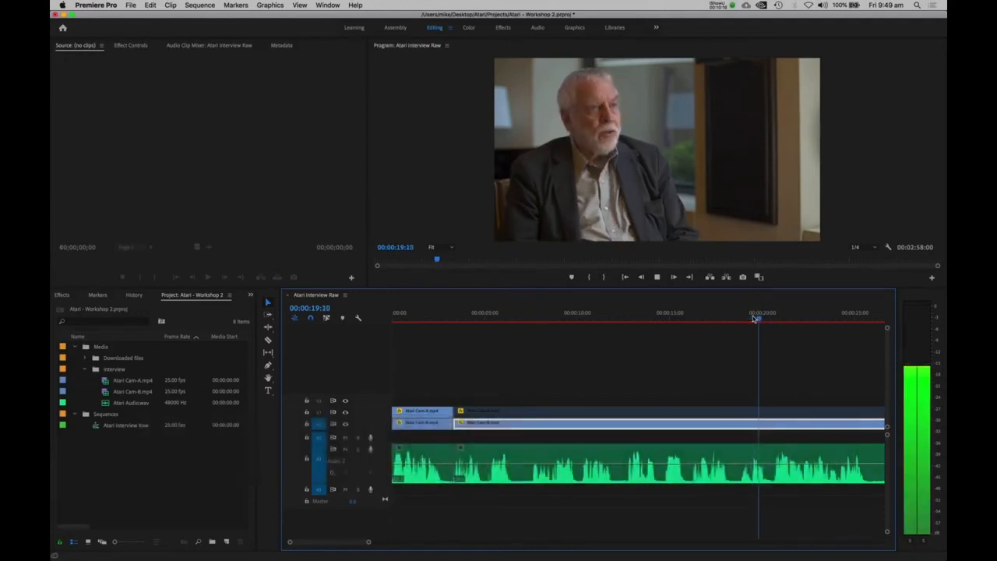
pyautogui.moveTo(762, 314); pyautogui.dragTo(753, 314)
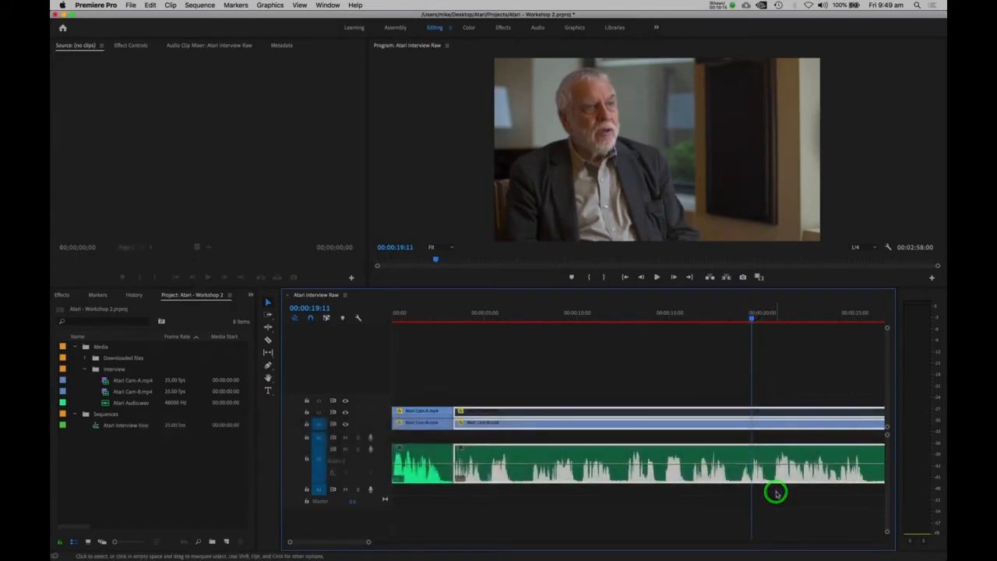
pyautogui.press('z')
pyautogui.press('2')
pyautogui.press('2')
pyautogui.press('2')
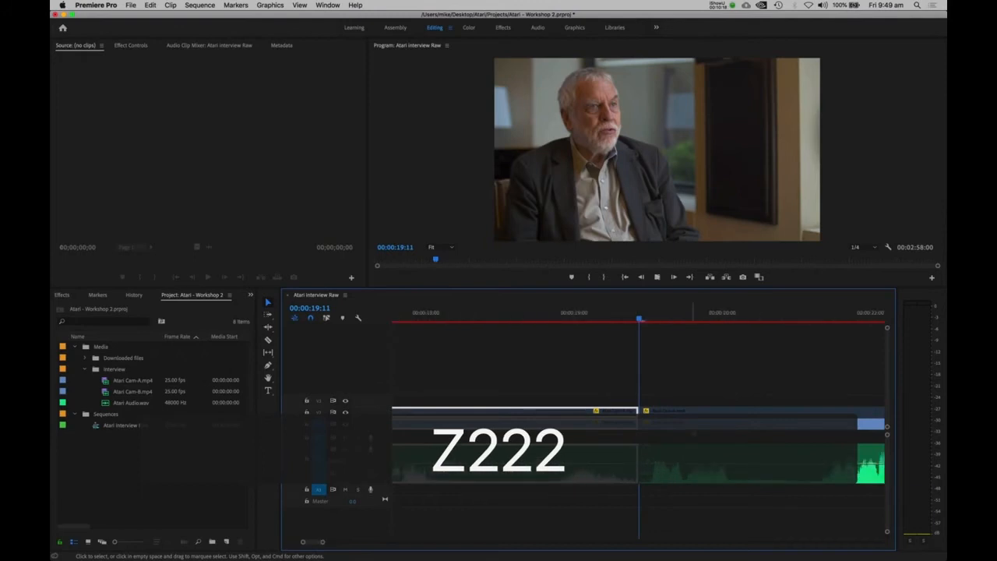
pyautogui.press('space')
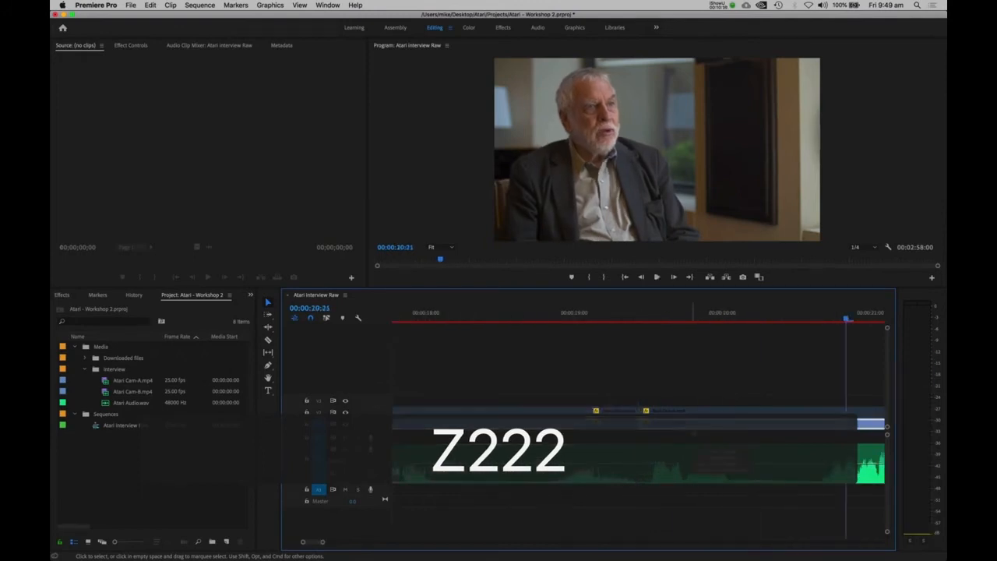
# Listen for the start of the unwanted passage before the 00:00:19:11 cut and split the Cam-A, Cam-B and audio clips at 00:00:13:19.
pyautogui.press('1')
pyautogui.press('1')
pyautogui.press('1')
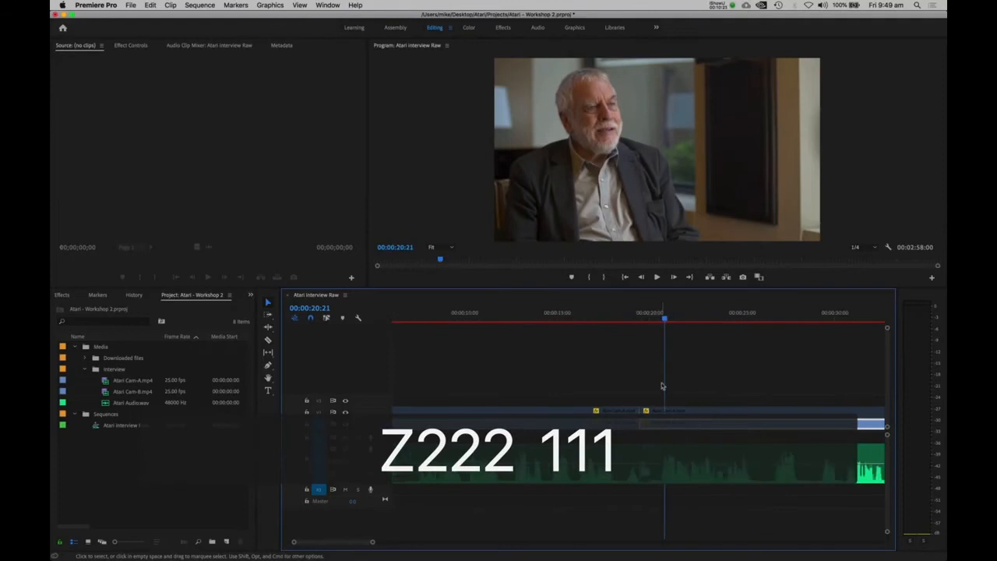
pyautogui.press('1')
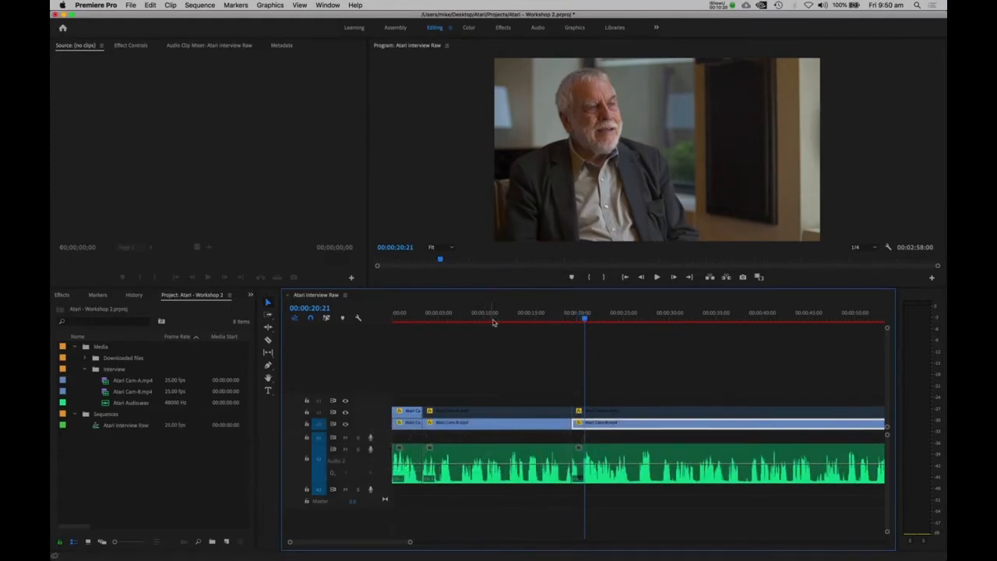
pyautogui.click(481, 315)
pyautogui.press('space')
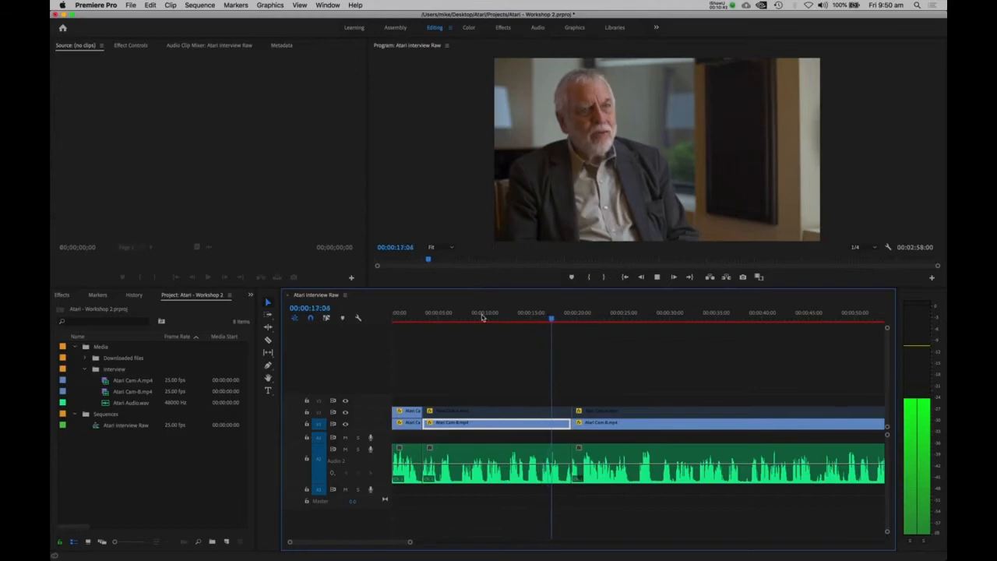
pyautogui.press('space')
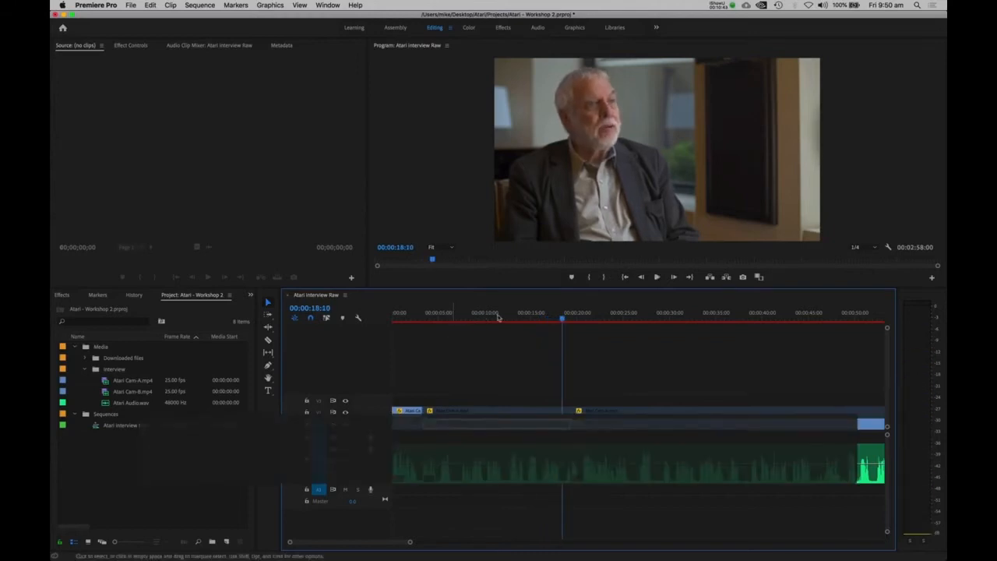
pyautogui.click(505, 317)
pyautogui.scroll(3, 510, 318)
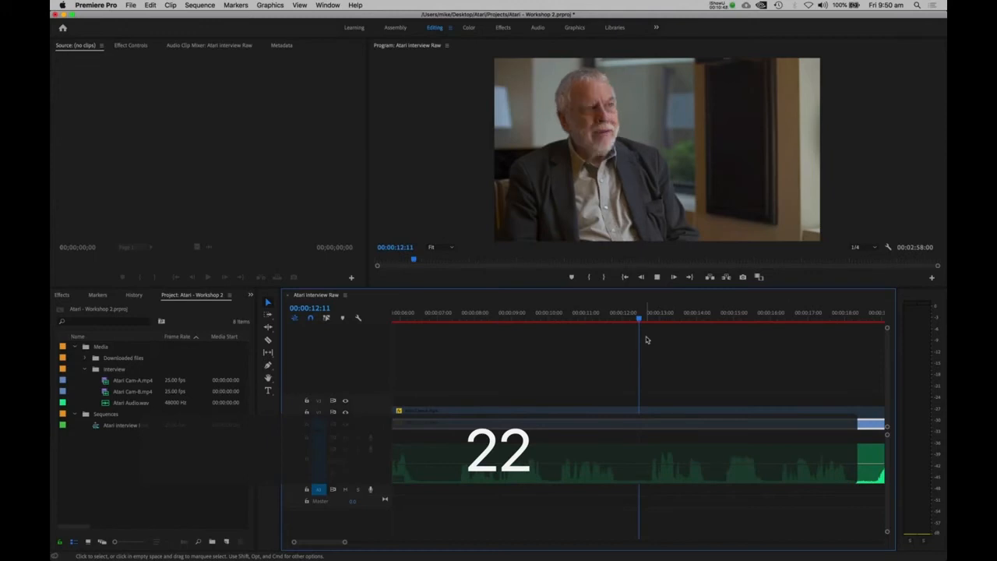
pyautogui.press('space')
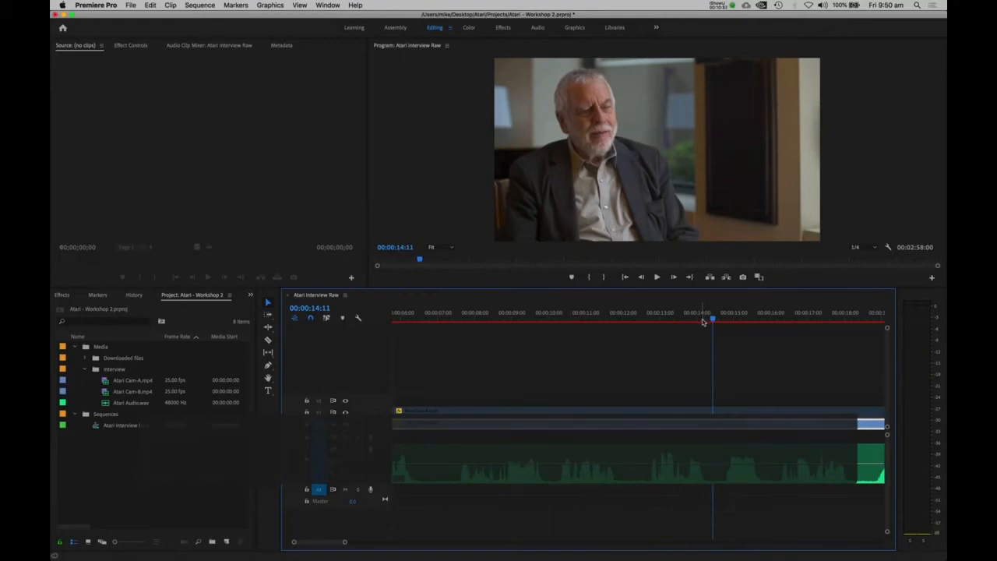
pyautogui.moveTo(701, 313); pyautogui.dragTo(690, 314)
pyautogui.click(706, 360)
pyautogui.moveTo(706, 360); pyautogui.dragTo(736, 477)
pyautogui.press('z')
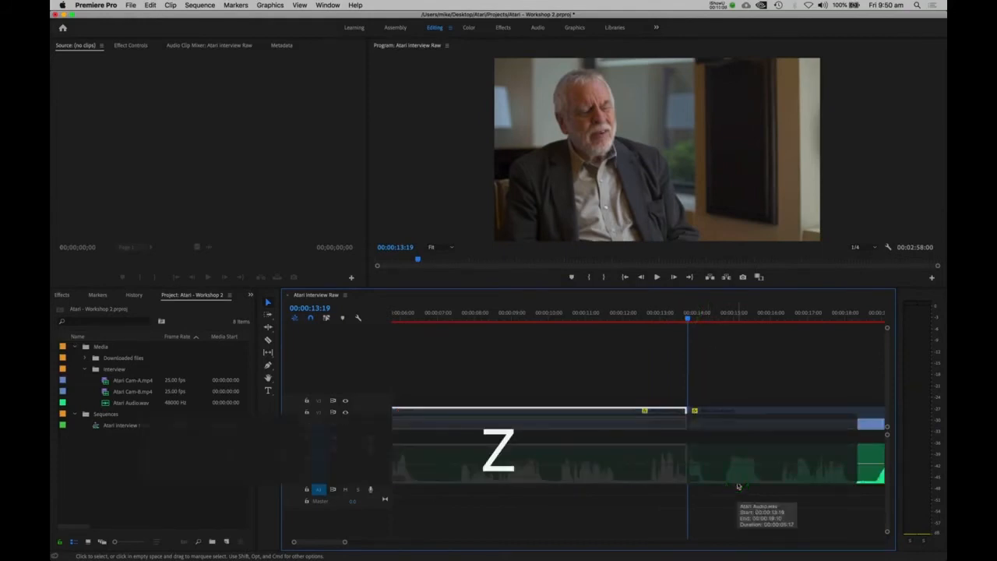
# Ripple delete the Cam-A, Cam-B and audio pieces between the cuts at 00:00:13:19 and 00:00:19:11.
pyautogui.press('1')
pyautogui.press('1')
pyautogui.click(550, 410)
pyautogui.keyDown('shift'); pyautogui.click(538, 481); pyautogui.keyUp('shift')
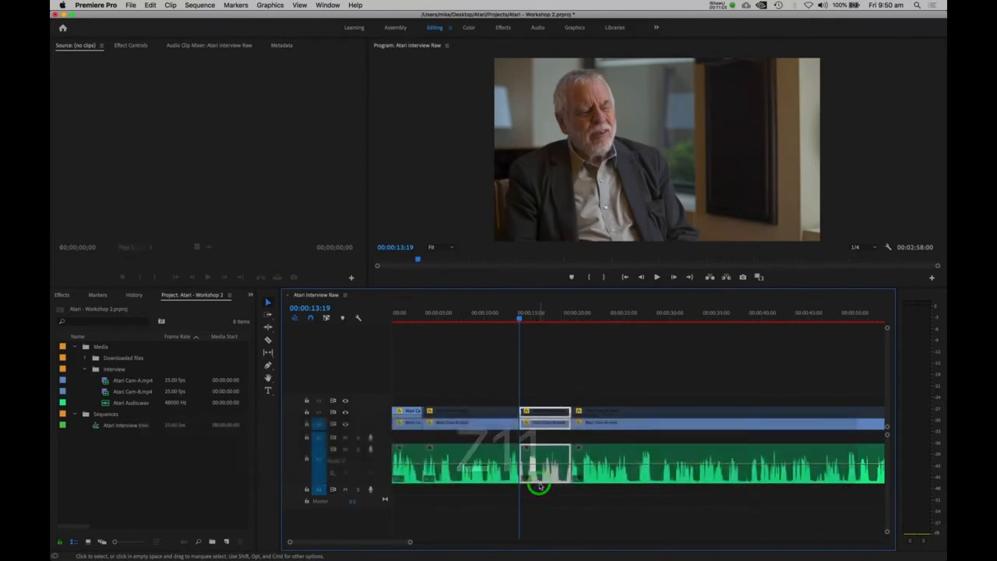
pyautogui.hotkey('alt', 'BackSpace')
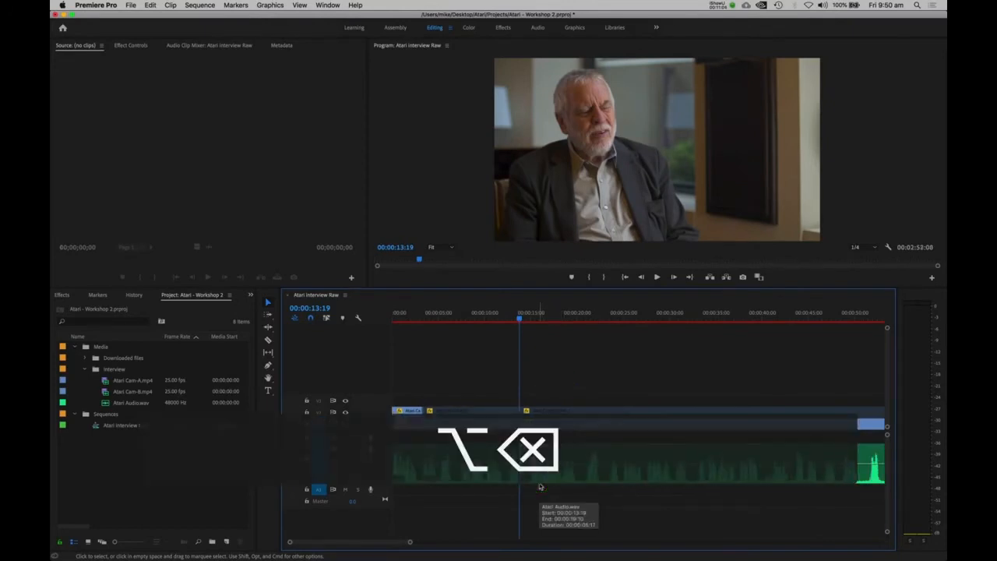
# Enable the Cam-A piece after the 00:00:13:19 cut, and play back the edit from the start.
pyautogui.click(544, 412)
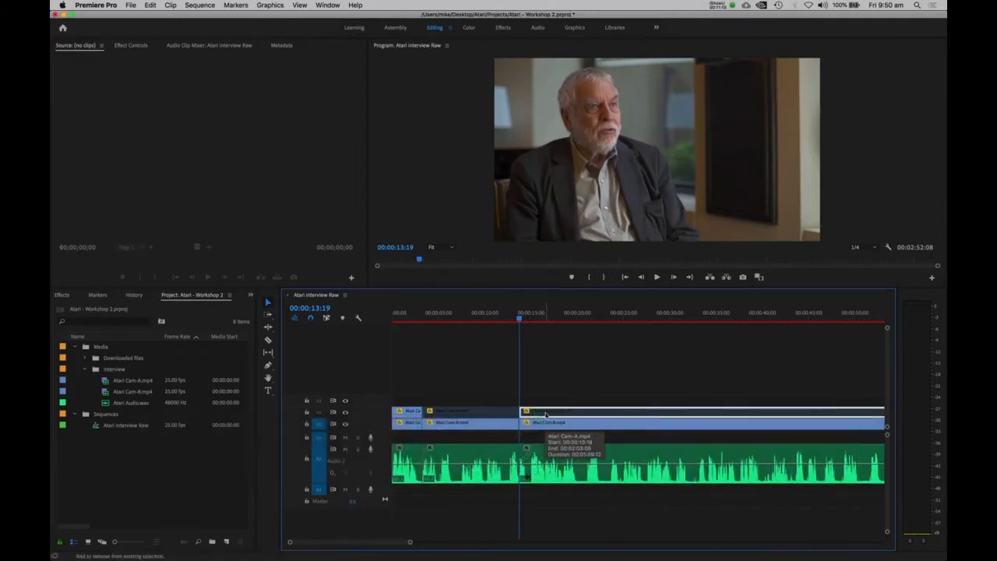
pyautogui.press('super+shift+e')
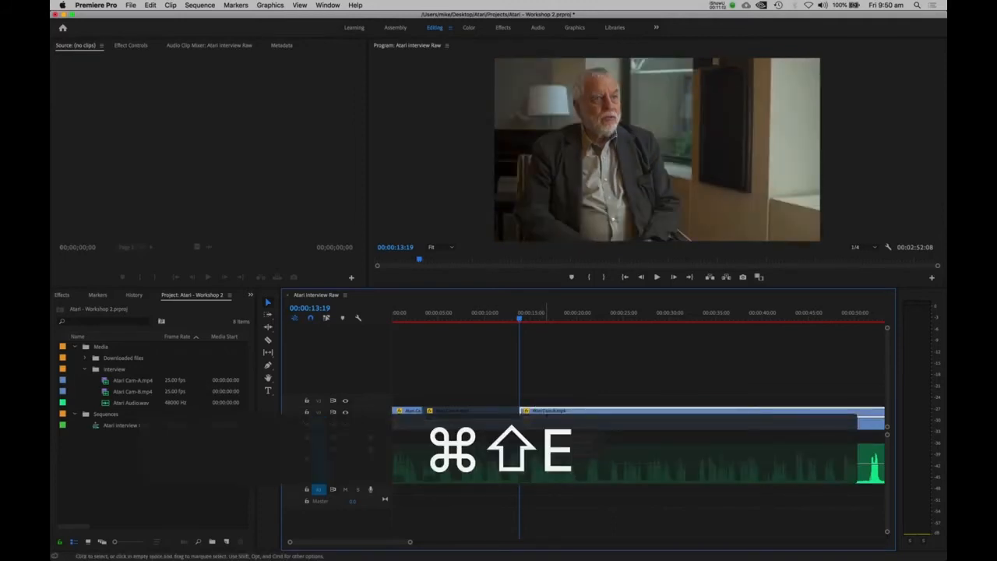
pyautogui.click(402, 312)
pyautogui.press('space')
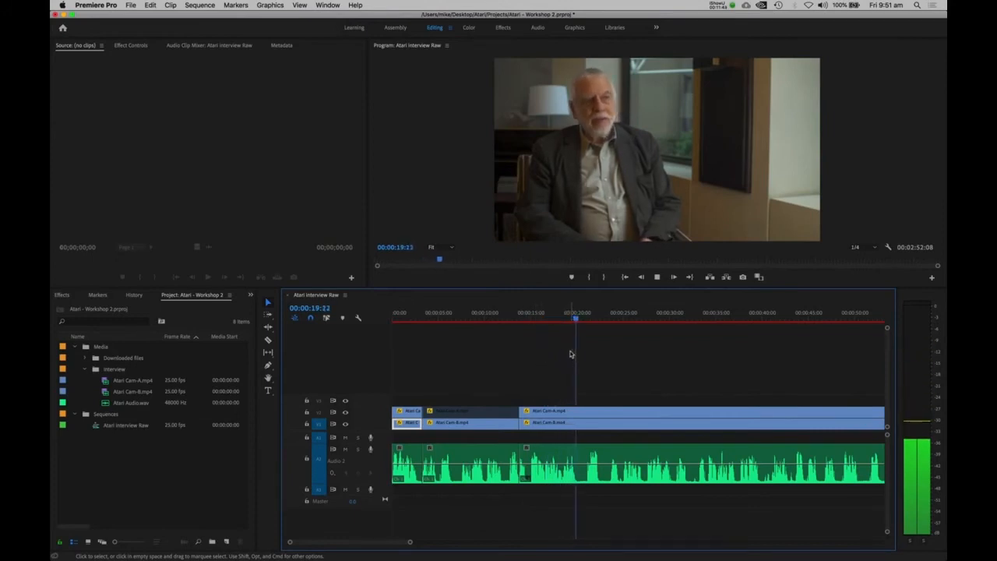
pyautogui.press('space')
pyautogui.press('=')
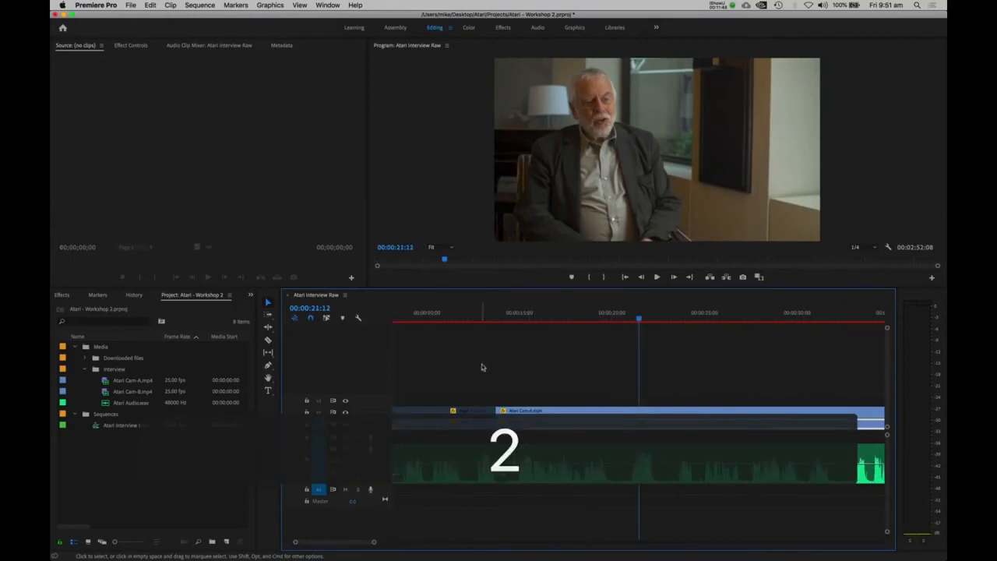
pyautogui.hscroll(-2, 499, 361)
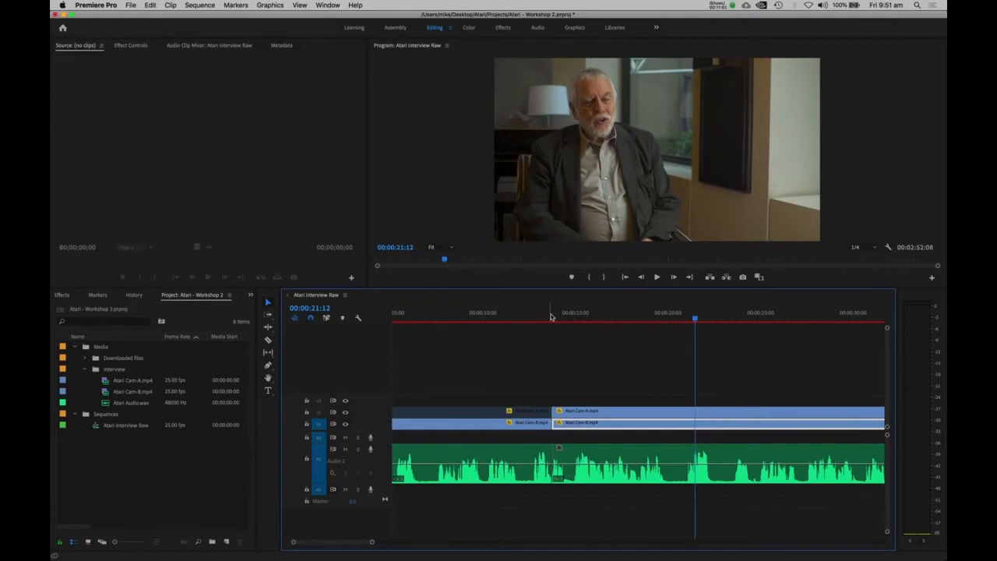
pyautogui.press('-')
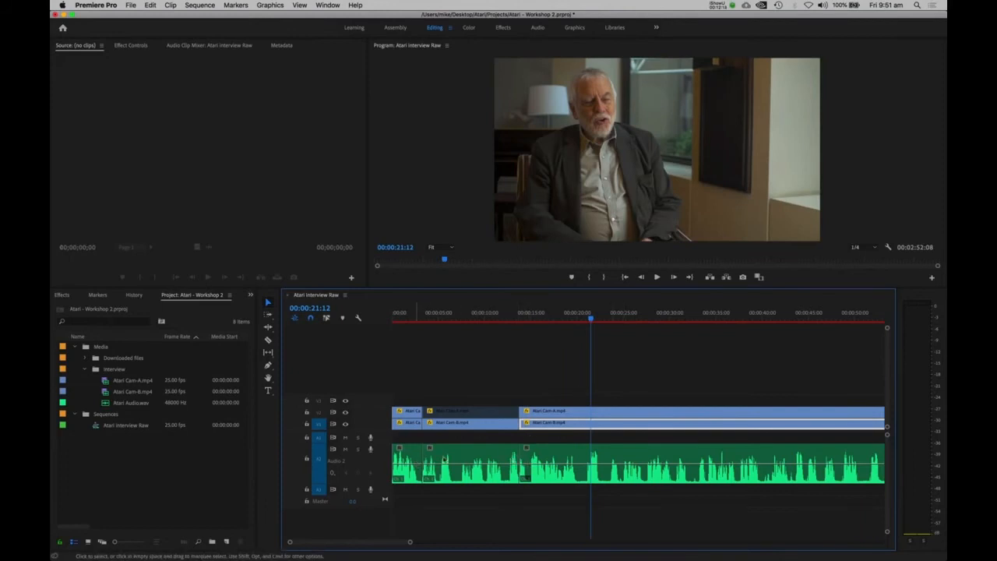
pyautogui.click(541, 359)
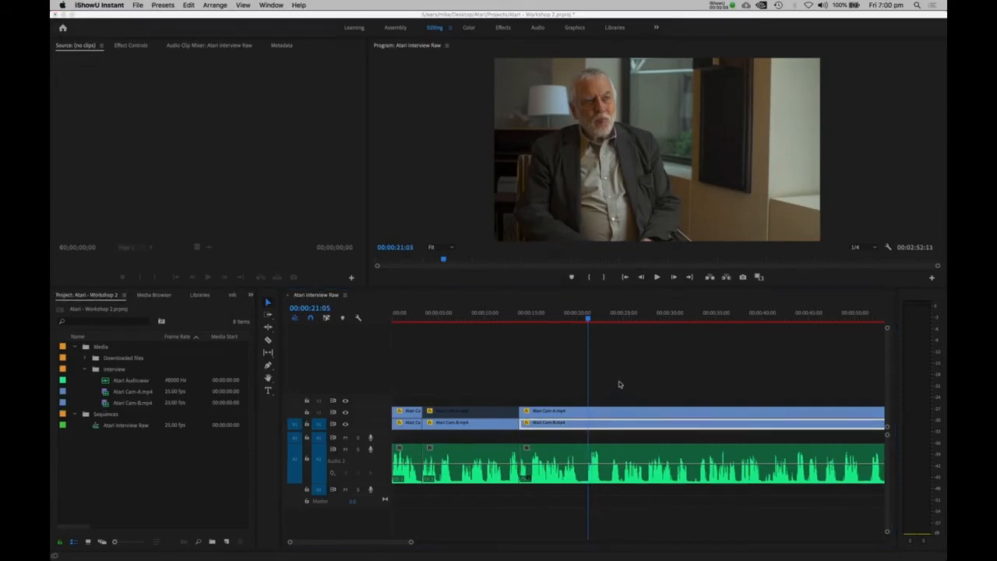
# Duplicate the last Cam-A piece into the empty area of its track past the sequence's end, starting at about 00:04:20.
pyautogui.click(616, 379)
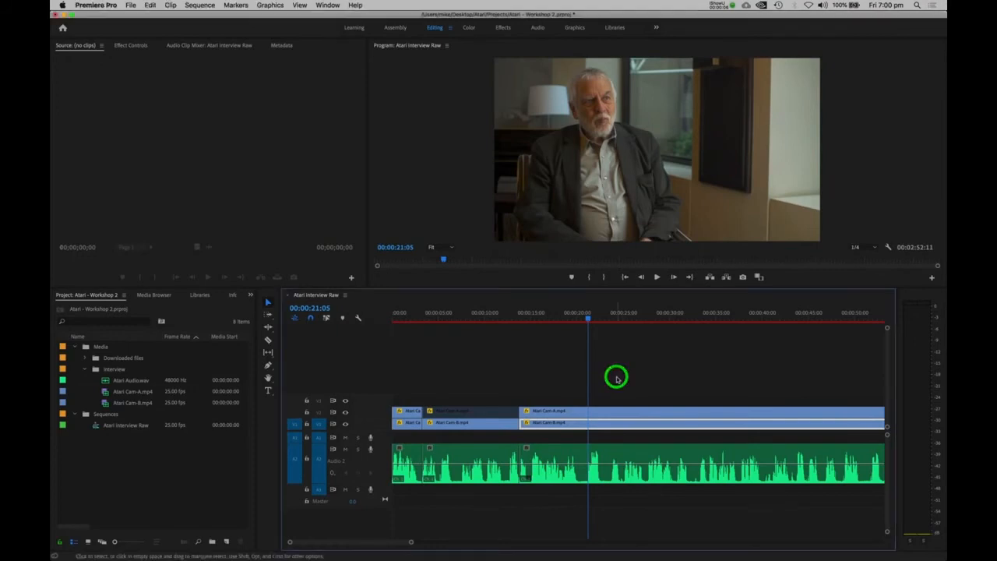
pyautogui.press('1')
pyautogui.press('1')
pyautogui.press('1')
pyautogui.moveTo(481, 413); pyautogui.dragTo(760, 413)
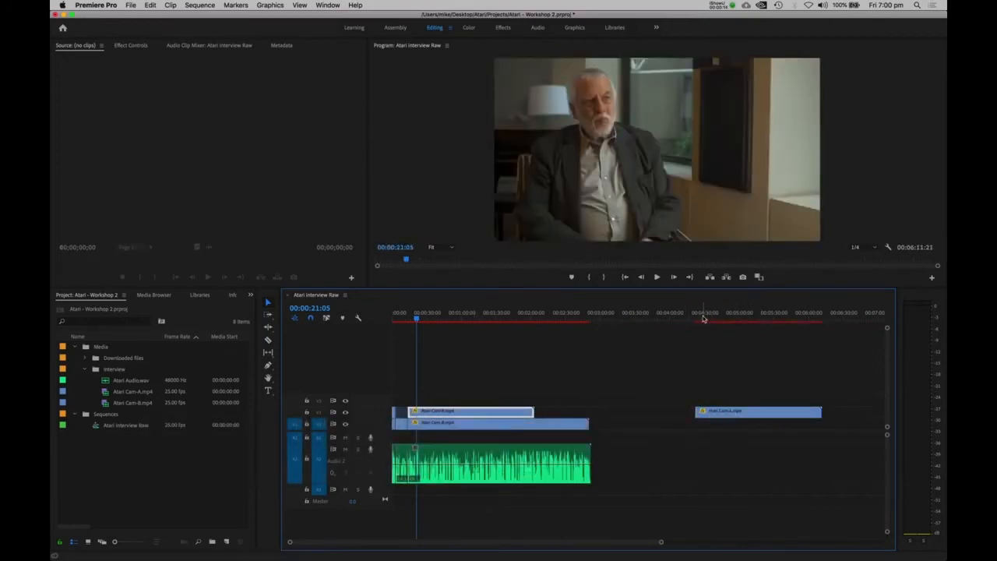
# Split the duplicated Cam-A clip at 00:05:13:03 and delete the part after the cut.
pyautogui.click(755, 315)
pyautogui.click(757, 410)
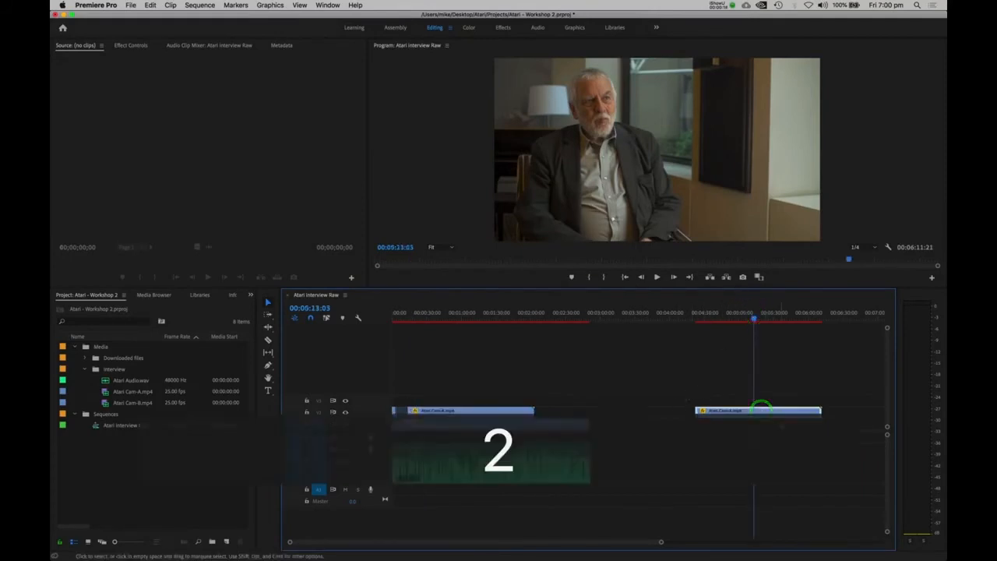
pyautogui.press('=')
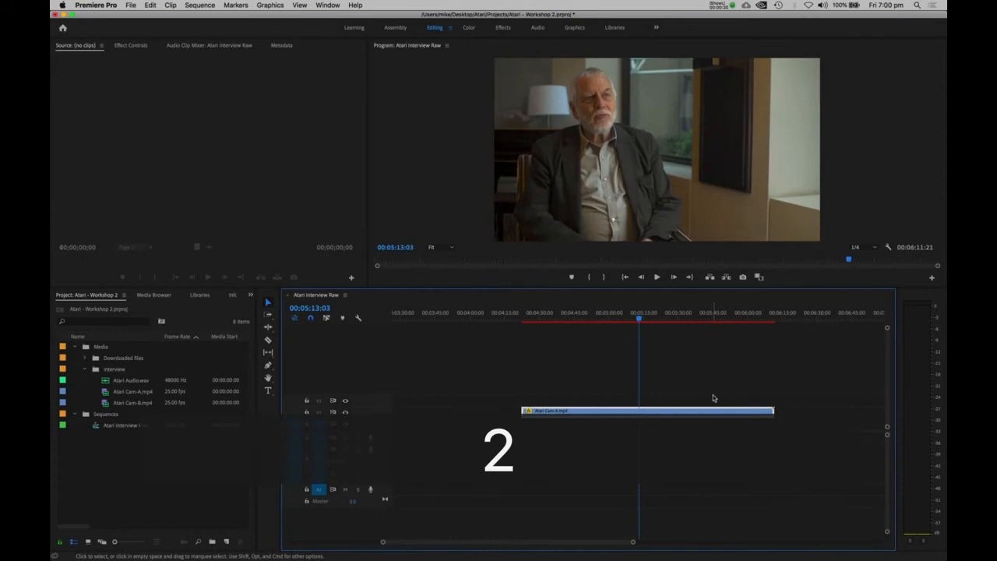
pyautogui.press('super+k')
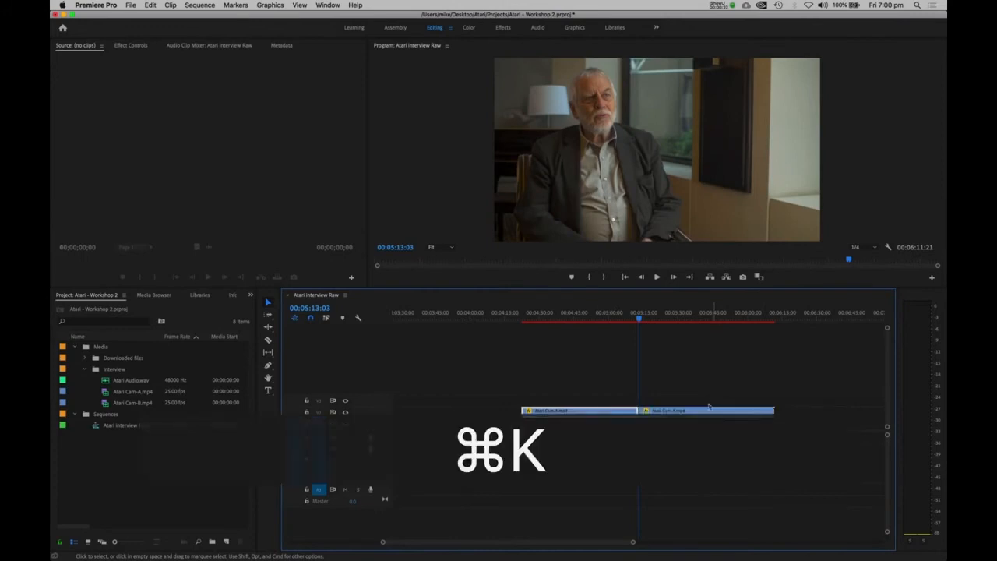
pyautogui.click(704, 411)
pyautogui.press('Delete')
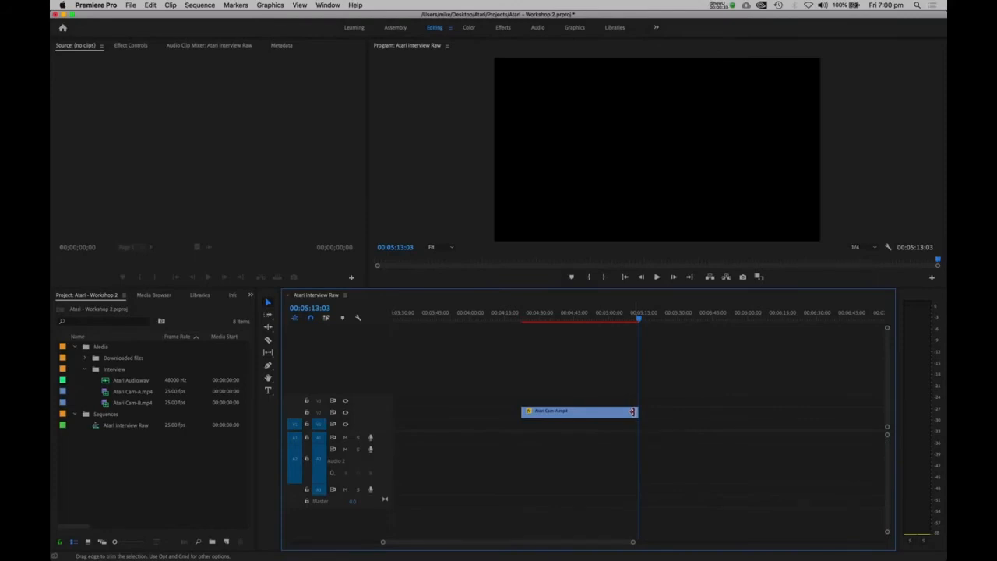
# Extend both ends of the duplicated Cam-A clip to its media limits, about 00:03:52 and 00:06:11:21, and trim its start inward again.
pyautogui.moveTo(634, 412); pyautogui.dragTo(792, 419)
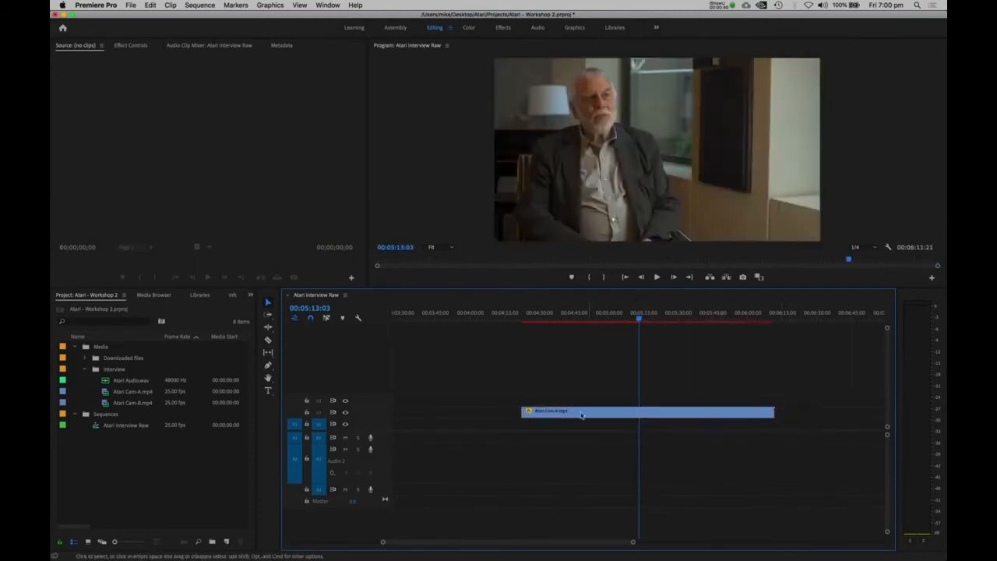
pyautogui.moveTo(525, 411); pyautogui.dragTo(413, 412)
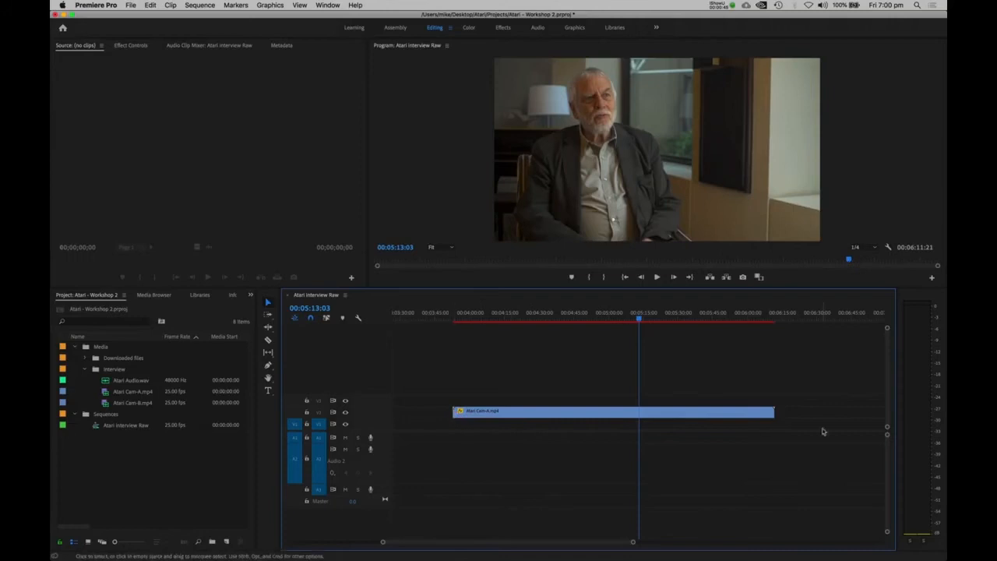
pyautogui.moveTo(768, 413); pyautogui.dragTo(796, 411)
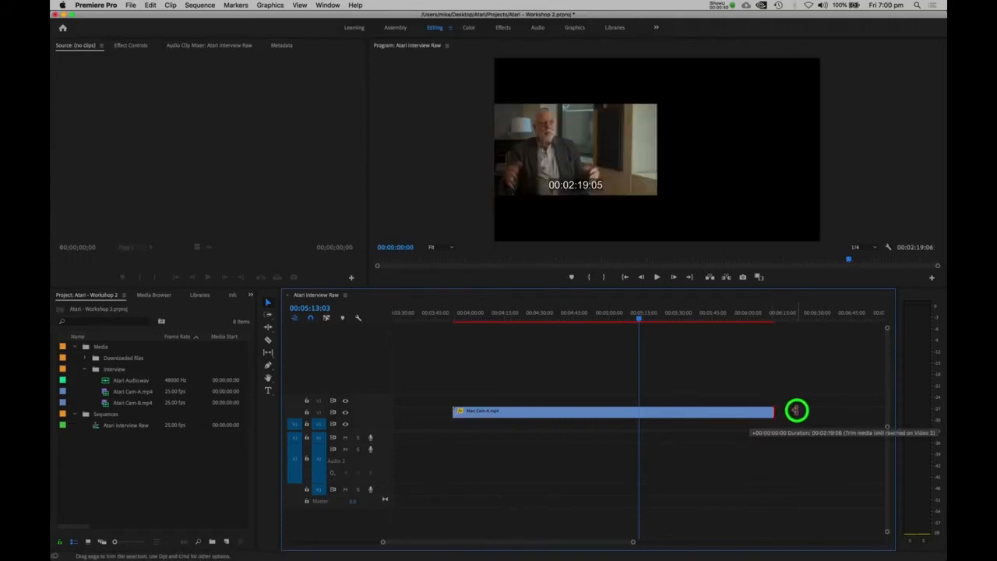
pyautogui.moveTo(796, 410); pyautogui.dragTo(804, 412)
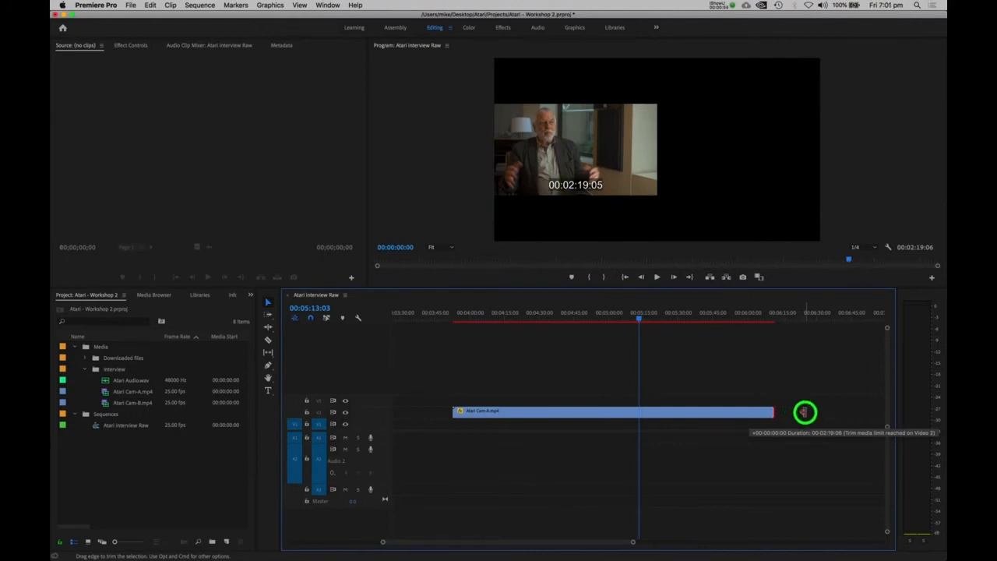
pyautogui.moveTo(803, 412); pyautogui.dragTo(804, 412)
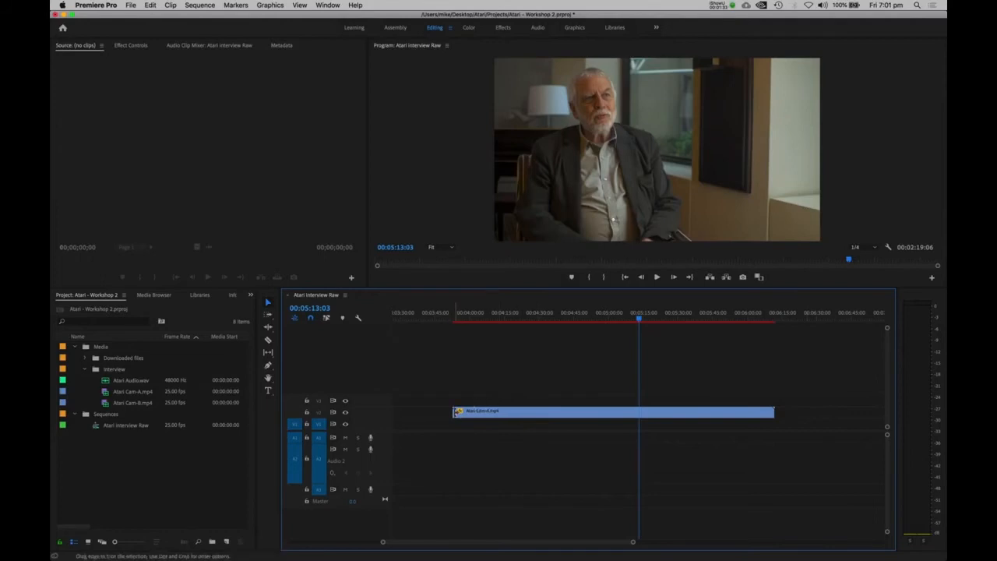
pyautogui.moveTo(458, 412); pyautogui.dragTo(509, 413)
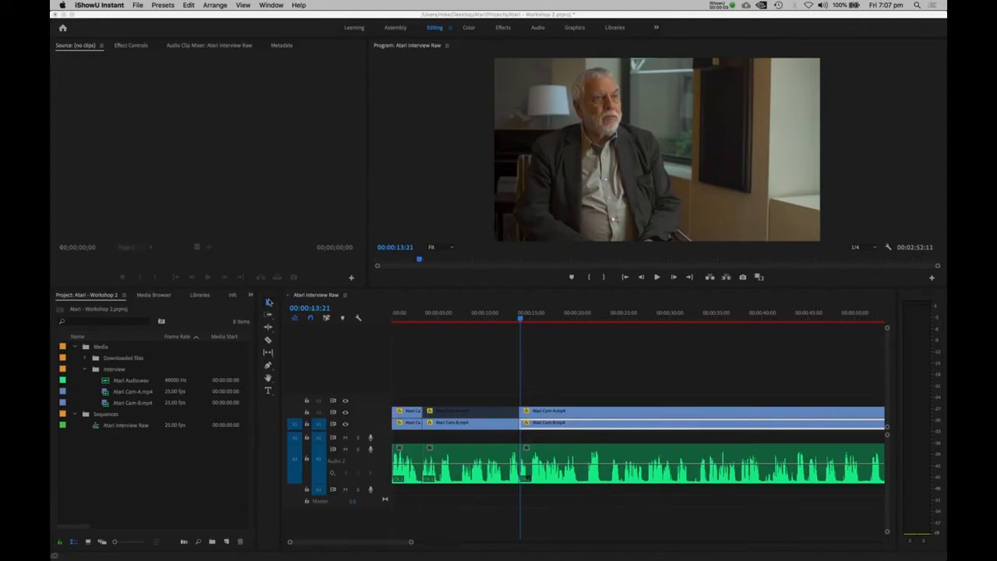
# Try a regular trim and a rolling trim with the Selection tool on the Cam-A cut at about 00:00:13:19.
pyautogui.click(267, 299)
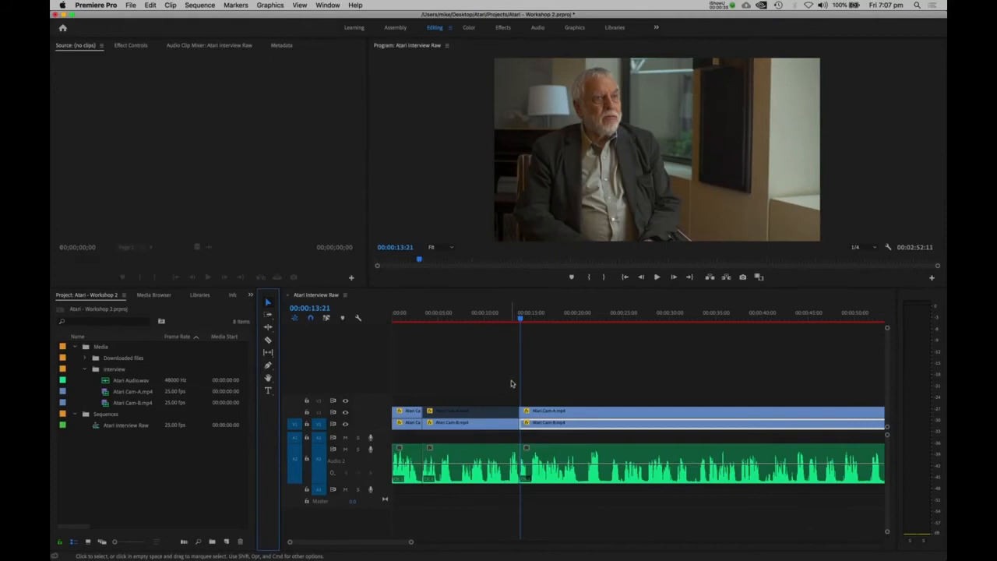
pyautogui.press('2')
pyautogui.press('2')
pyautogui.press('2')
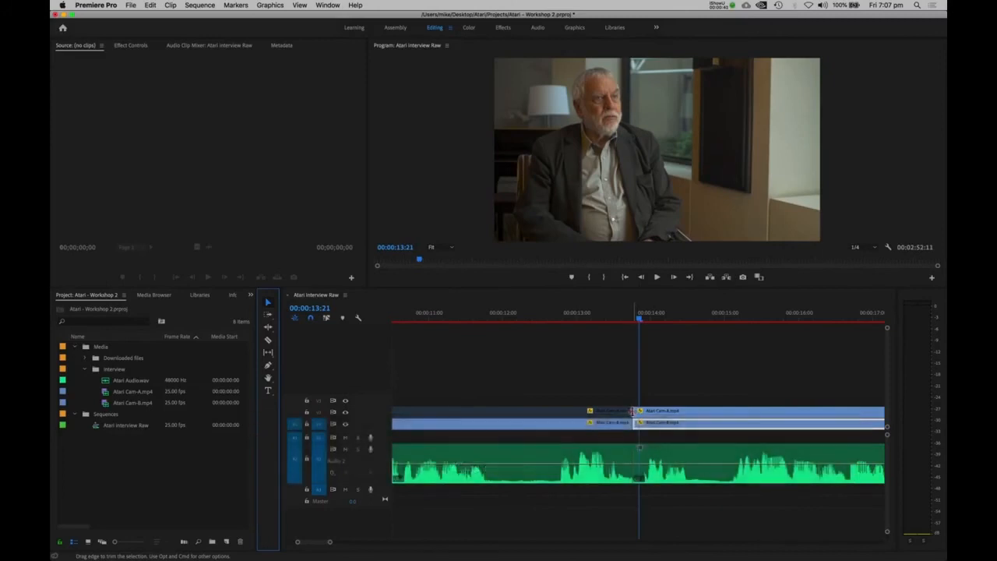
pyautogui.moveTo(636, 411)
pyautogui.mouseDown()
pyautogui.moveTo(648, 415)
pyautogui.moveTo(640, 411)
pyautogui.mouseUp()
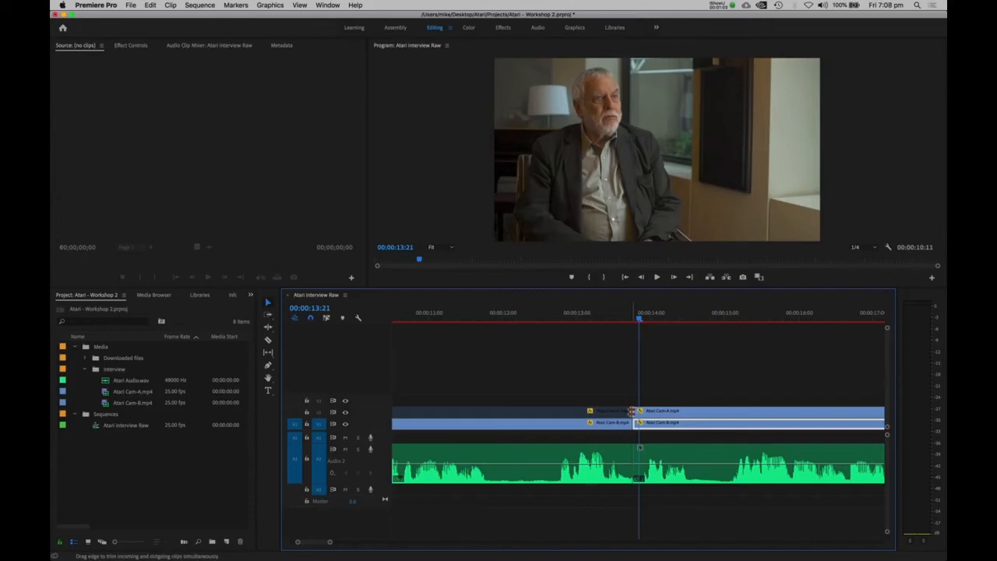
pyautogui.moveTo(632, 411)
pyautogui.mouseDown()
pyautogui.moveTo(555, 412)
pyautogui.moveTo(659, 415)
pyautogui.moveTo(631, 410)
pyautogui.mouseUp()
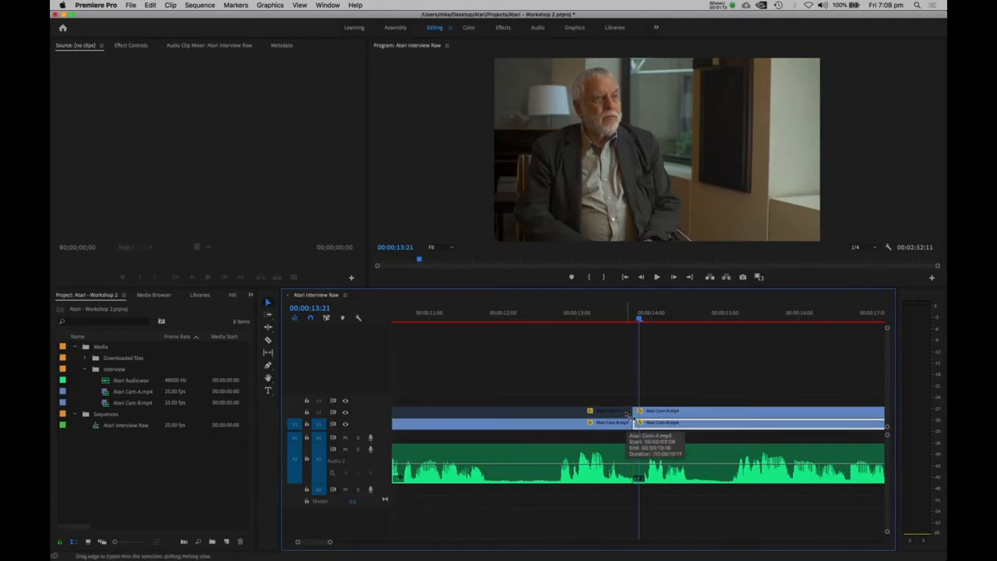
# Ripple-extend the Cam-A piece before the 00:00:13:19 cut to about 00:00:14:08, and extend the audio and Cam-B pieces to close the gap.
pyautogui.click(627, 413)
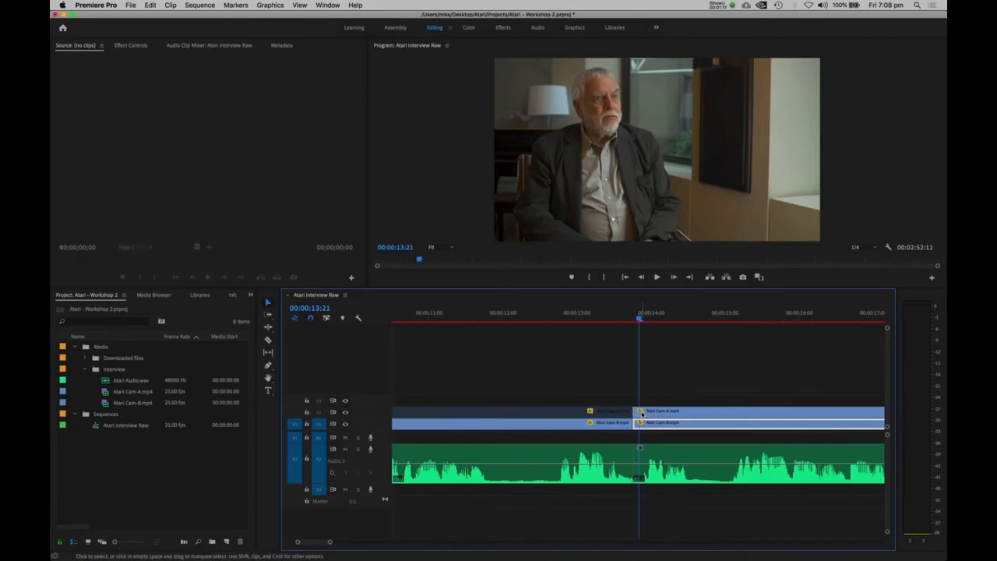
pyautogui.click(707, 314)
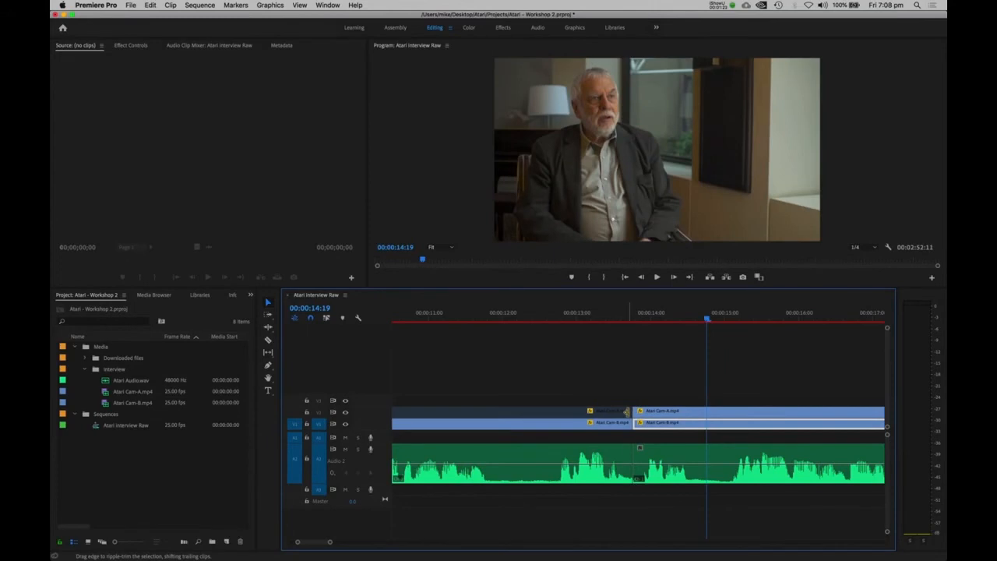
pyautogui.click(630, 412)
pyautogui.moveTo(631, 411); pyautogui.dragTo(666, 431)
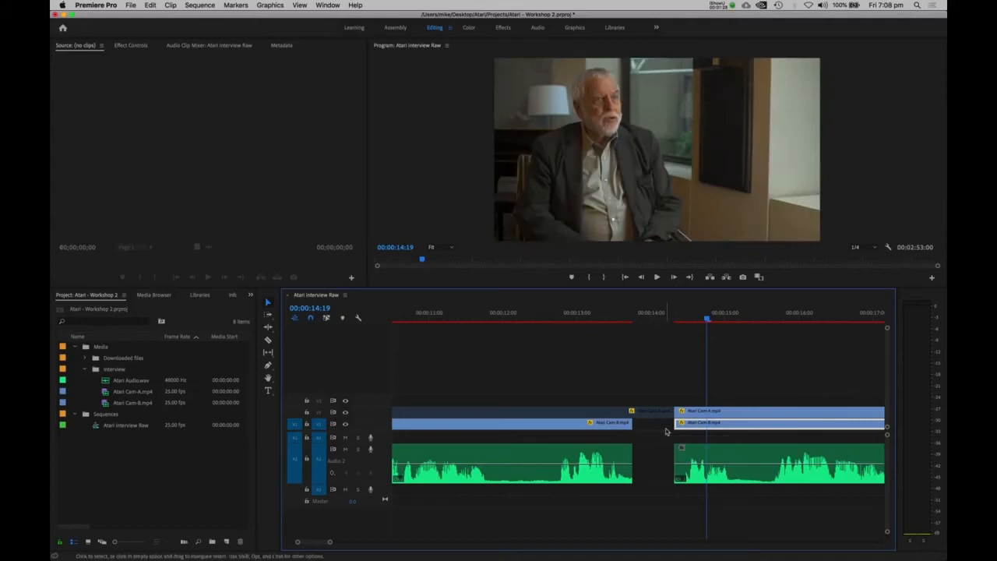
pyautogui.moveTo(632, 460); pyautogui.dragTo(675, 454)
pyautogui.moveTo(631, 423); pyautogui.dragTo(679, 425)
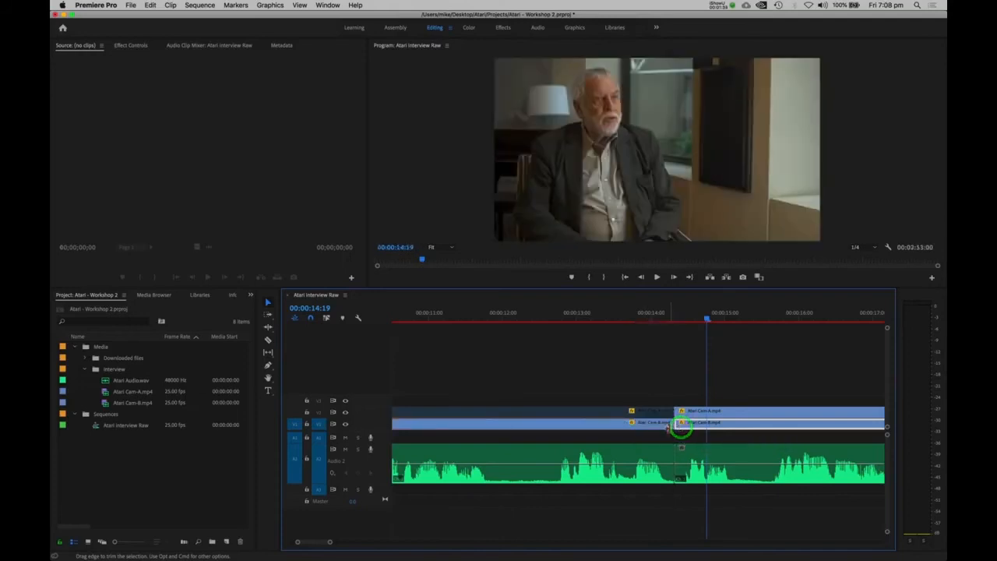
# Undo the Cam-A ripple trim and the audio and Cam-B extensions at the cut.
pyautogui.press('super+z')
pyautogui.press('super+z')
pyautogui.press('super+z')
# Play back the edit from 00:00:12:18 across the cut to just past it.
pyautogui.click(556, 315)
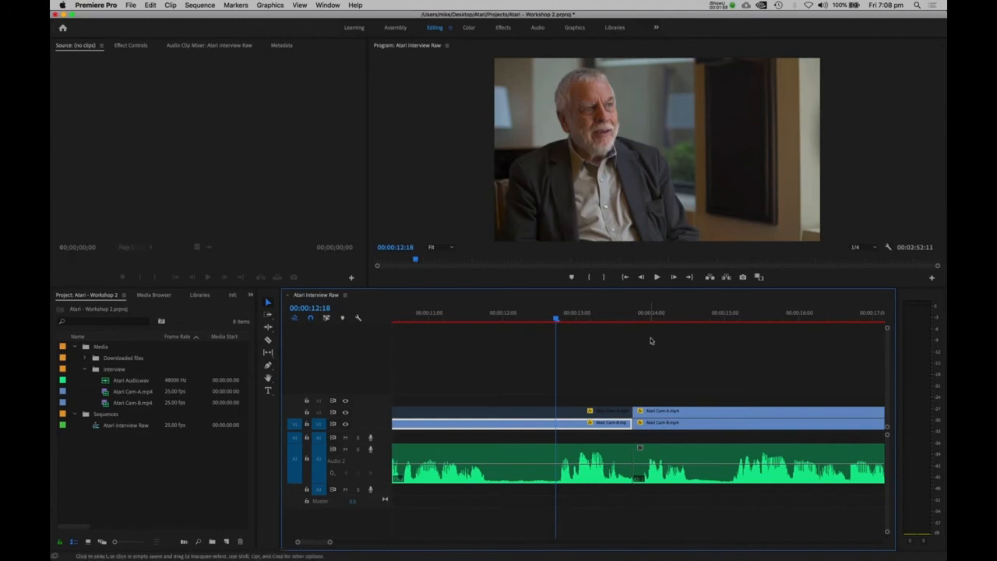
pyautogui.press('space')
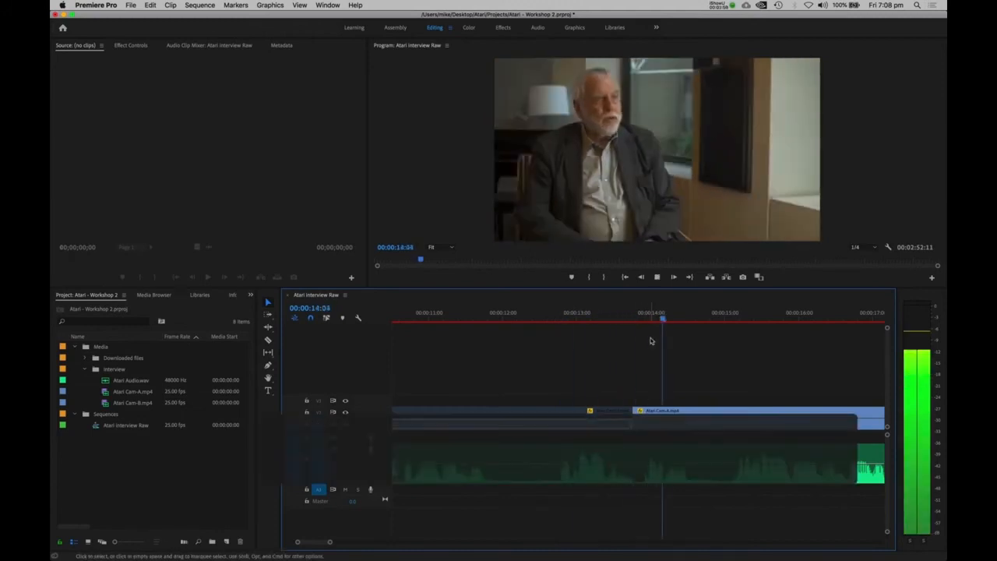
pyautogui.press('space')
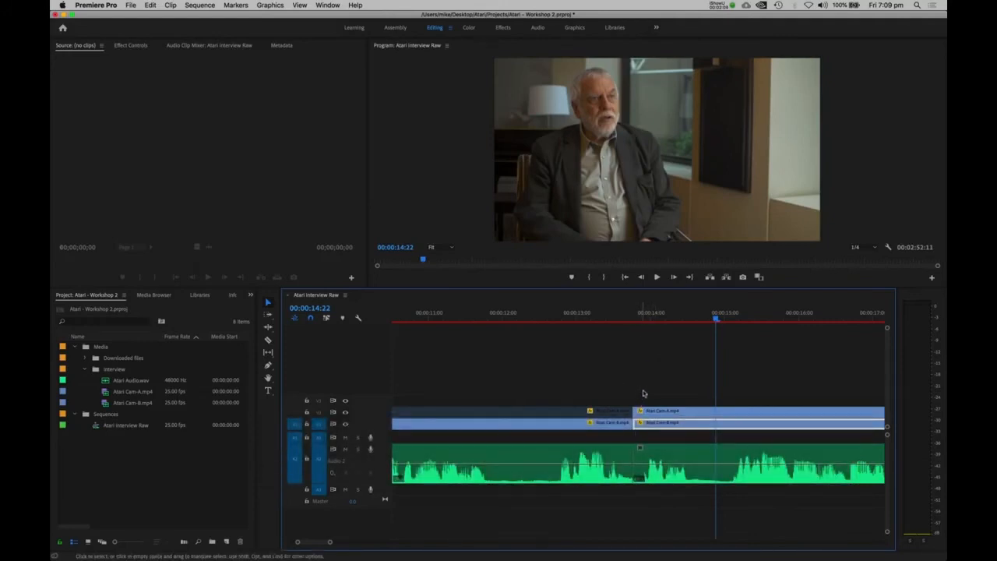
# Ripple-extend the starts of the Cam-A, Cam-B and audio pieces after the cut by 10 frames, and play back from 00:00:13:19.
pyautogui.moveTo(644, 388); pyautogui.dragTo(662, 496)
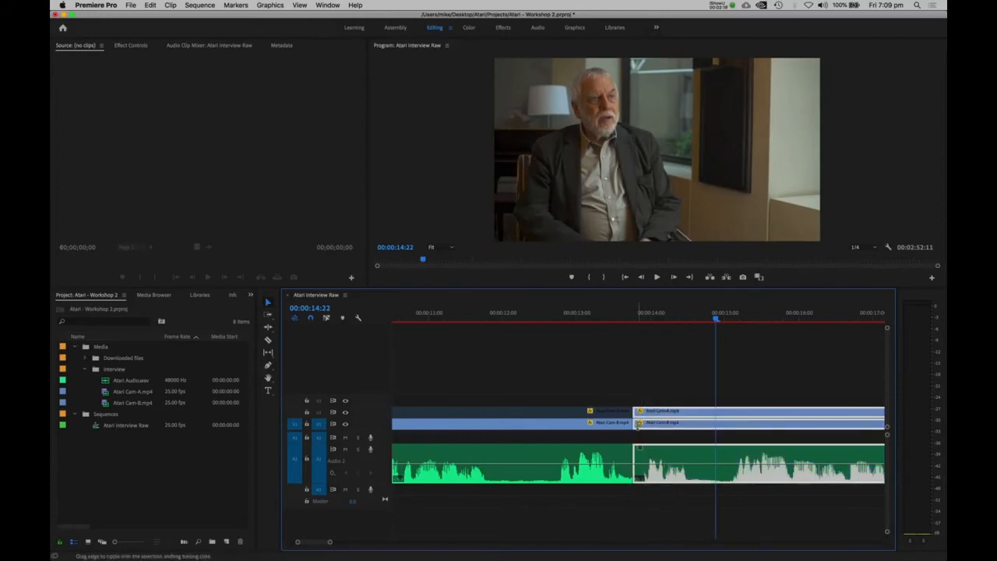
pyautogui.moveTo(634, 421); pyautogui.dragTo(607, 421)
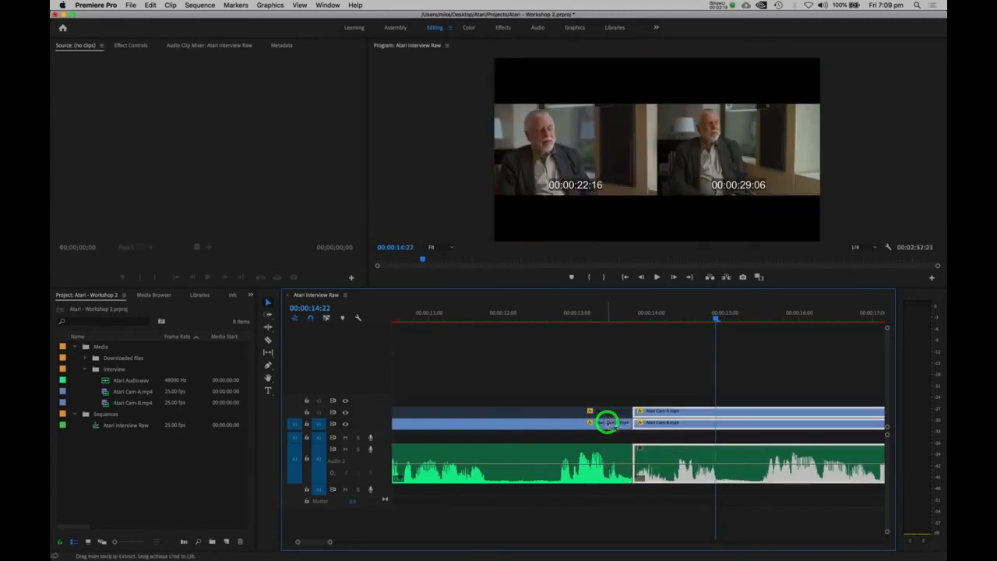
pyautogui.click(635, 316)
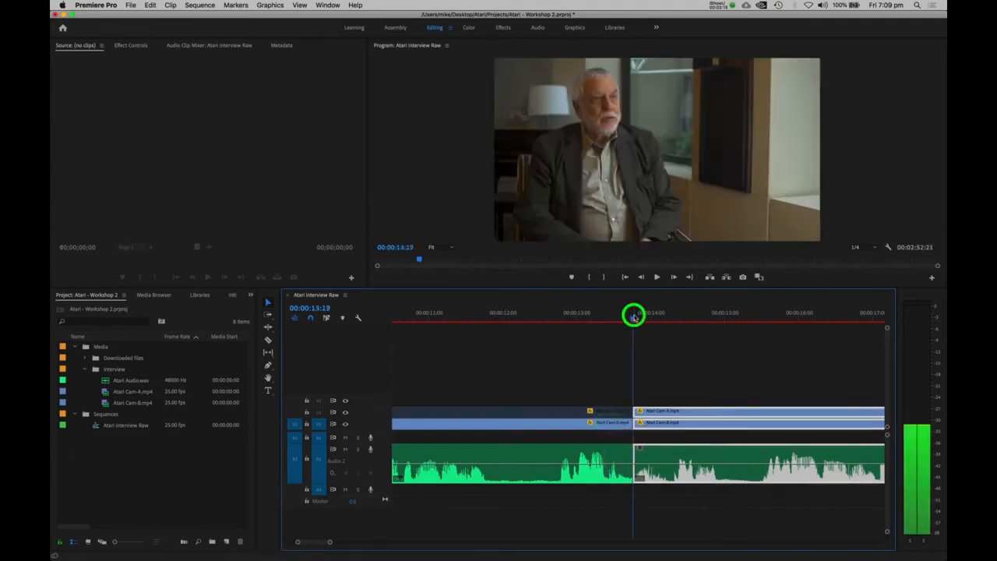
pyautogui.press('space')
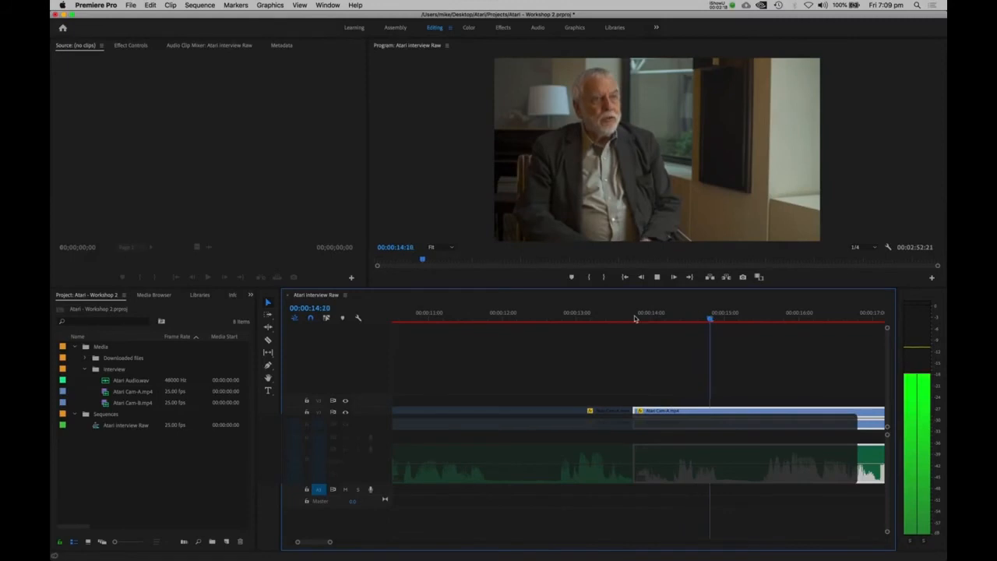
pyautogui.press('space')
# Deselect the pieces and play back across the 00:00:13:19 cut from different points before it to check the join.
pyautogui.moveTo(664, 501); pyautogui.dragTo(548, 320)
pyautogui.click(548, 320)
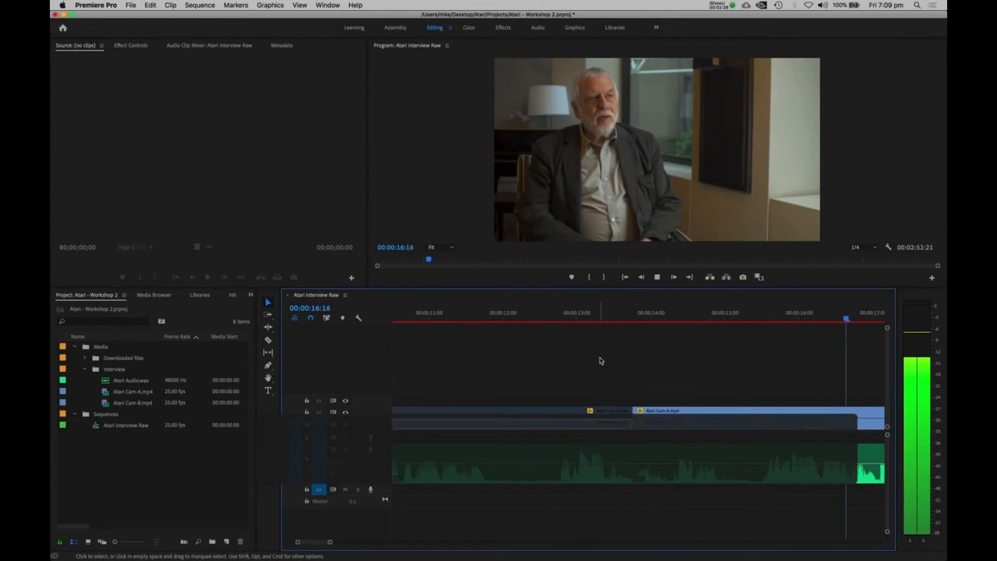
pyautogui.press('space')
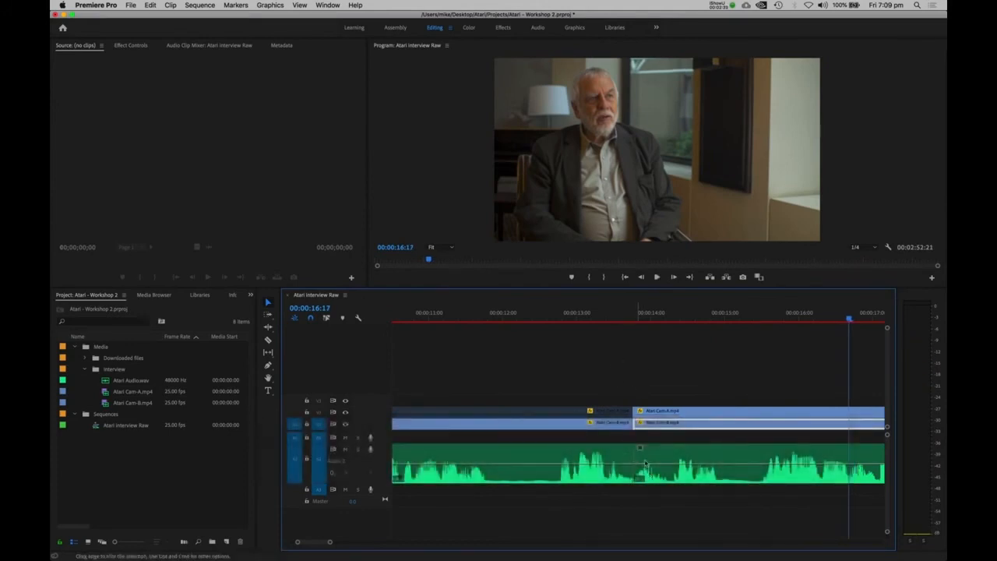
pyautogui.click(618, 314)
pyautogui.press('space')
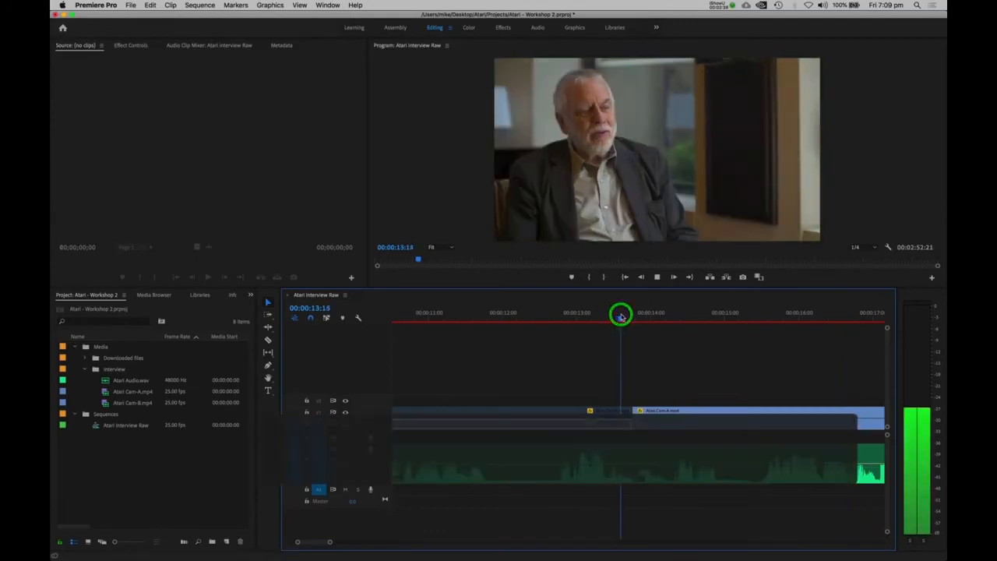
# Ripple trim the ends of the Cam-A, Cam-B and audio pieces before the cut back to 00:00:13:14.
pyautogui.click(620, 313)
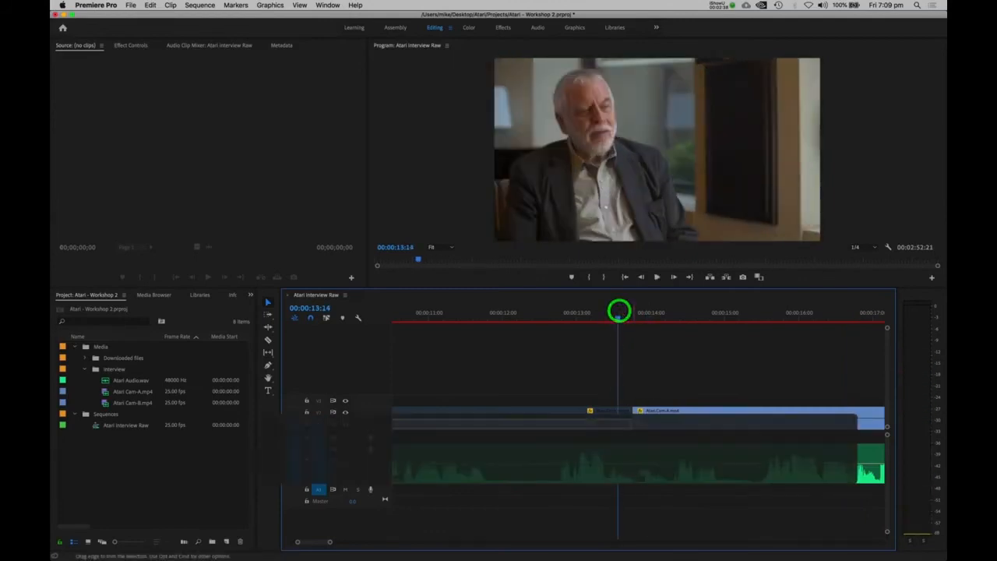
pyautogui.press('2')
pyautogui.press('2')
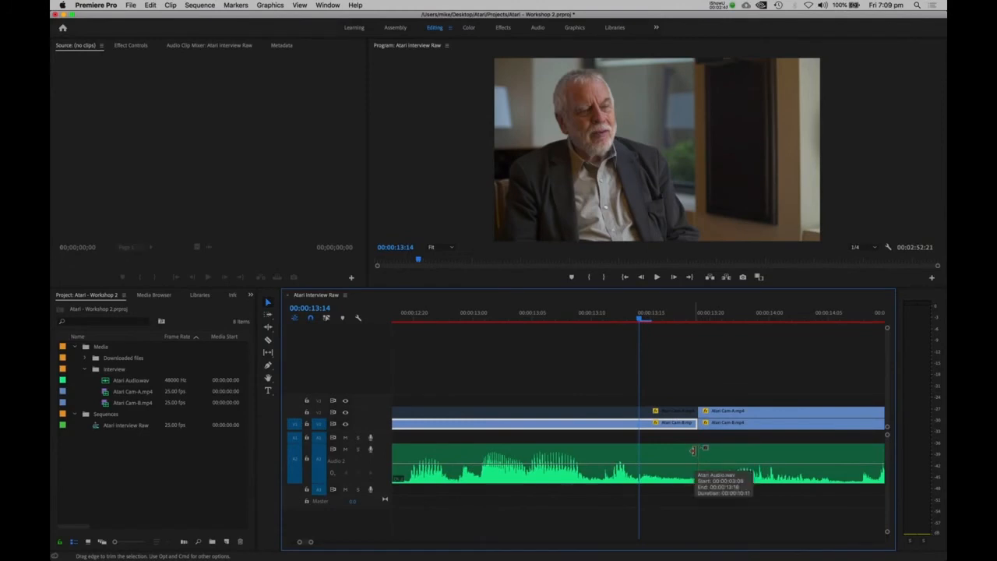
pyautogui.moveTo(671, 381); pyautogui.dragTo(662, 487)
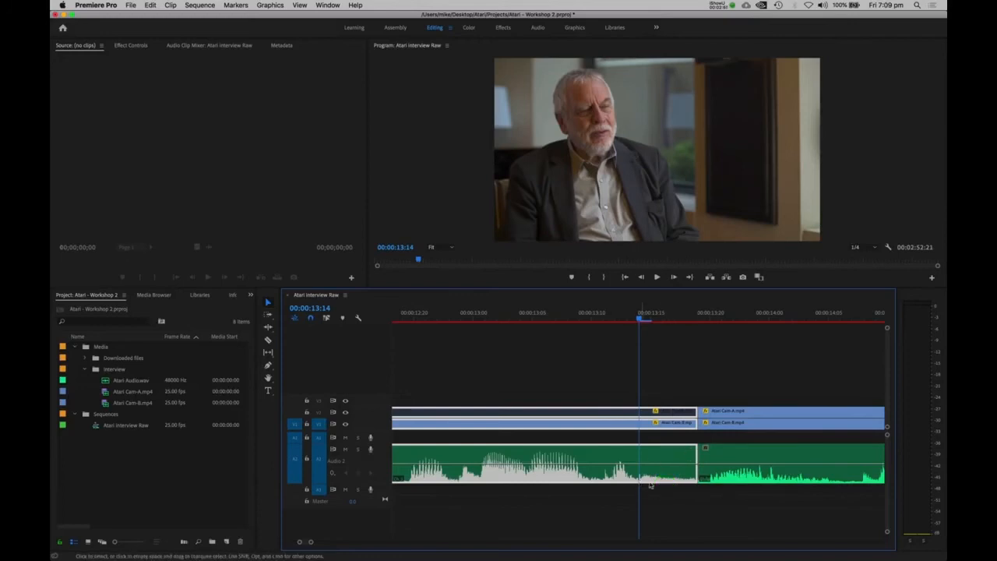
pyautogui.moveTo(690, 450); pyautogui.dragTo(638, 451)
# Play back the trimmed cut from 00:00:12:17 and clear the selection.
pyautogui.press('-')
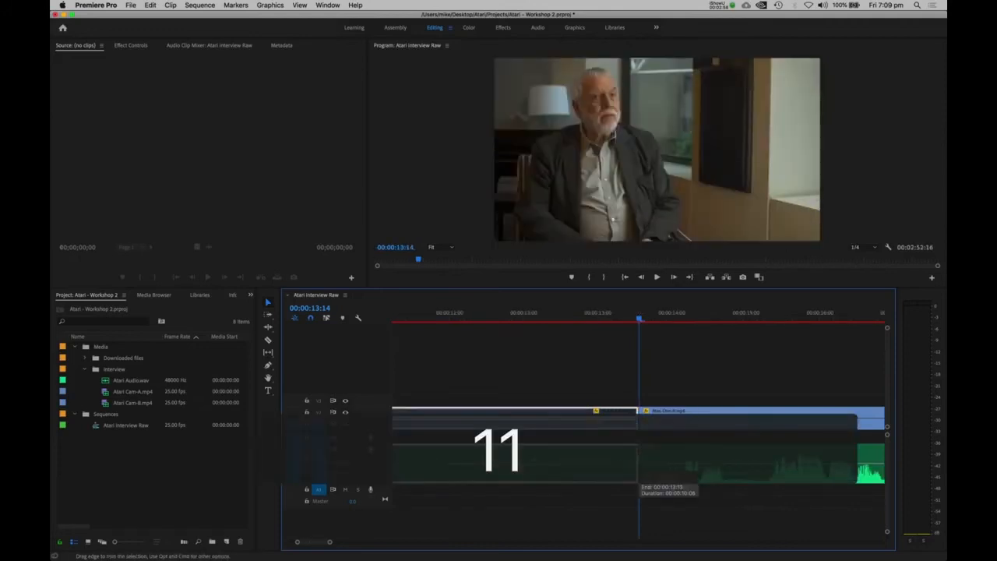
pyautogui.click(574, 316)
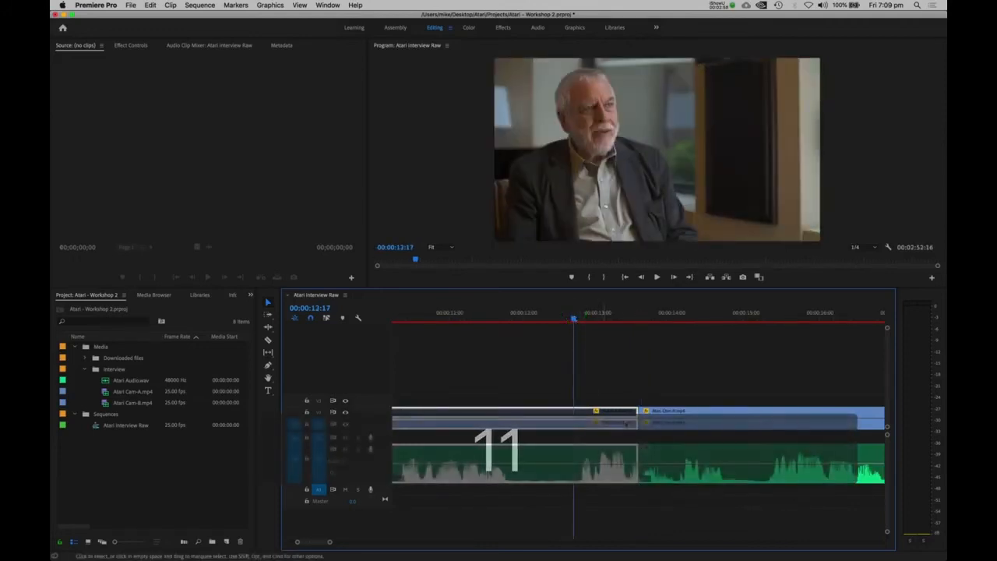
pyautogui.press('space')
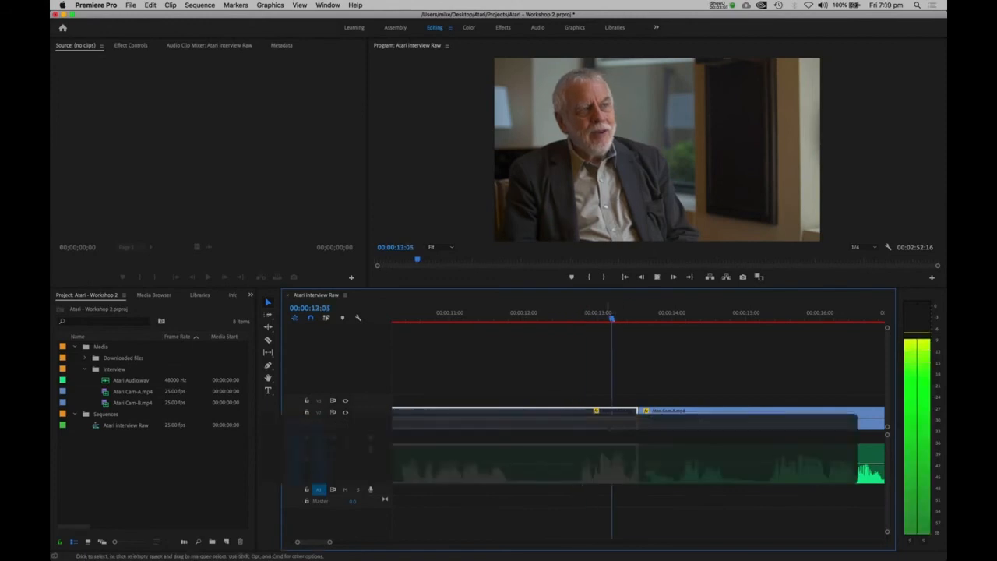
pyautogui.click(640, 418)
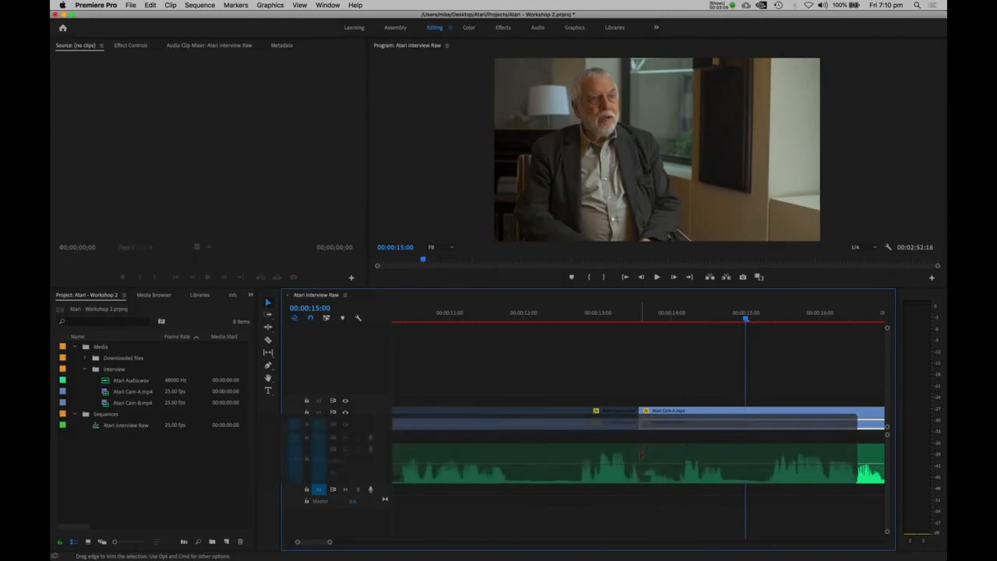
# Examine the audio join at the 00:00:13:14 cut by selecting the audio pieces before and after it in turn.
pyautogui.click(639, 314)
pyautogui.press('2')
pyautogui.press('2')
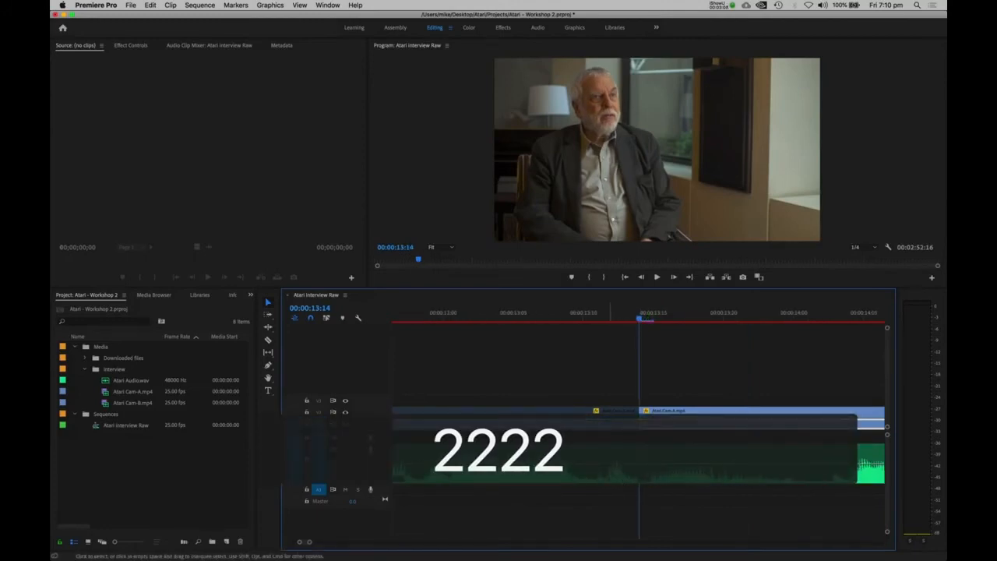
pyautogui.click(615, 455)
pyautogui.click(674, 450)
pyautogui.click(621, 450)
pyautogui.click(675, 451)
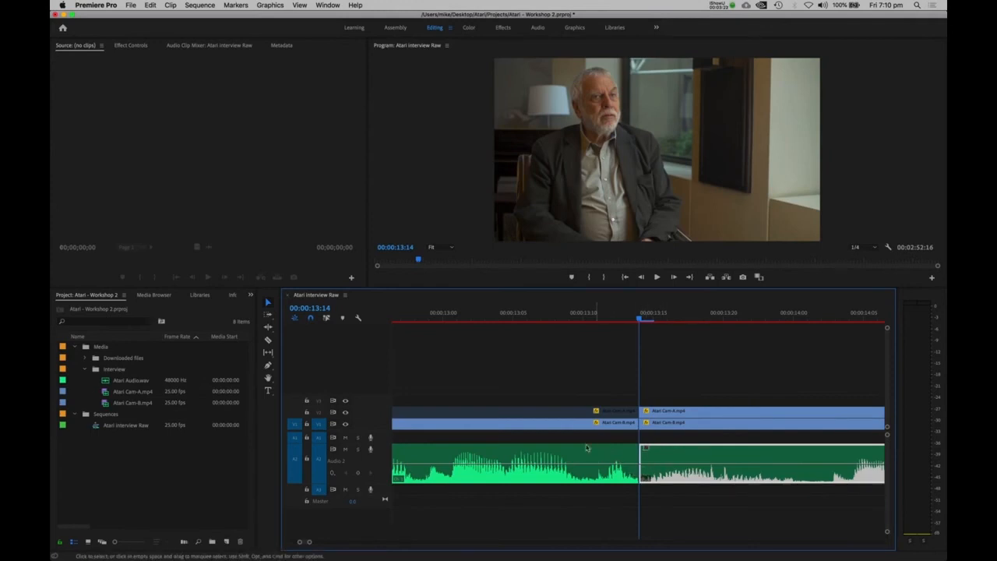
pyautogui.click(547, 453)
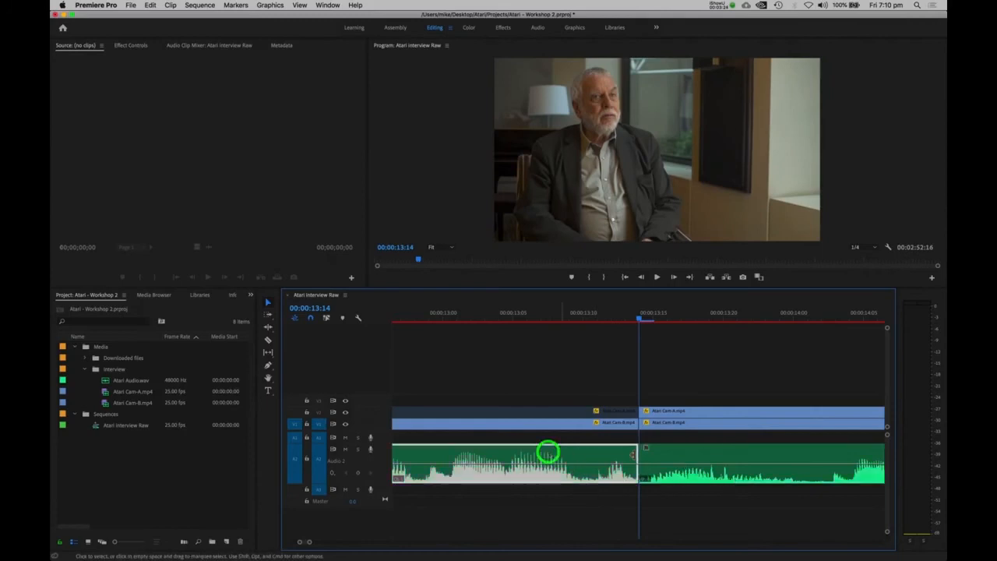
pyautogui.click(692, 455)
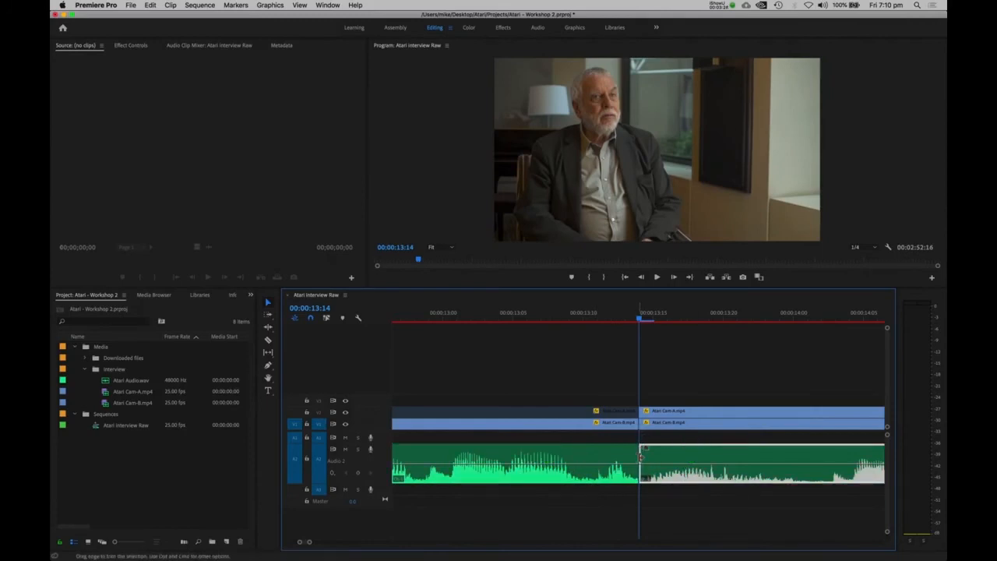
# Add the default Constant Power crossfade to the audio cut at 00:00:13:14 and play back across it from about 00:00:13:00.
pyautogui.click(637, 456)
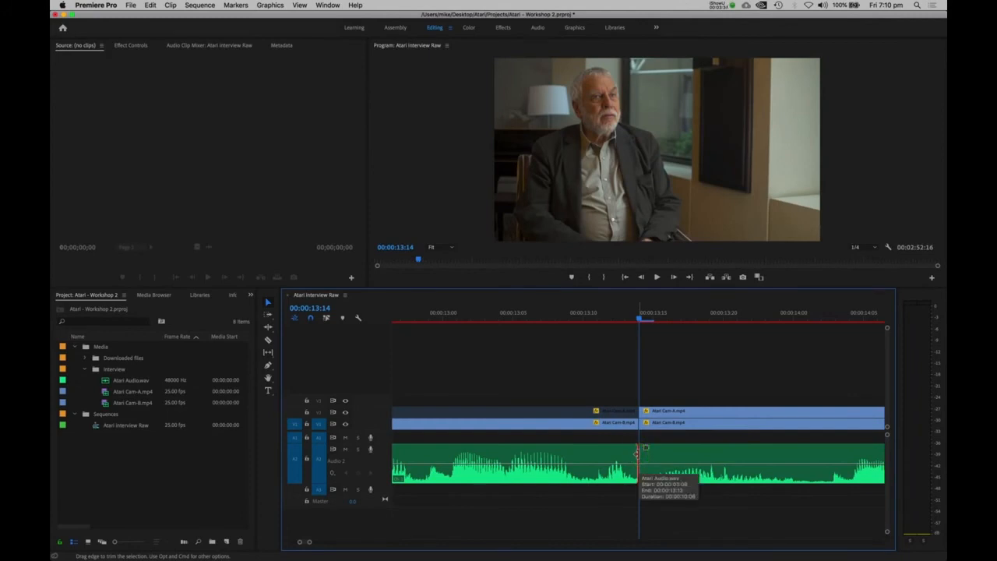
pyautogui.press('d')
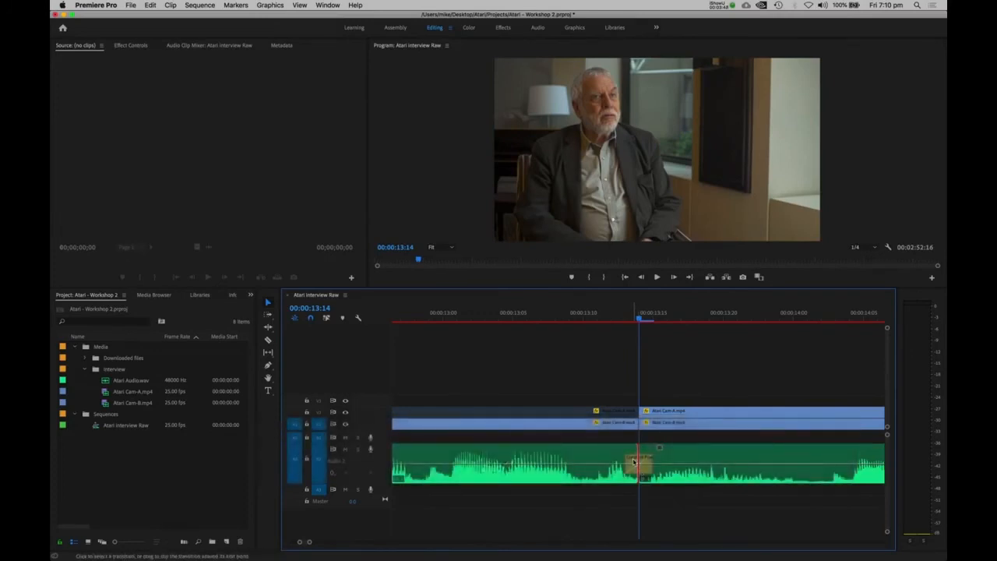
pyautogui.click(633, 460)
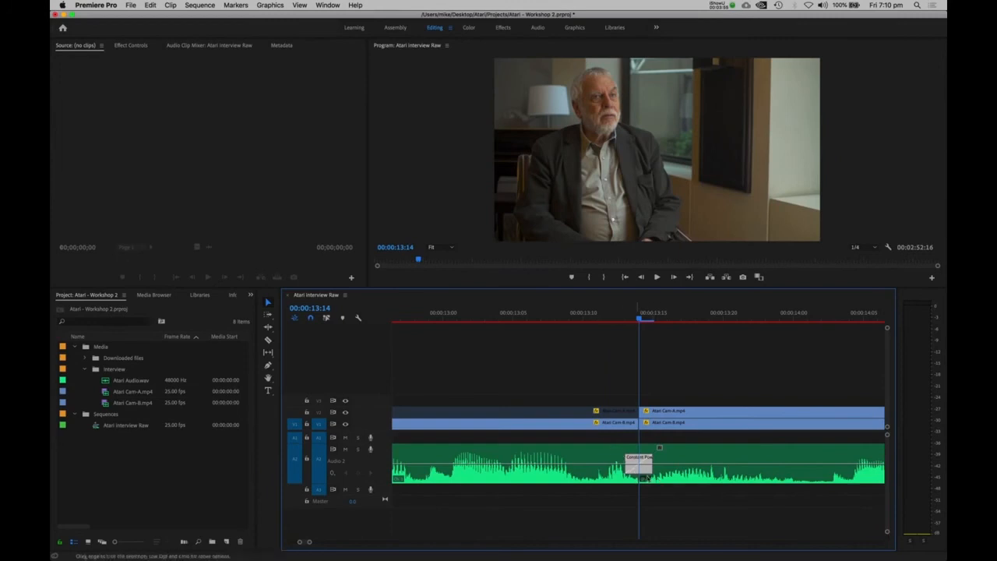
pyautogui.click(442, 317)
pyautogui.press('space')
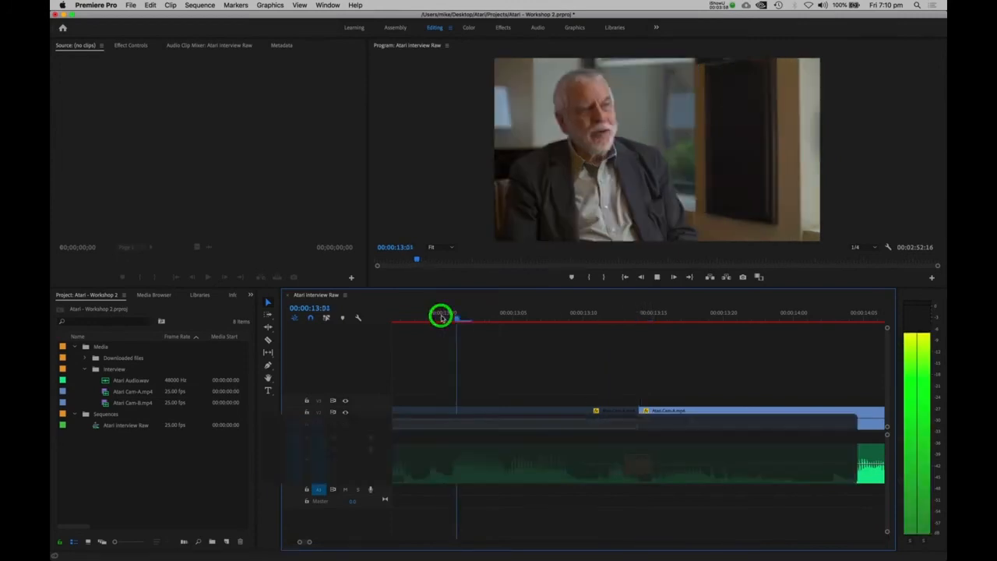
pyautogui.press('space')
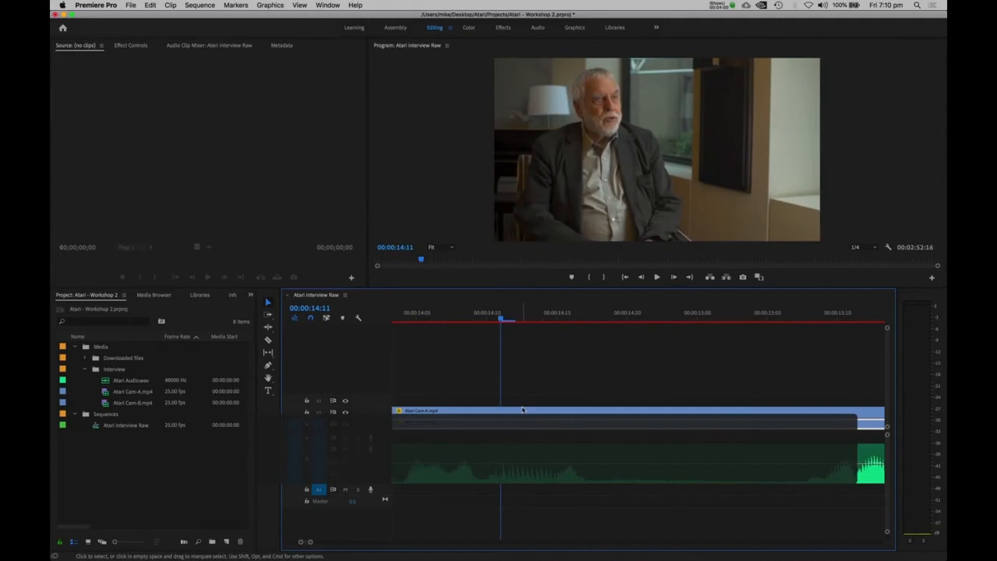
# Roll the crossfaded audio cut one frame earlier, to 00:00:13:13, leaving the video cuts where they are.
pyautogui.hscroll(-5, 481, 394)
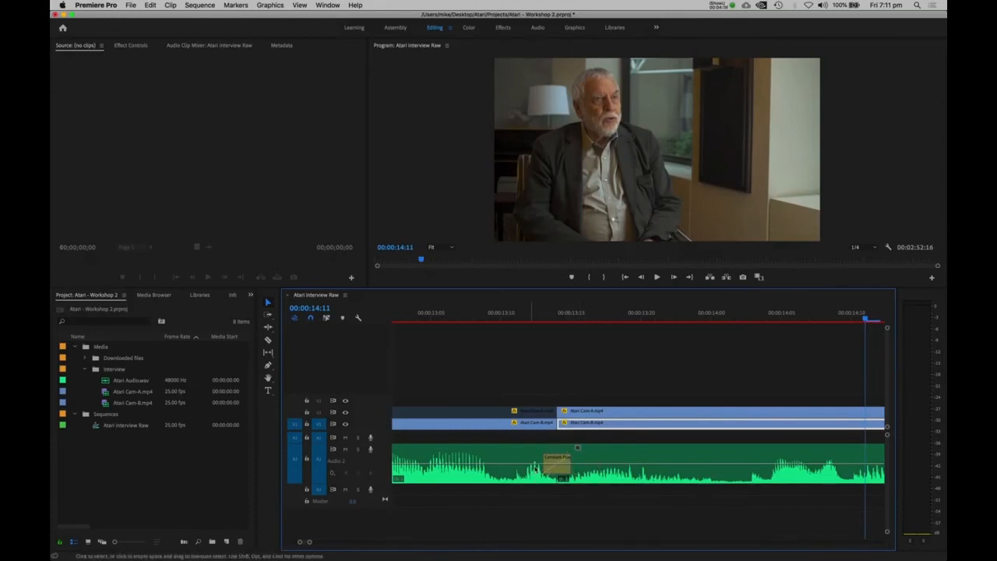
pyautogui.click(556, 447)
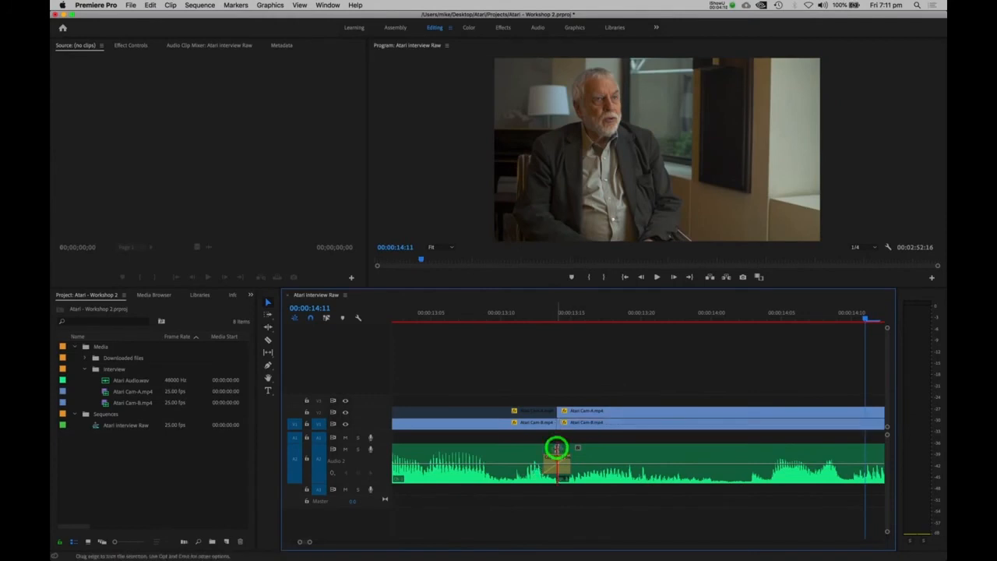
pyautogui.moveTo(557, 451); pyautogui.dragTo(544, 451)
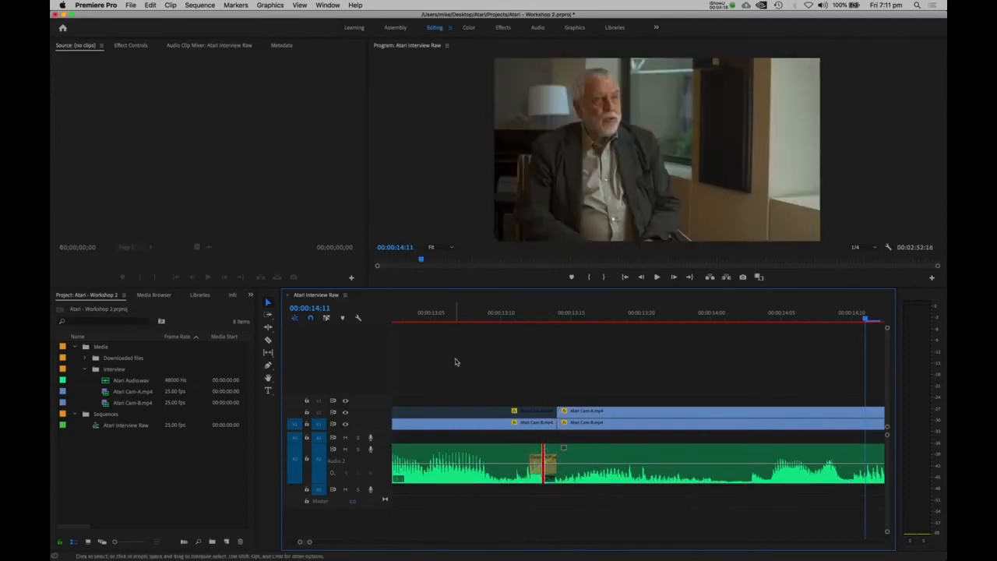
# Play back the rolled audio cut twice, starting from two different points shortly before it.
pyautogui.click(402, 314)
pyautogui.press('space')
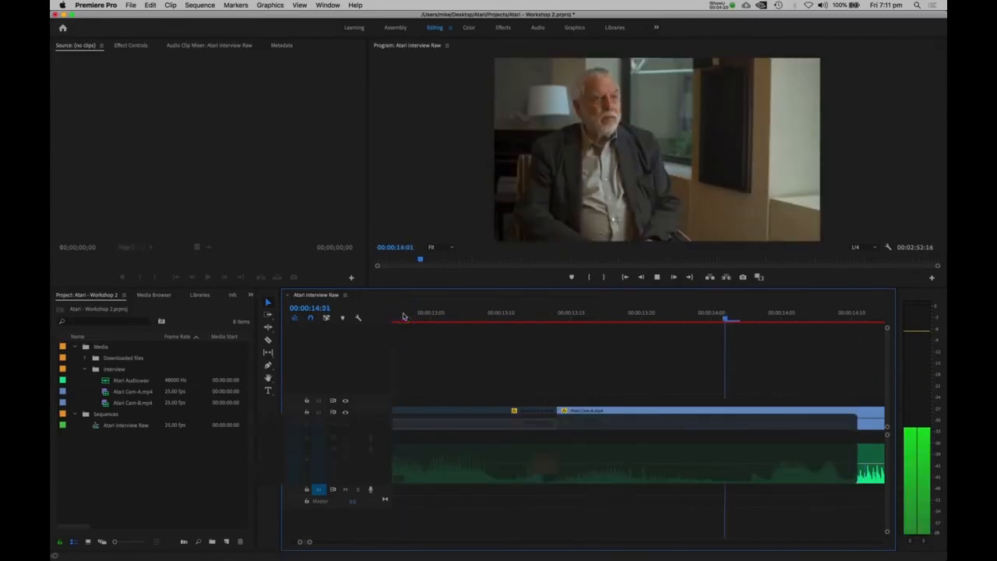
pyautogui.press('space')
pyautogui.press('1')
pyautogui.press('1')
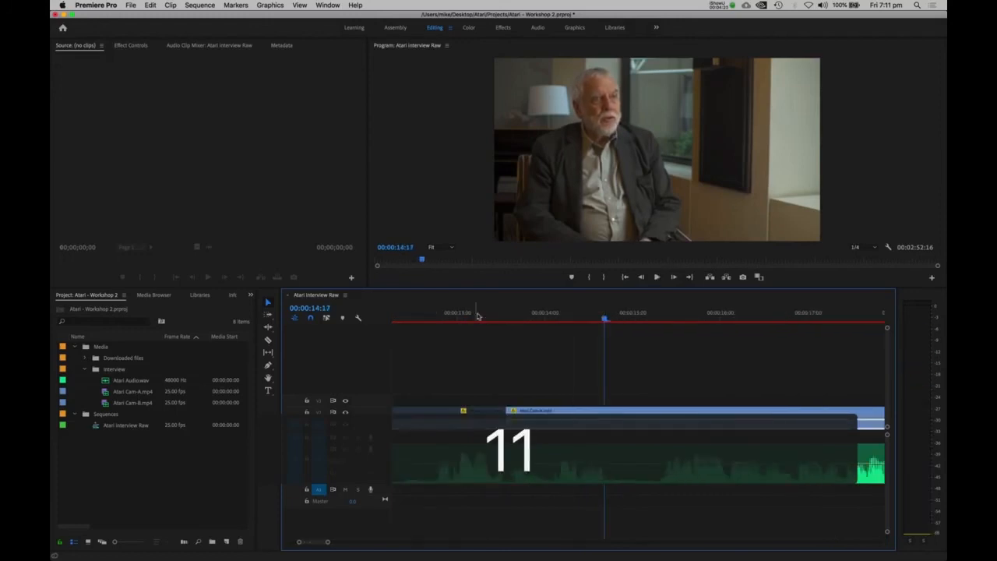
pyautogui.click(427, 314)
pyautogui.press('space')
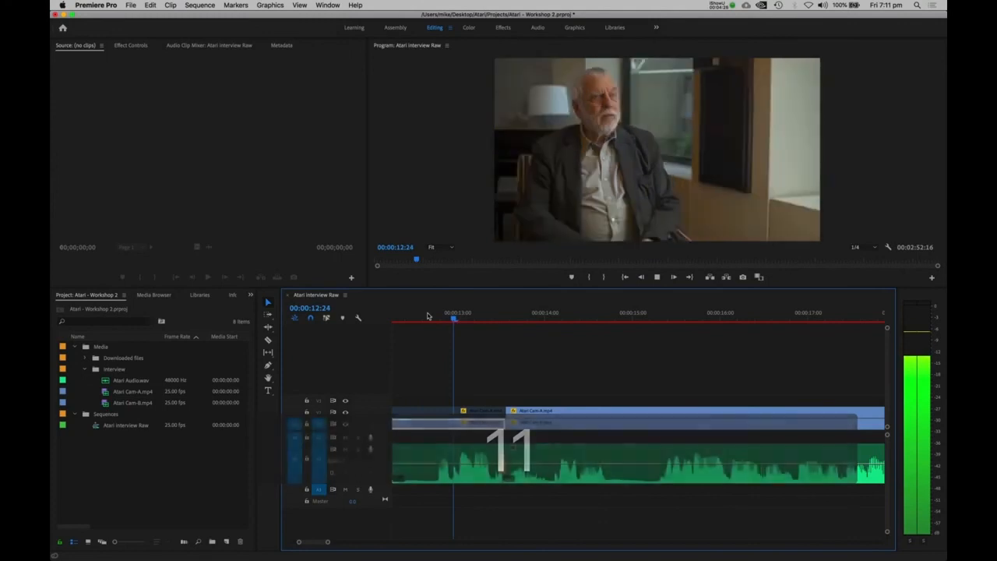
pyautogui.press('space')
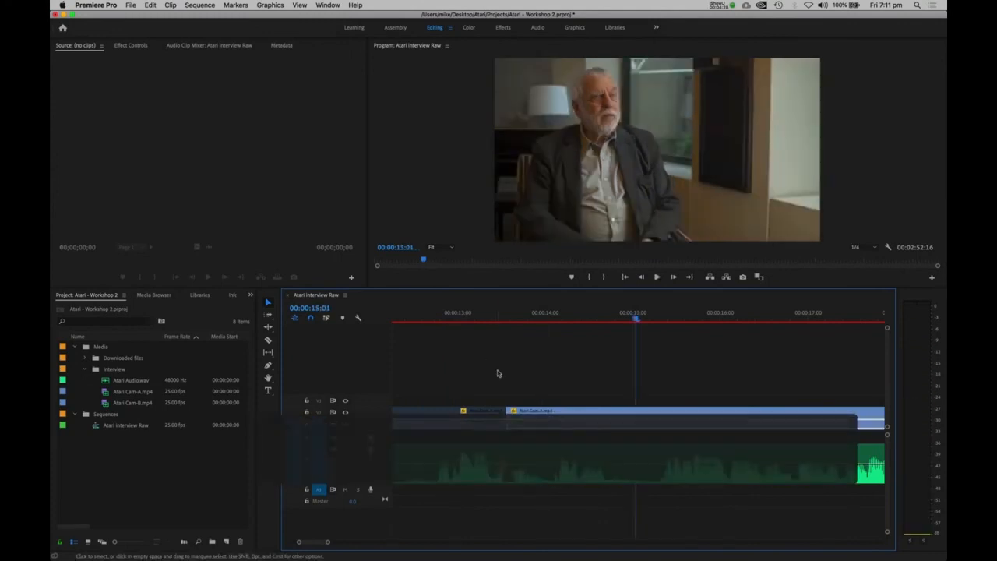
# Add the default Constant Power crossfade to the audio cut at 00:00:03:08 and play back across it from shortly before.
pyautogui.hscroll(-3, 494, 372)
pyautogui.press('1')
pyautogui.press('1')
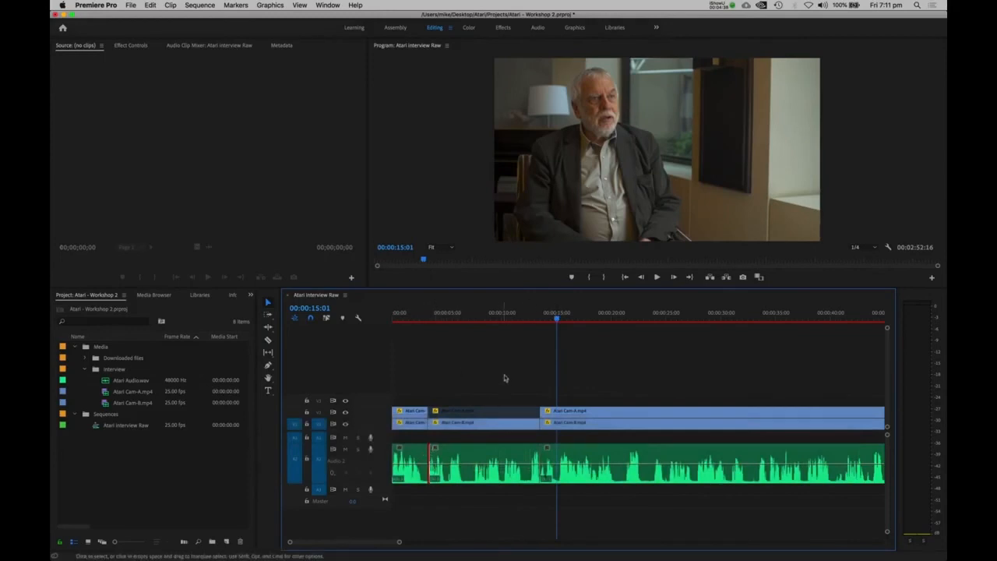
pyautogui.moveTo(557, 316); pyautogui.dragTo(428, 339)
pyautogui.press('2')
pyautogui.press('2')
pyautogui.press('2')
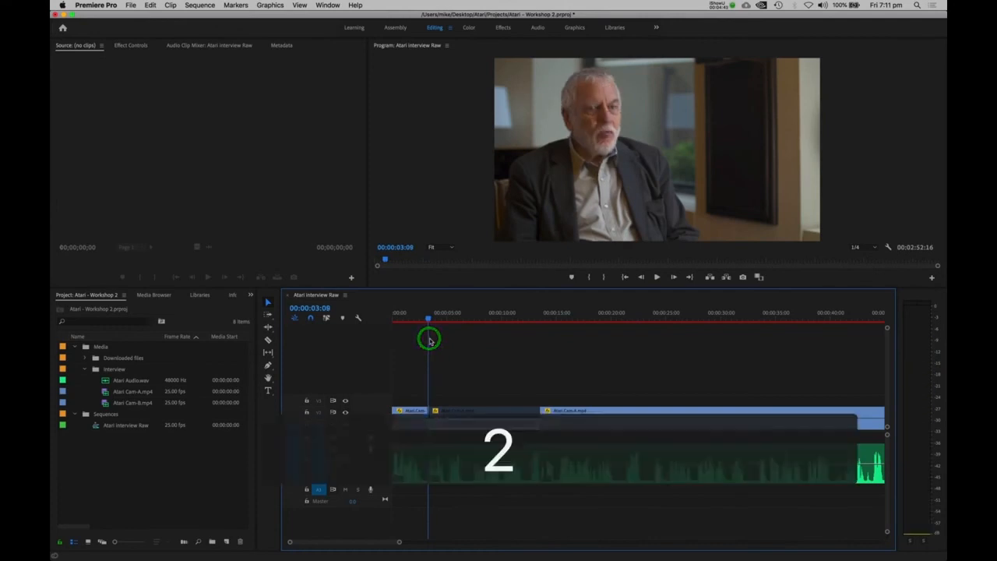
pyautogui.press('2')
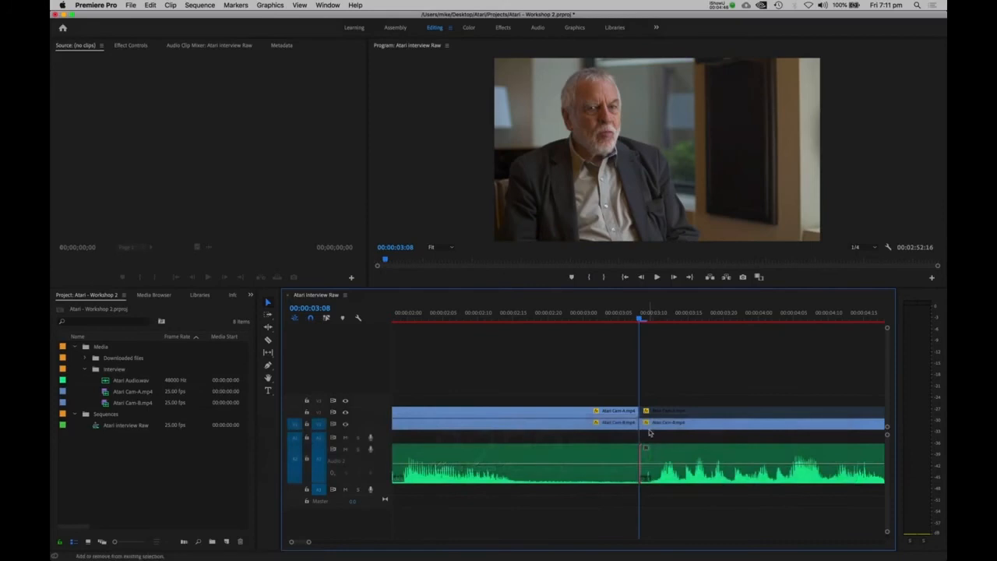
pyautogui.press('d')
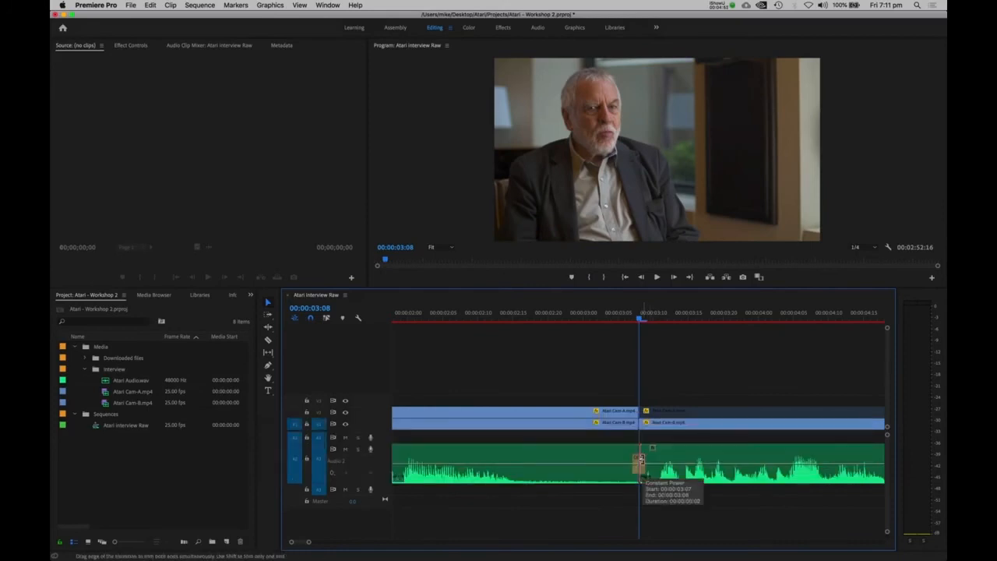
pyautogui.click(575, 316)
pyautogui.press('space')
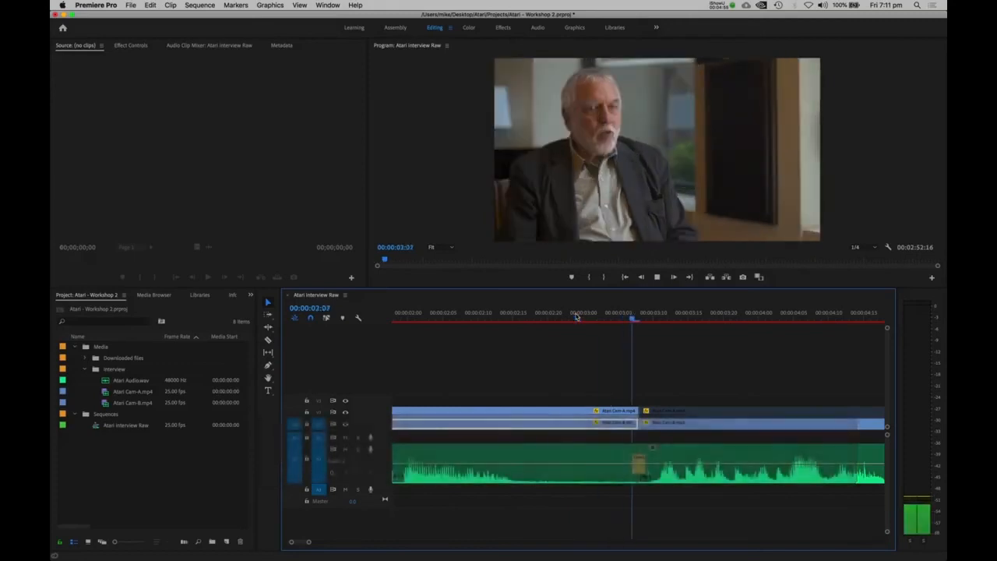
pyautogui.press('space')
pyautogui.press('1')
pyautogui.press('1')
pyautogui.press('1')
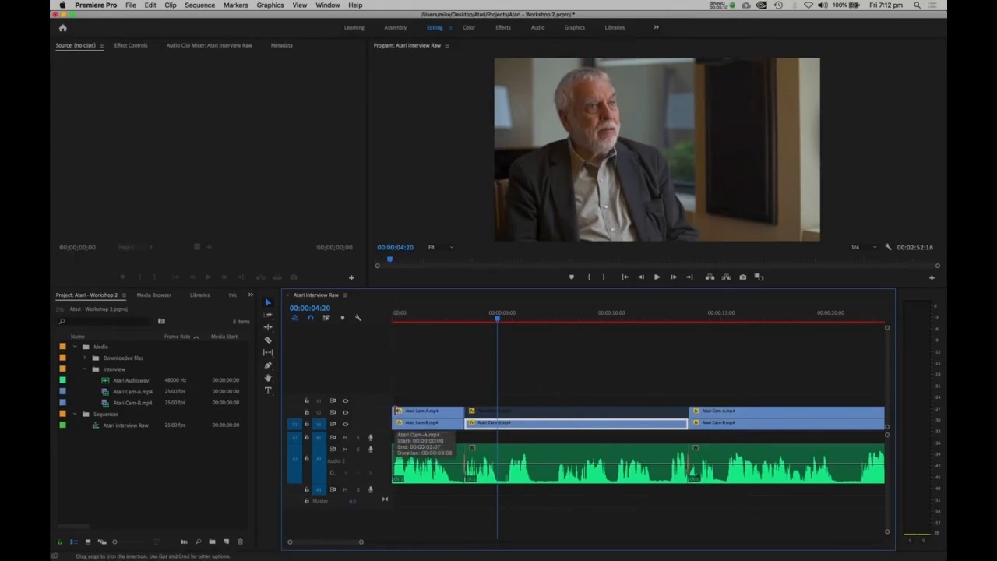
pyautogui.click(395, 410)
pyautogui.click(461, 411)
pyautogui.press('d')
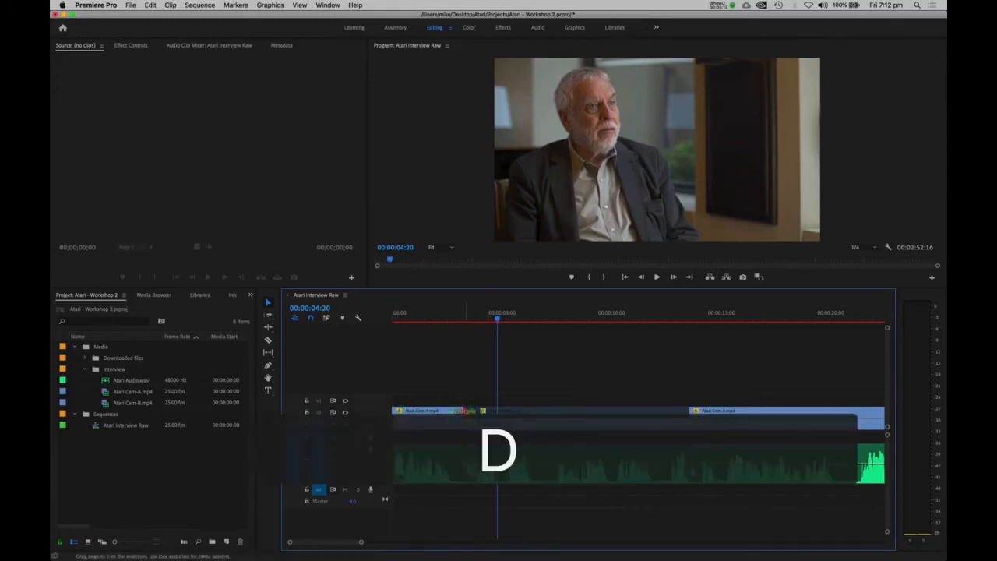
pyautogui.press('super+z')
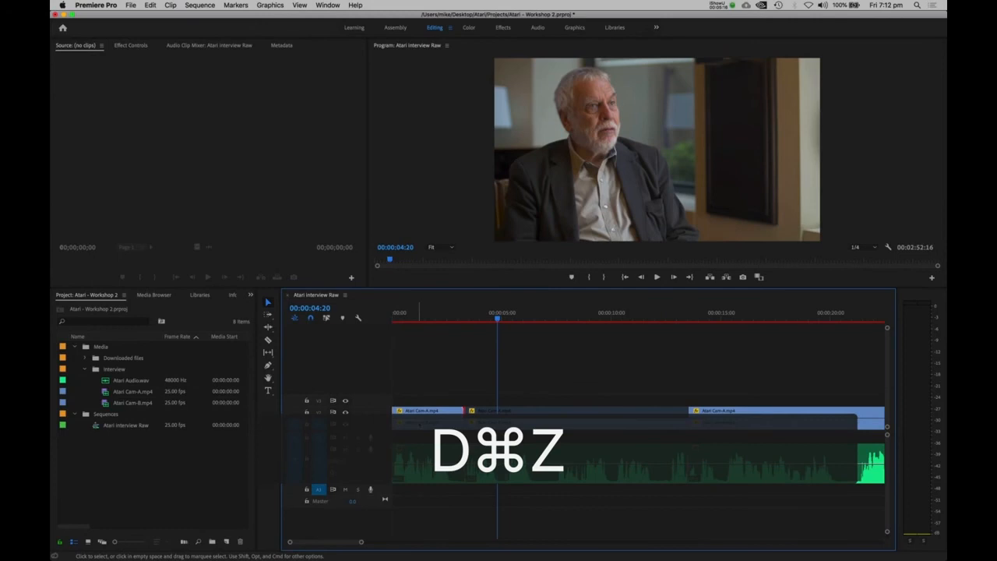
# Remove the opening Cam-B piece and add the default Cross Dissolve to the start of the opening Cam-A piece.
pyautogui.click(417, 422)
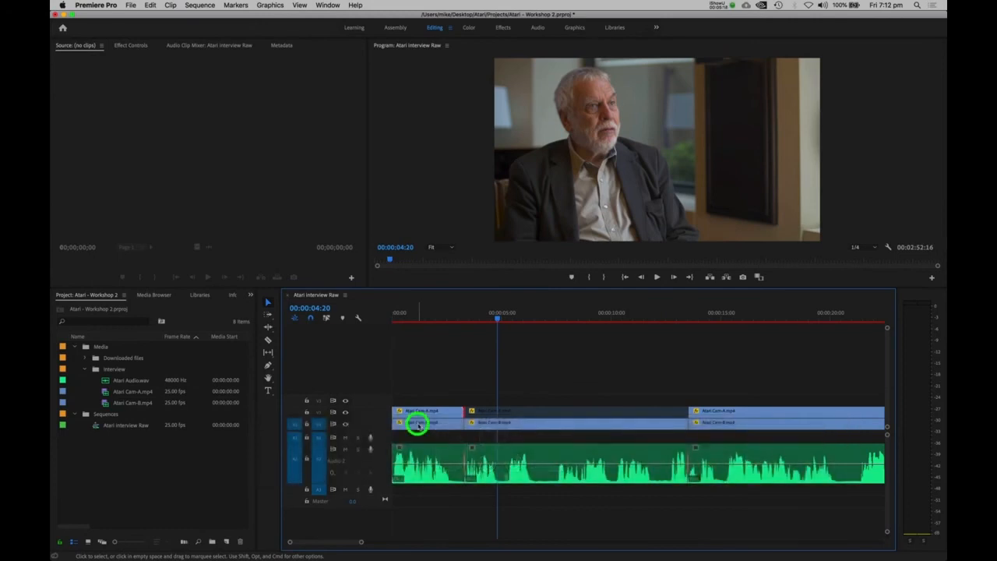
pyautogui.press('d')
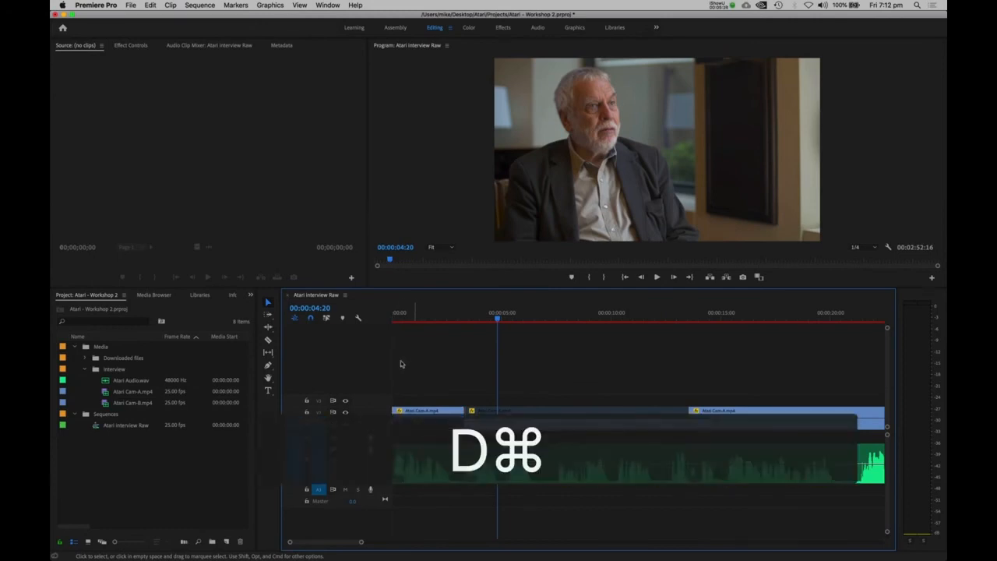
pyautogui.keyDown('super'); pyautogui.click(397, 411); pyautogui.keyUp('super')
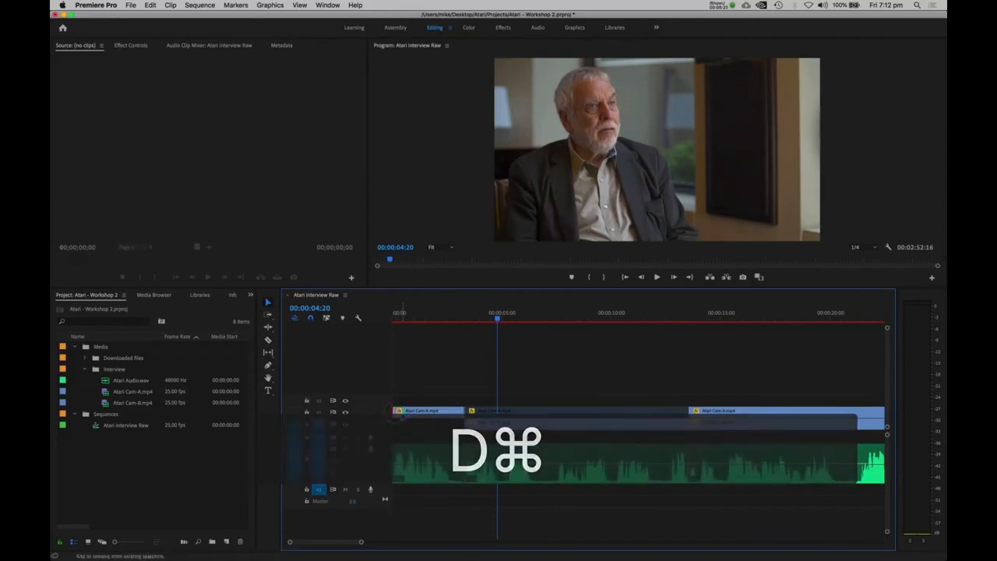
pyautogui.moveTo(400, 312); pyautogui.dragTo(384, 318)
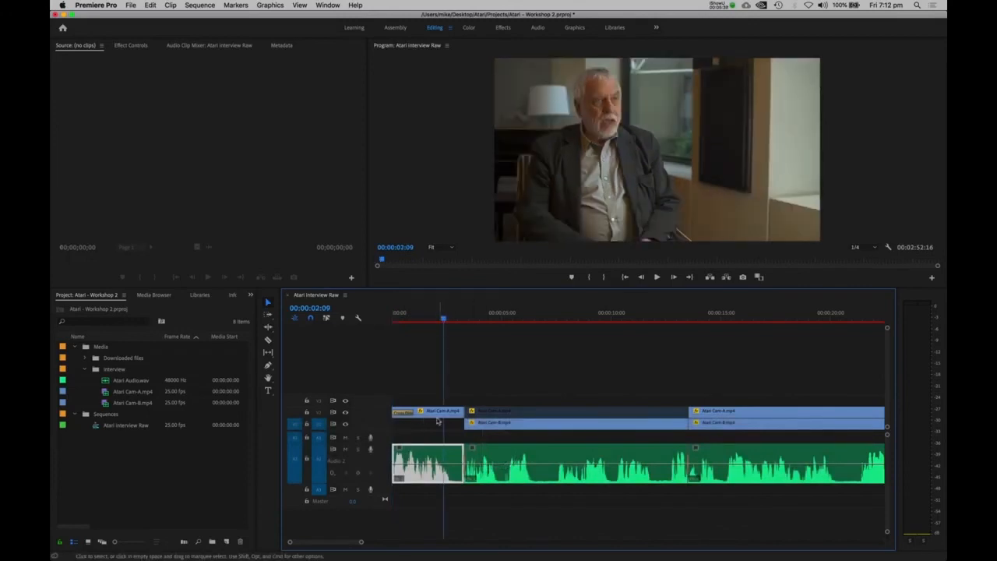
# Undo the last two changes and reapply the default Cross Dissolve at the start of the opening Cam-A piece.
pyautogui.press('super+z')
pyautogui.press('super+z')
pyautogui.click(391, 409)
pyautogui.press('d')
# Return to the sequence start at 00:00:00:00, play the edit in full screen, and leave full screen.
pyautogui.click(385, 314)
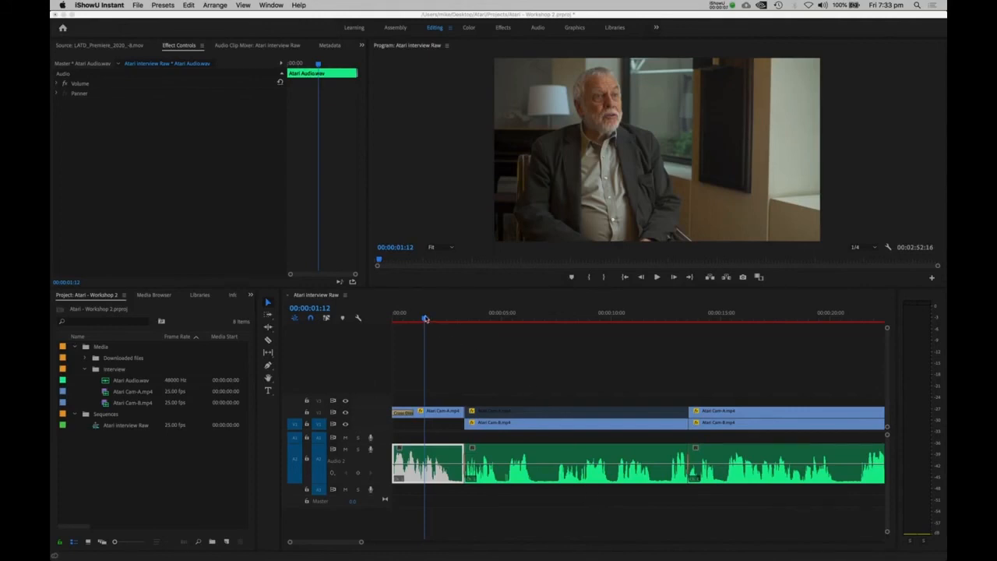
pyautogui.moveTo(424, 319); pyautogui.dragTo(394, 322)
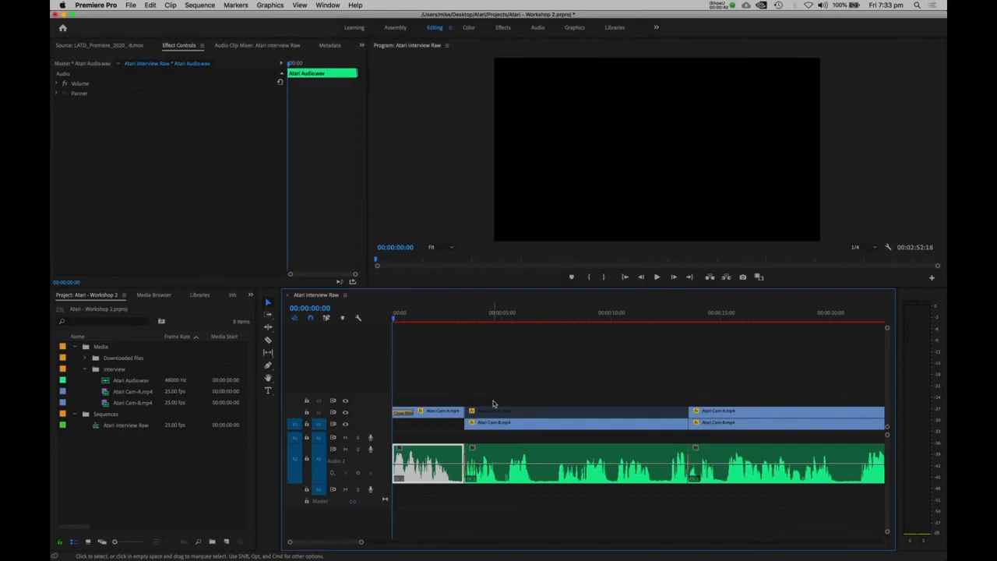
pyautogui.hotkey('ctrl', '`')
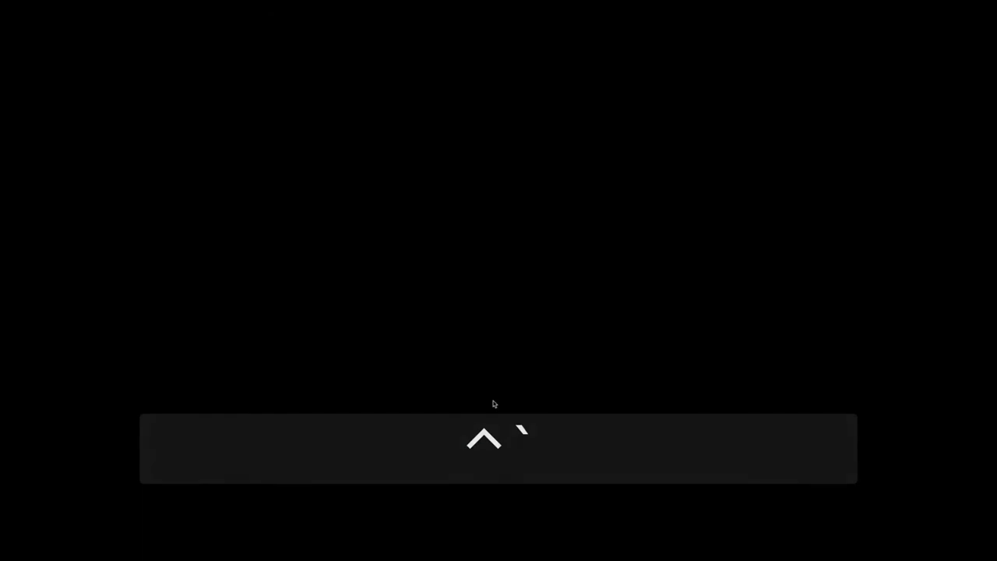
pyautogui.press('space')
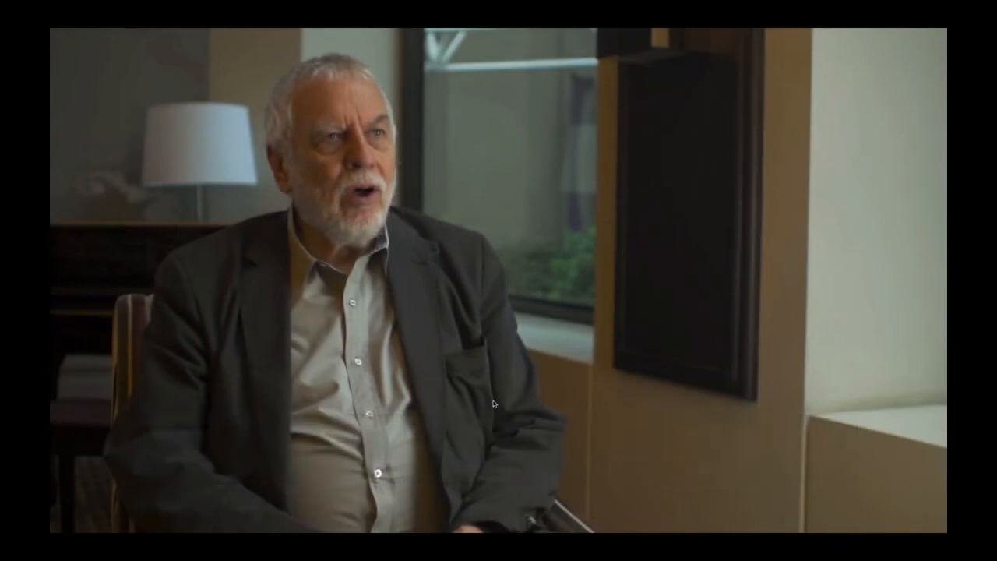
pyautogui.hotkey('ctrl', '`')
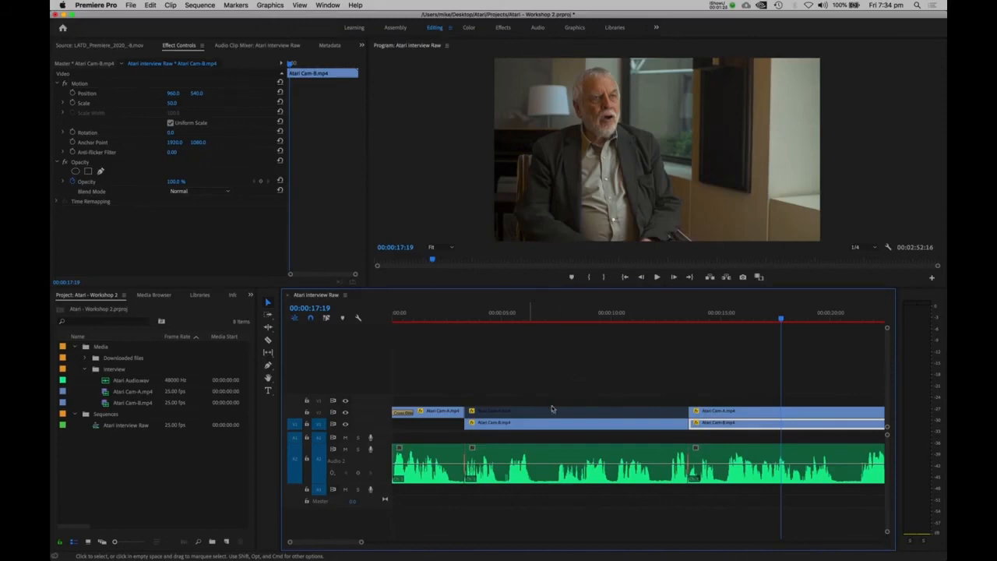
# Maximize the timeline to fill the window, and restore the original panel layout.
pyautogui.press('`')
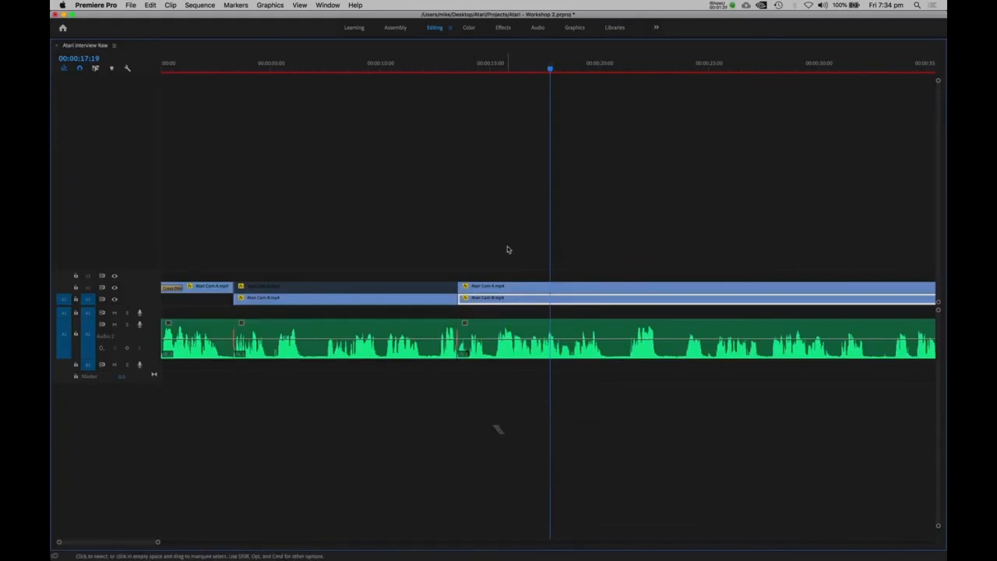
pyautogui.press('`')
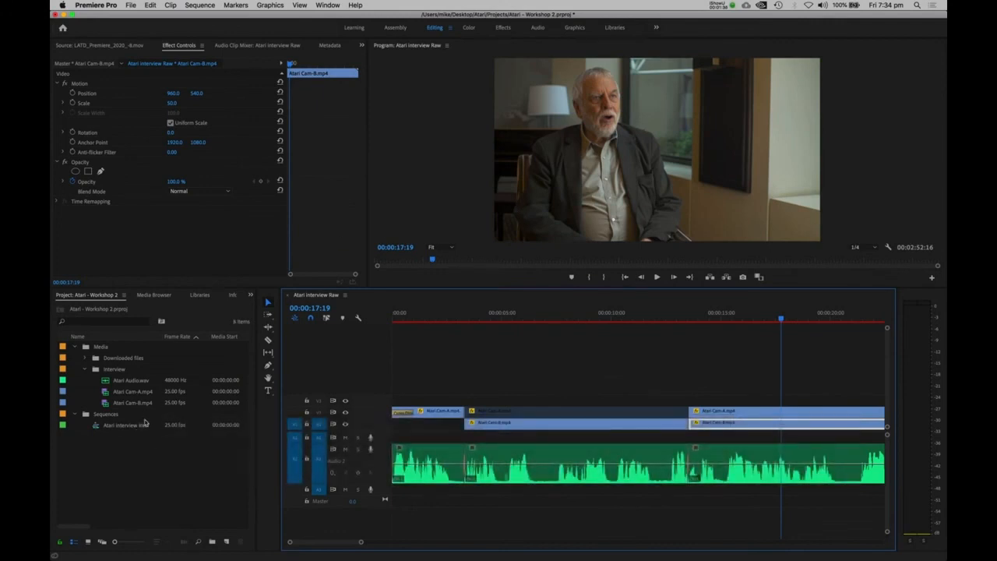
# Maximize the project panel and restore the layout, and do the same with the timeline.
pyautogui.press('`')
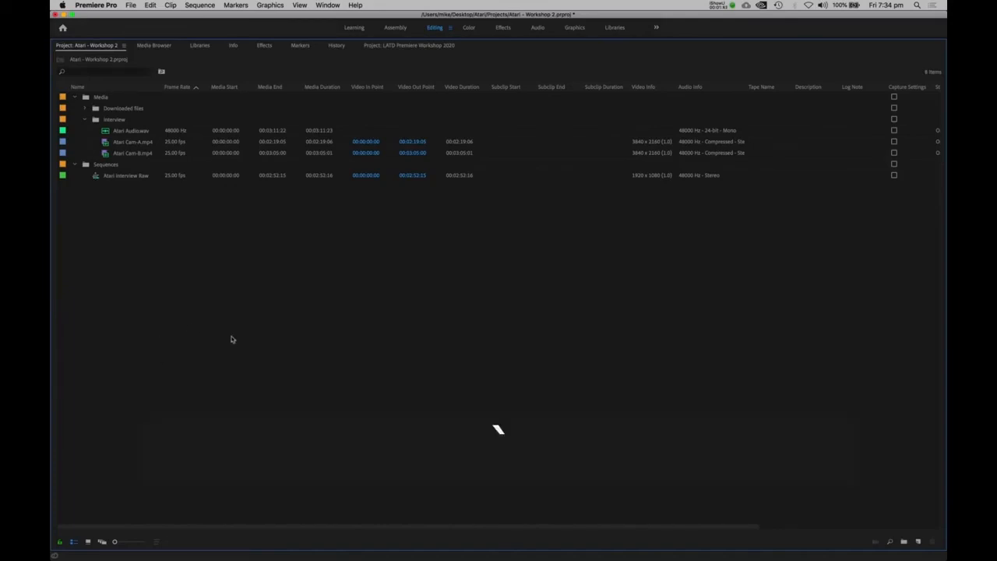
pyautogui.press('`')
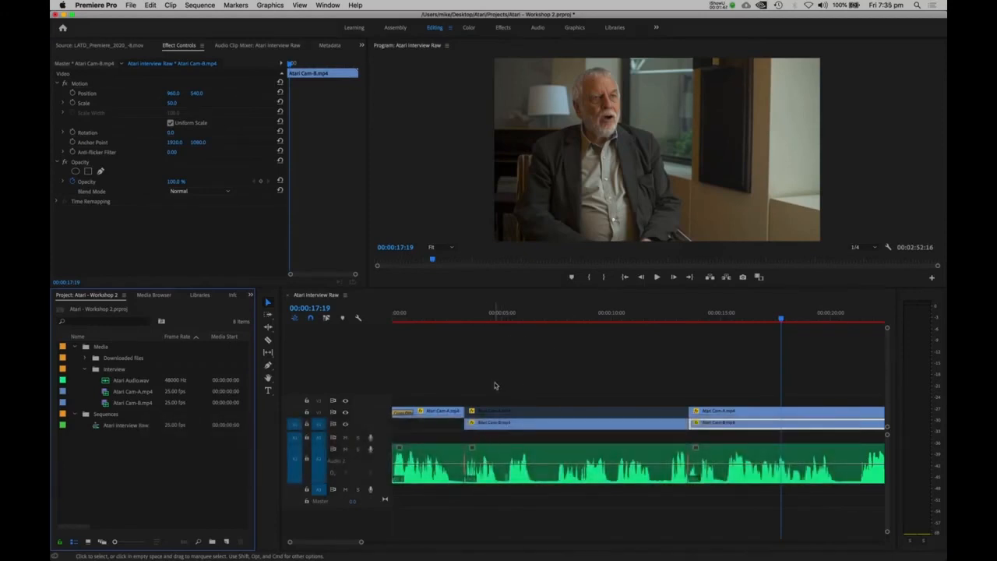
pyautogui.press('`')
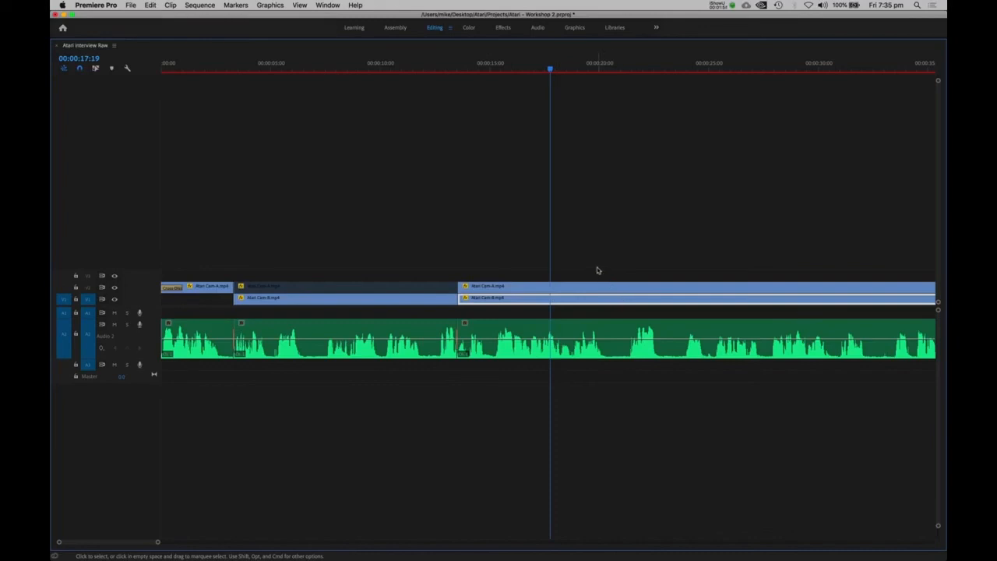
pyautogui.press('`')
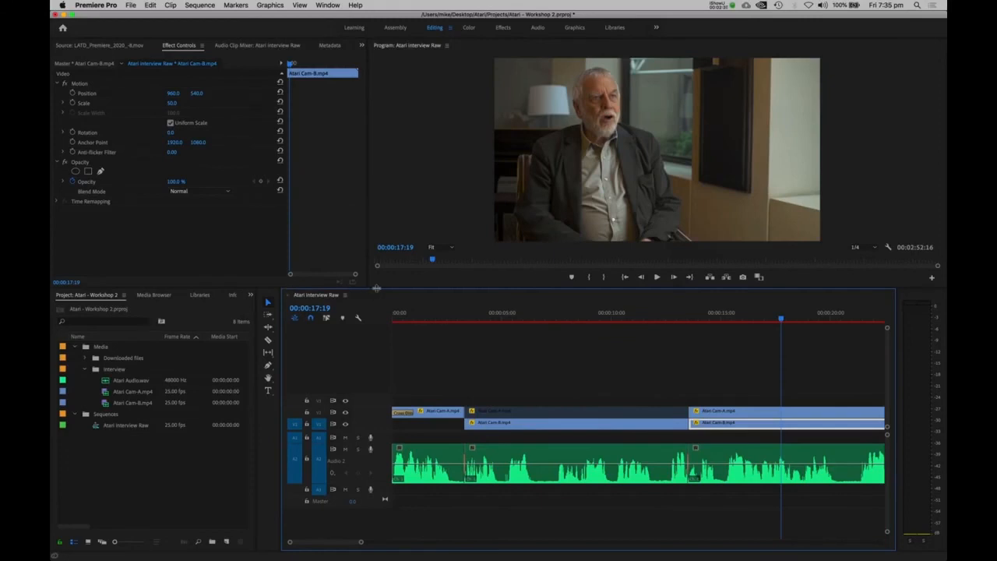
# Enlarge the timeline area by shrinking the panels above it, and reset the Editing workspace to its saved layout.
pyautogui.moveTo(376, 287); pyautogui.dragTo(377, 197)
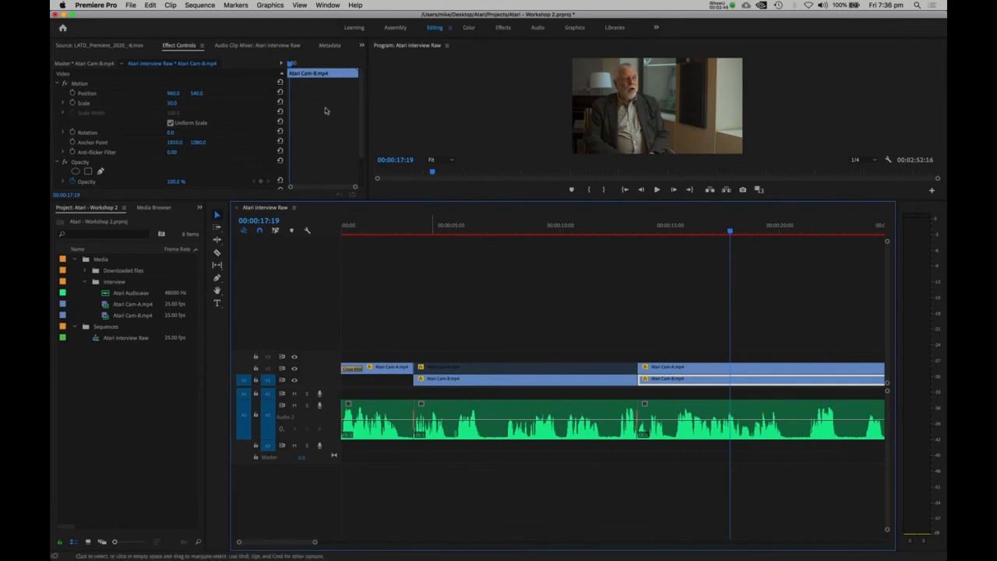
pyautogui.click(327, 5)
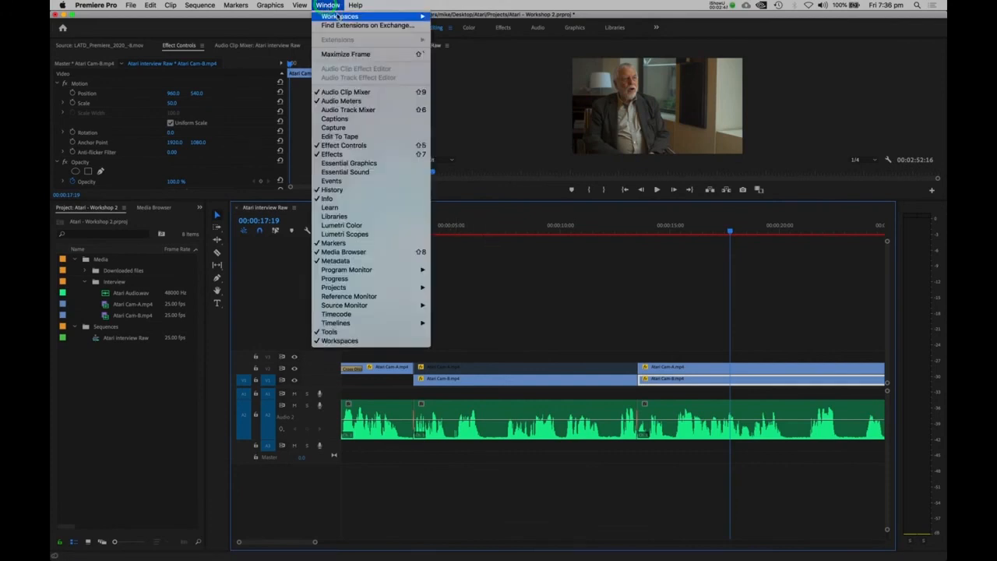
pyautogui.moveTo(337, 16)
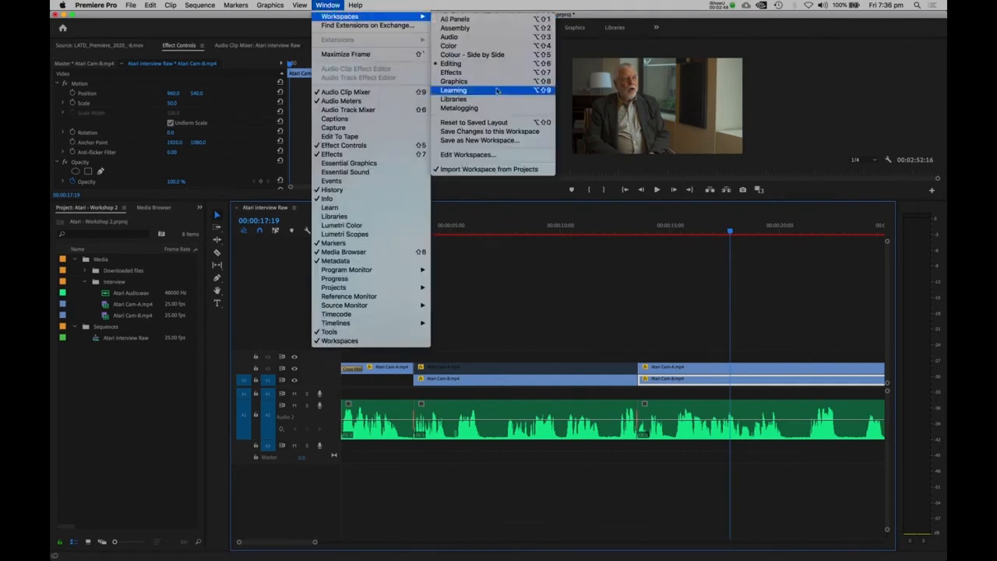
pyautogui.click(504, 123)
pyautogui.click(614, 407)
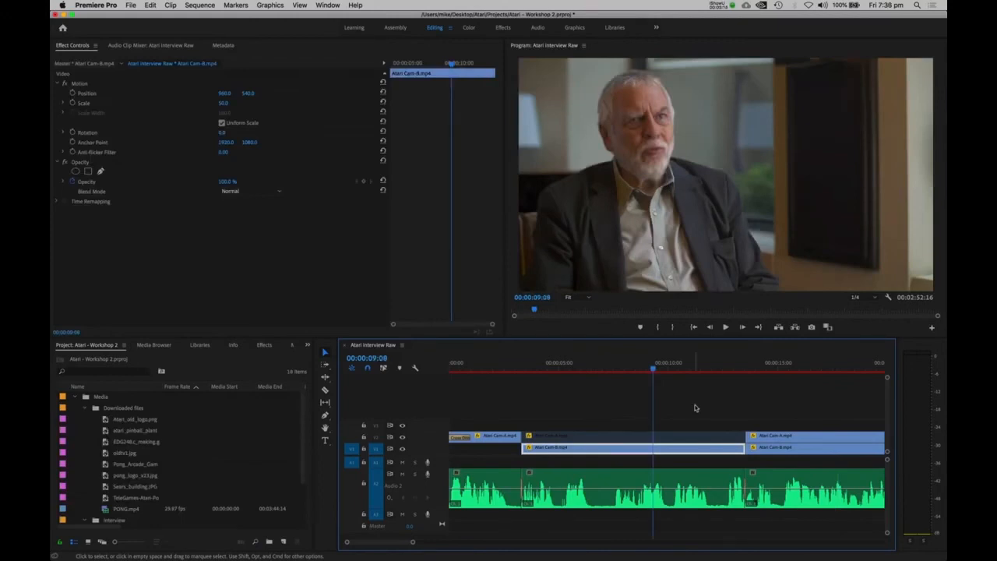
# Examine the full length of the sequence, including the section near 00:02:46:23, and return to a closer view of its opening cuts.
pyautogui.click(660, 370)
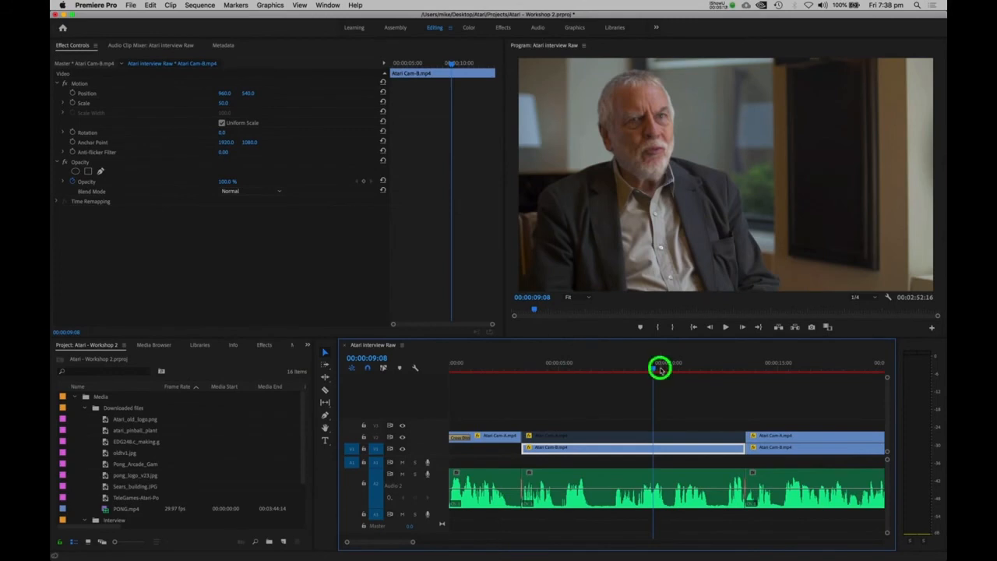
pyautogui.press('1')
pyautogui.press('1')
pyautogui.press('1')
pyautogui.press('1')
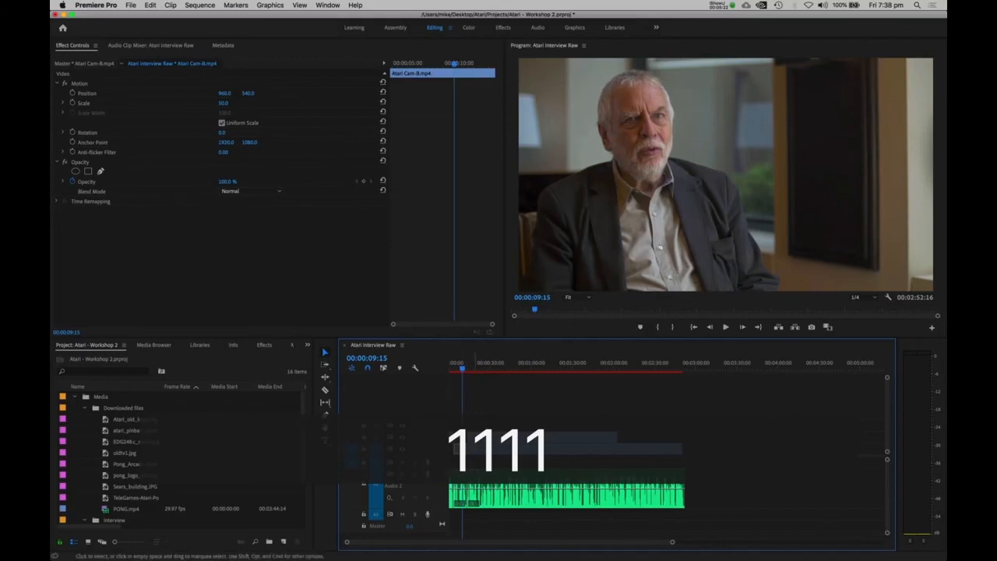
pyautogui.click(675, 365)
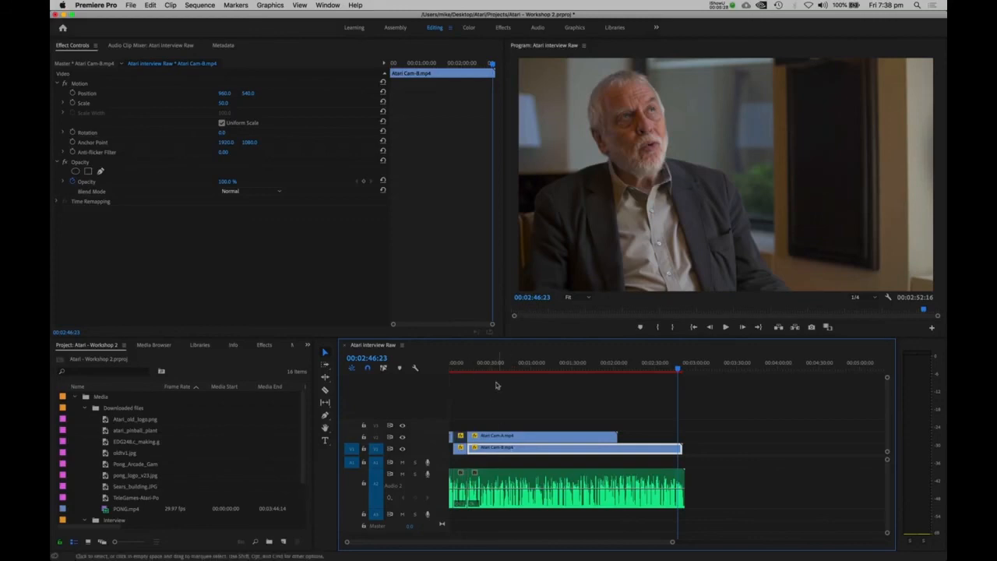
pyautogui.click(458, 366)
pyautogui.press('=')
pyautogui.press('2')
pyautogui.press('2')
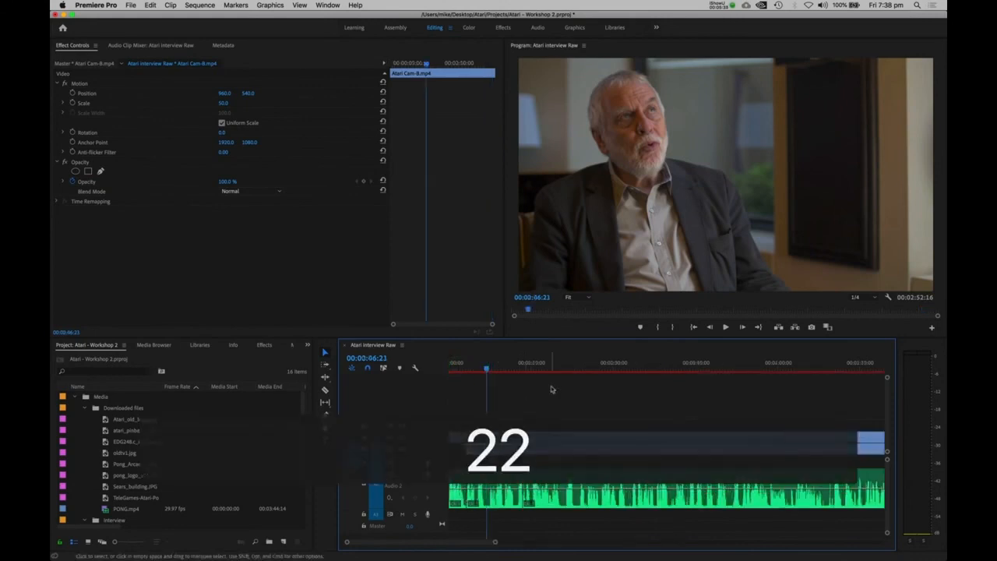
# Cut all clips at 00:00:33:07 and 00:00:27:19, and ripple-delete the section between the two cuts.
pyautogui.click(814, 369)
pyautogui.moveTo(830, 406); pyautogui.dragTo(839, 495)
pyautogui.press('z')
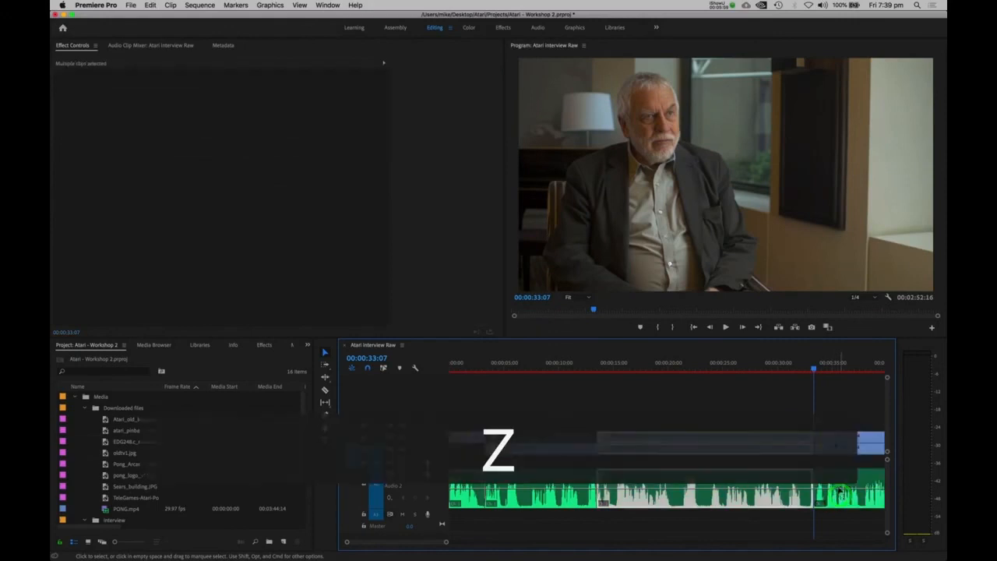
pyautogui.click(753, 364)
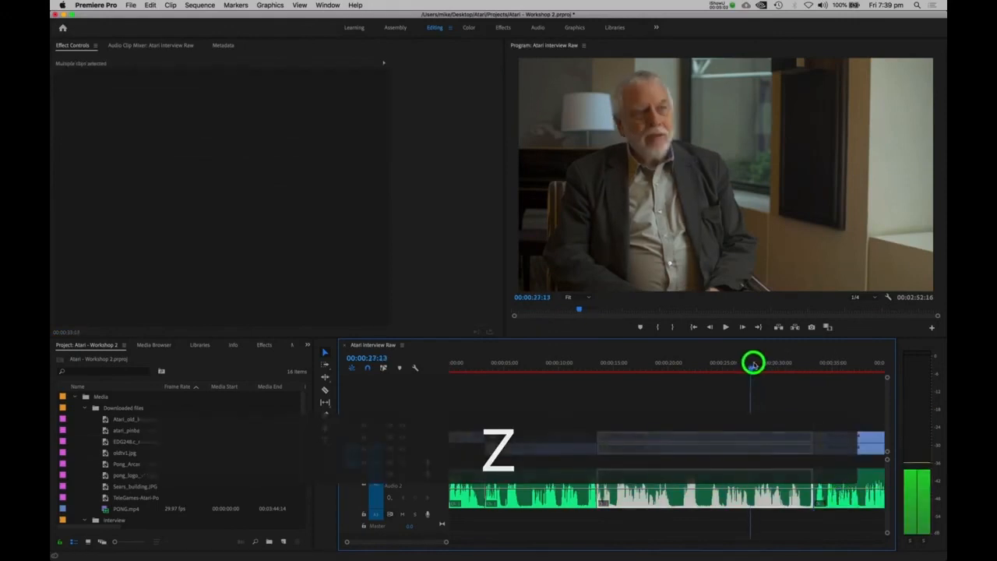
pyautogui.moveTo(774, 412); pyautogui.dragTo(775, 510)
pyautogui.press('z')
pyautogui.moveTo(777, 401); pyautogui.dragTo(786, 503)
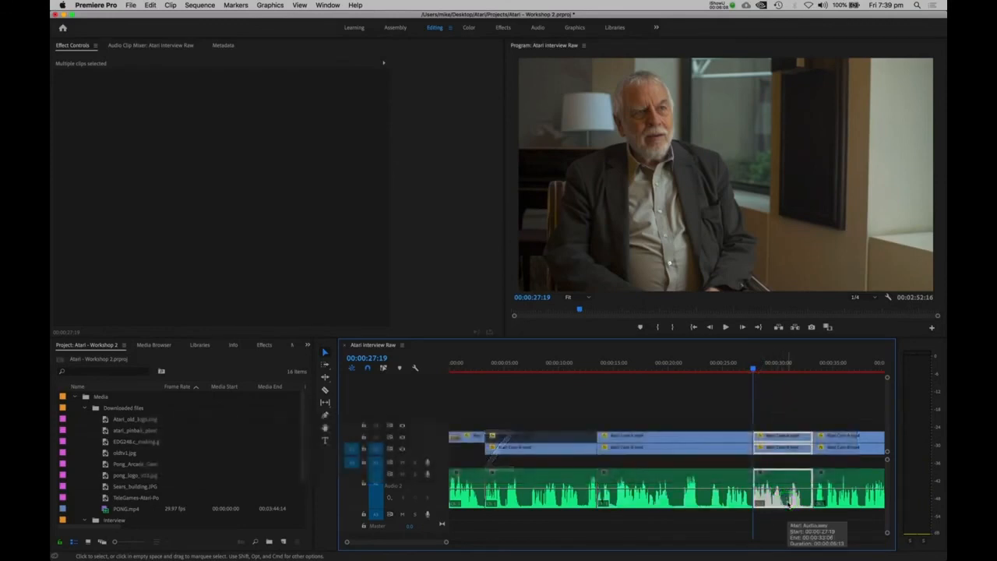
pyautogui.hotkey('alt', 'BackSpace')
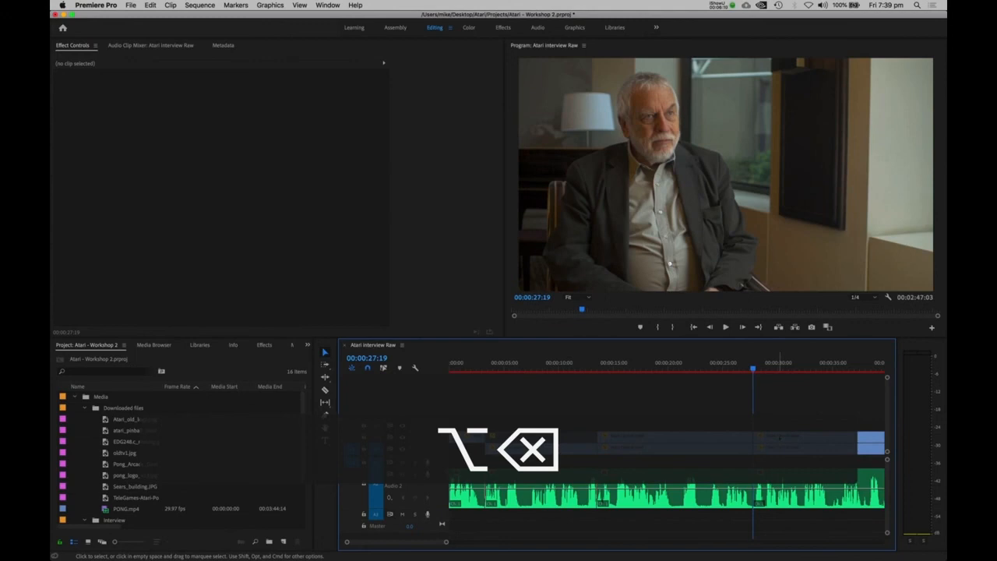
# Disable the Cam-A piece that starts at 00:00:27:19 to switch that section to Cam-B.
pyautogui.click(779, 435)
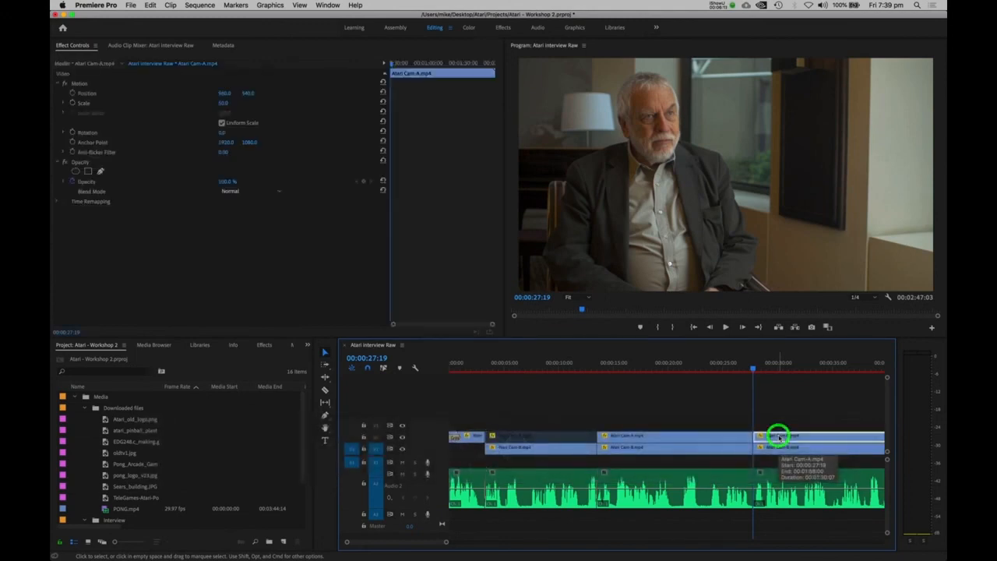
pyautogui.press('super+shift+e')
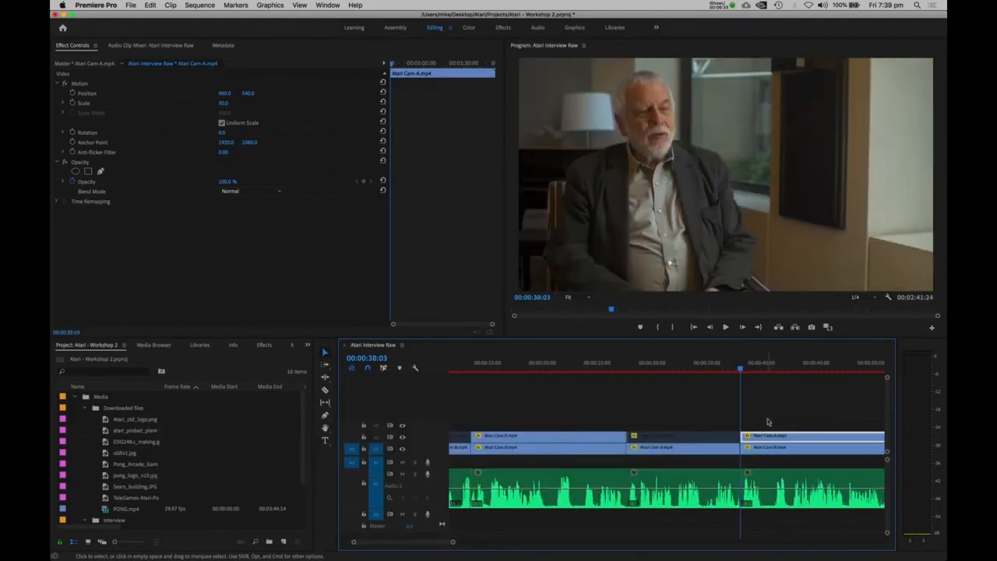
pyautogui.press('\\')
pyautogui.press('\\')
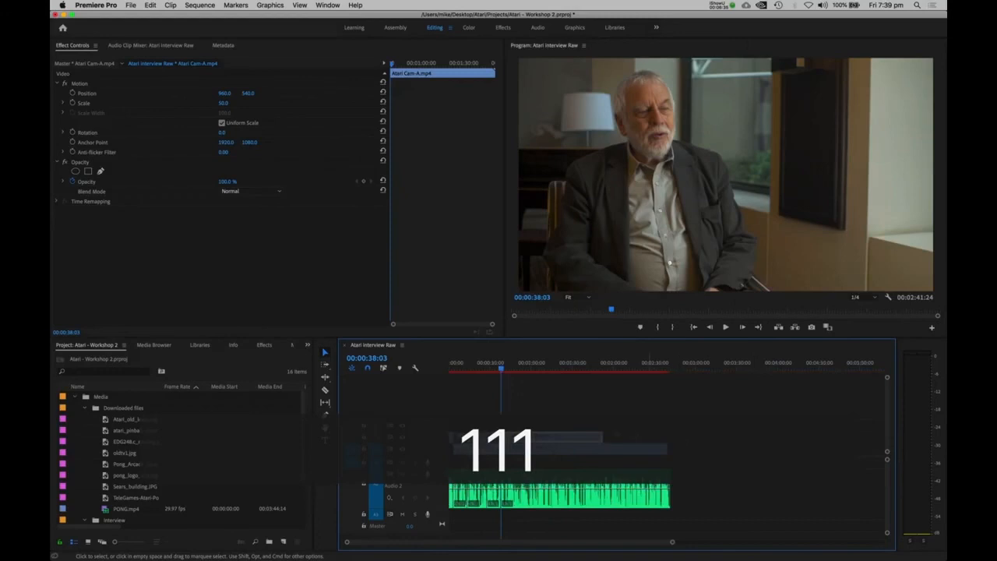